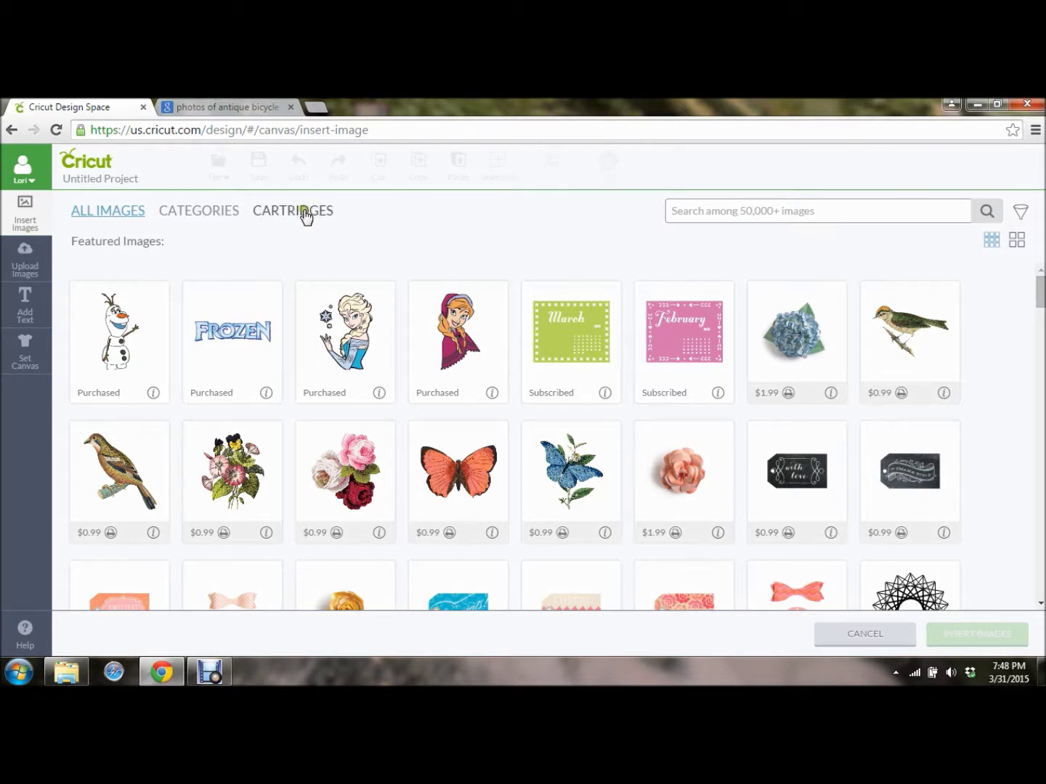
- Search images for 'rectangle' and insert the first plain tan rectangle onto the canvas
{"action": "left_click", "coordinate": [759, 212]}
{"action": "type", "text": "r"}
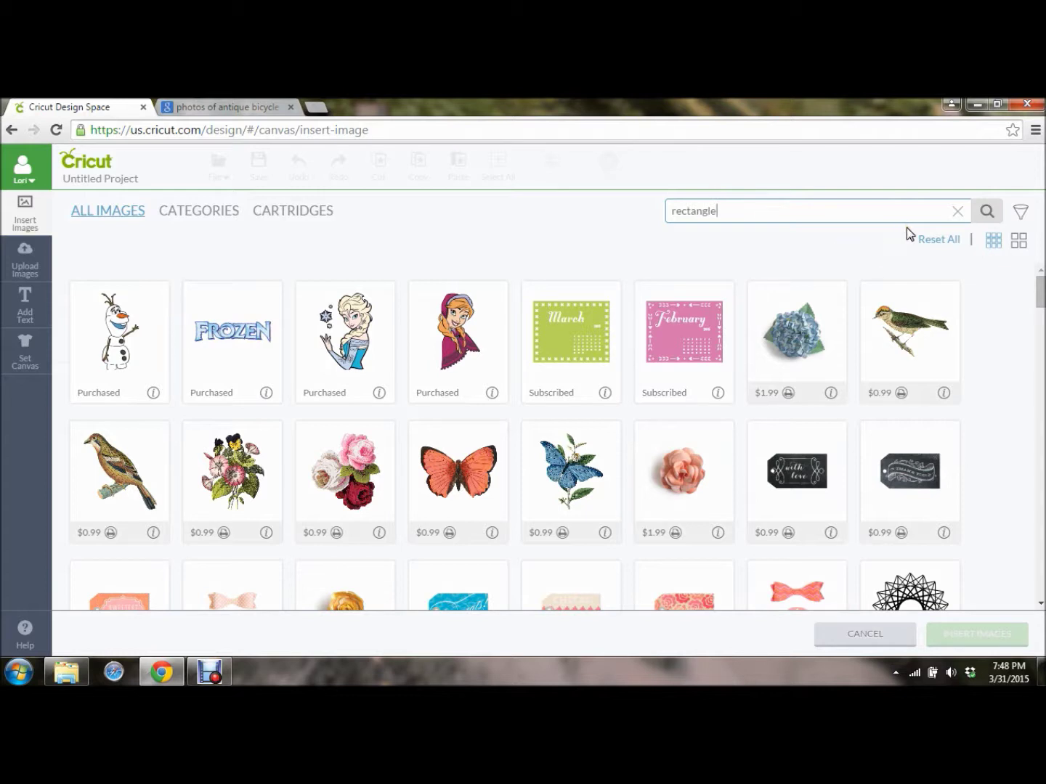
{"action": "type", "text": "ectangle"}
{"action": "key", "text": "Return"}
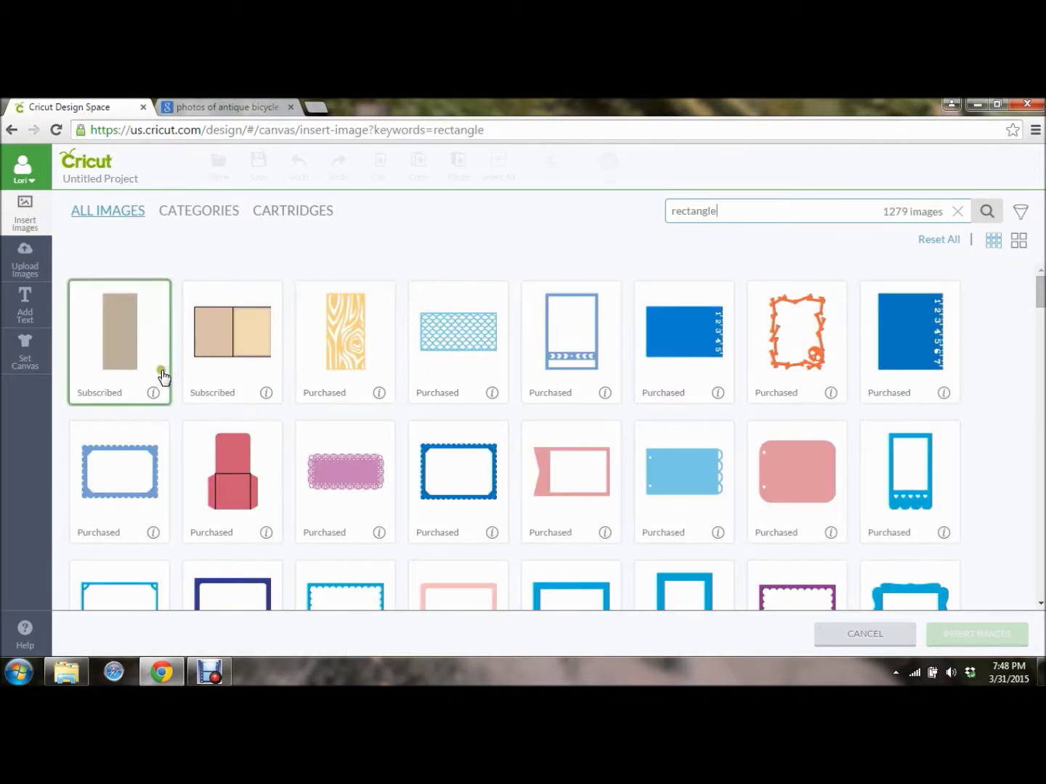
{"action": "left_click", "coordinate": [127, 325]}
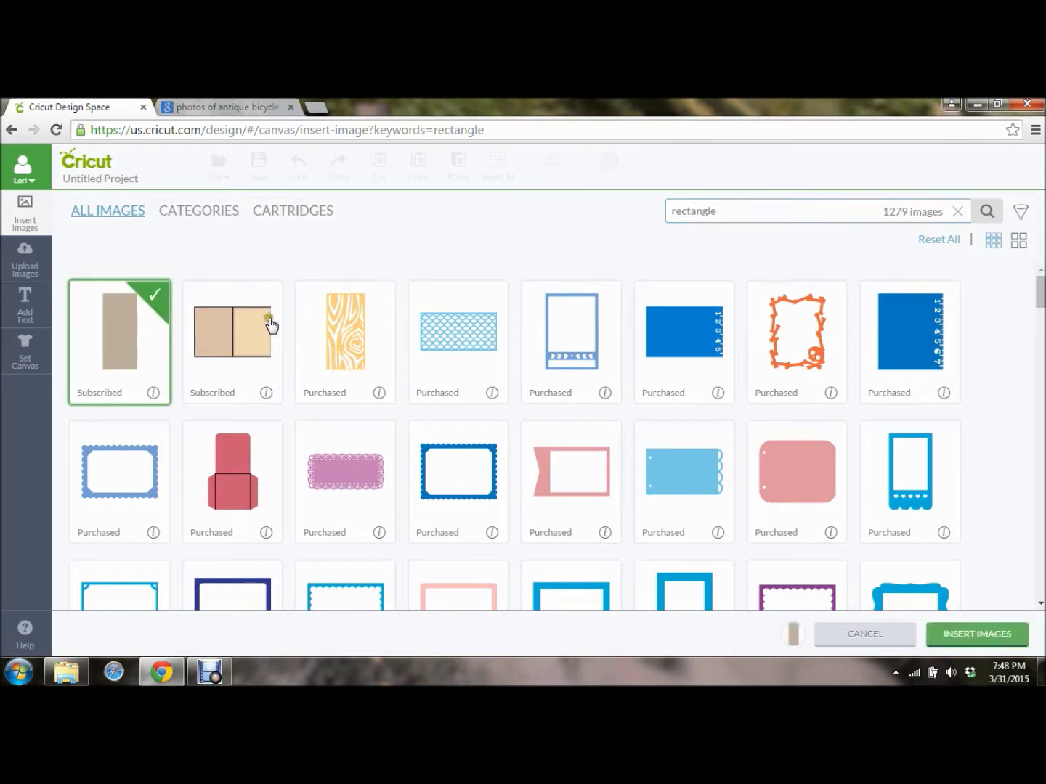
{"action": "left_click", "coordinate": [981, 634]}
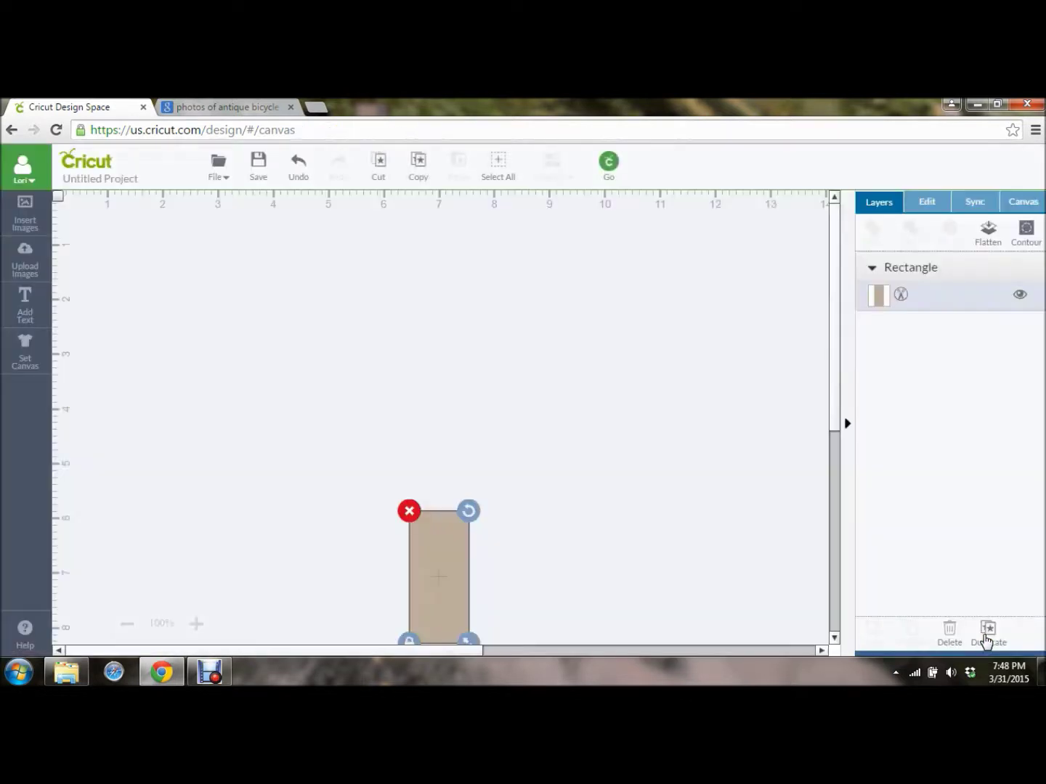
- Search the image Cartridges for 'Artfully sent'
{"action": "left_click", "coordinate": [25, 222]}
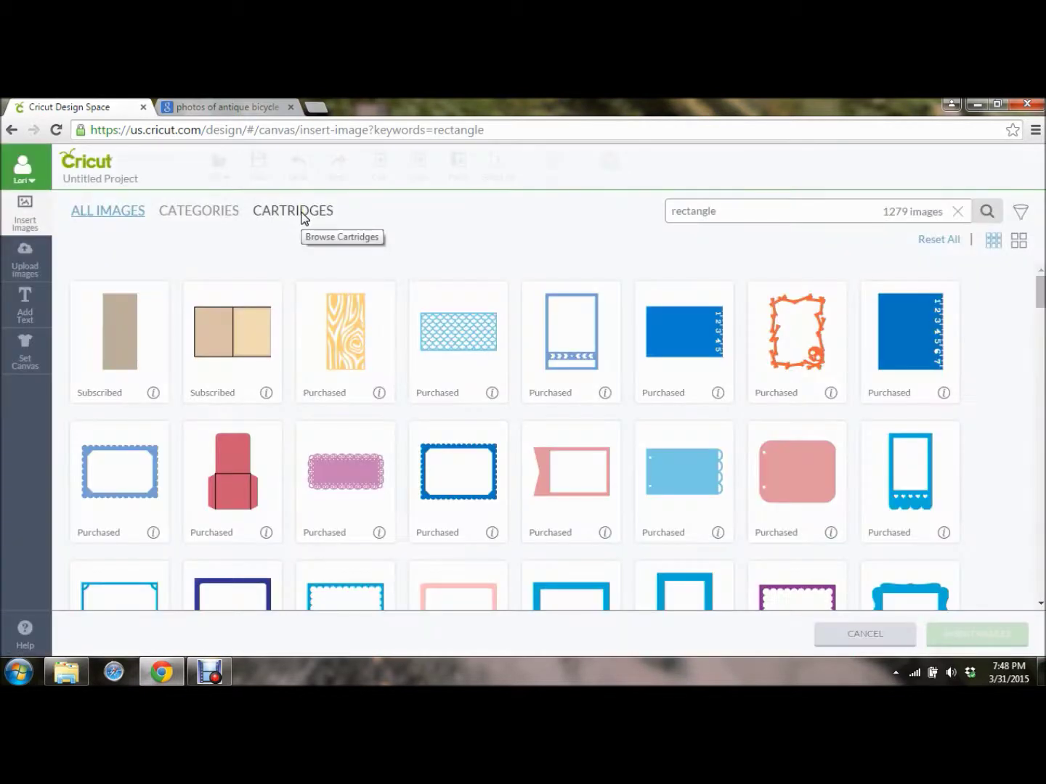
{"action": "left_click", "coordinate": [302, 212]}
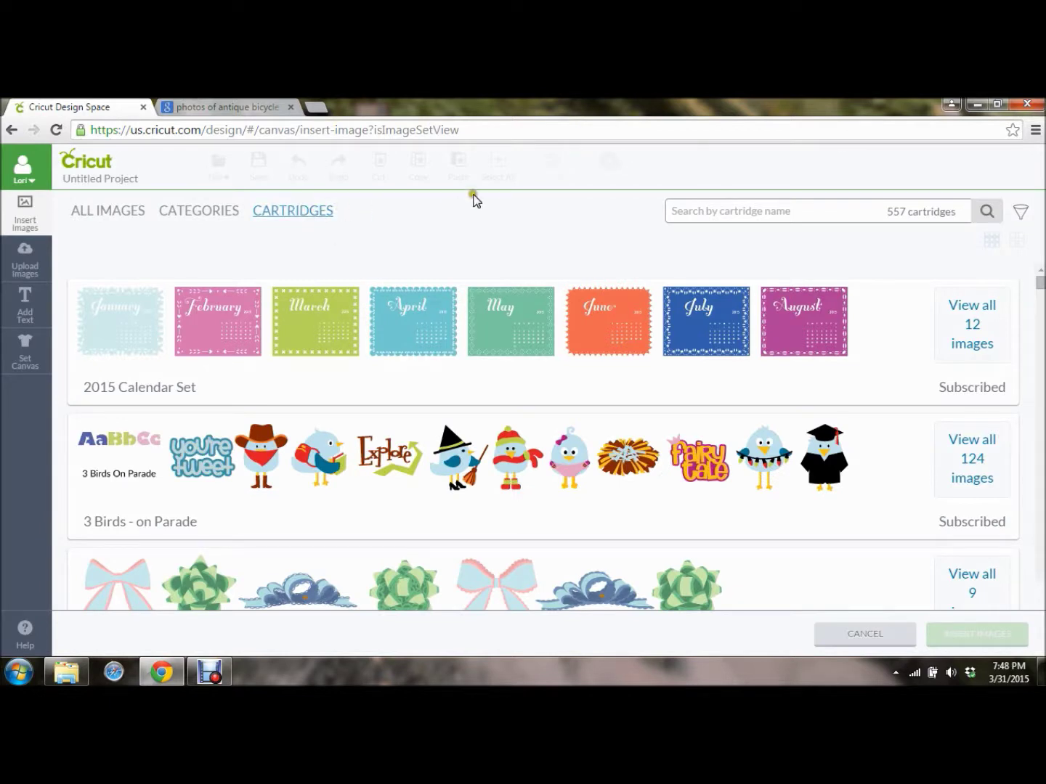
{"action": "type", "text": "Artfully s"}
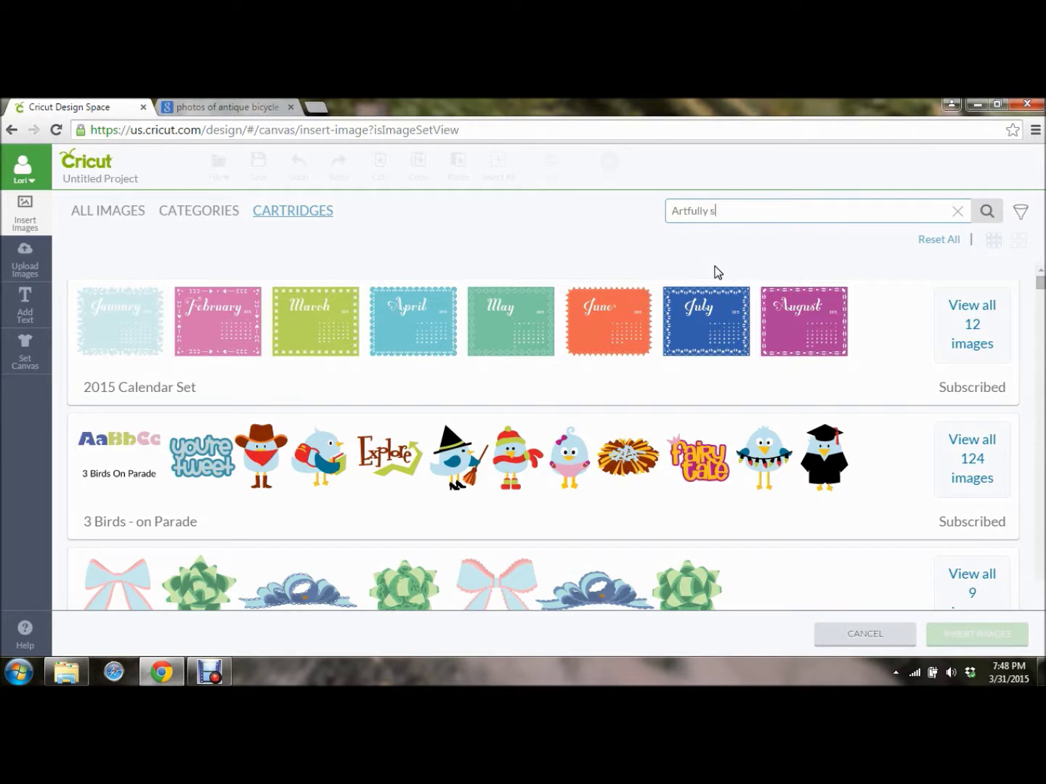
{"action": "type", "text": "ent"}
{"action": "key", "text": "Return"}
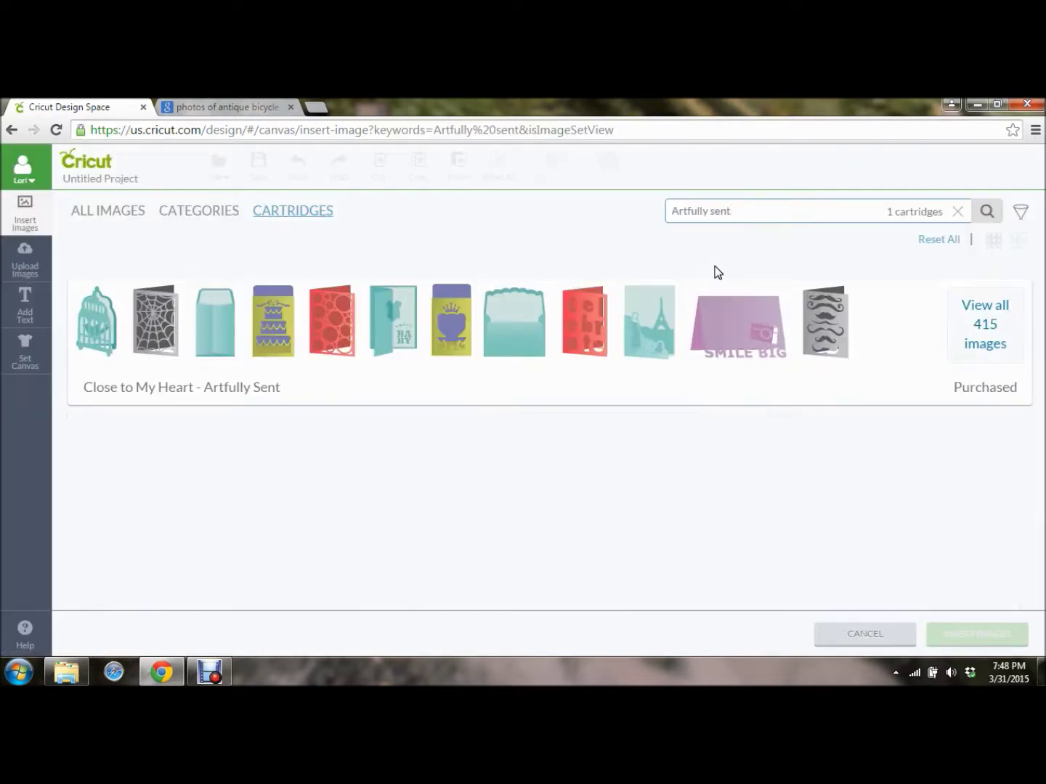
- View all 415 Artfully Sent images and insert the yellow baby card
{"action": "left_click", "coordinate": [978, 322]}
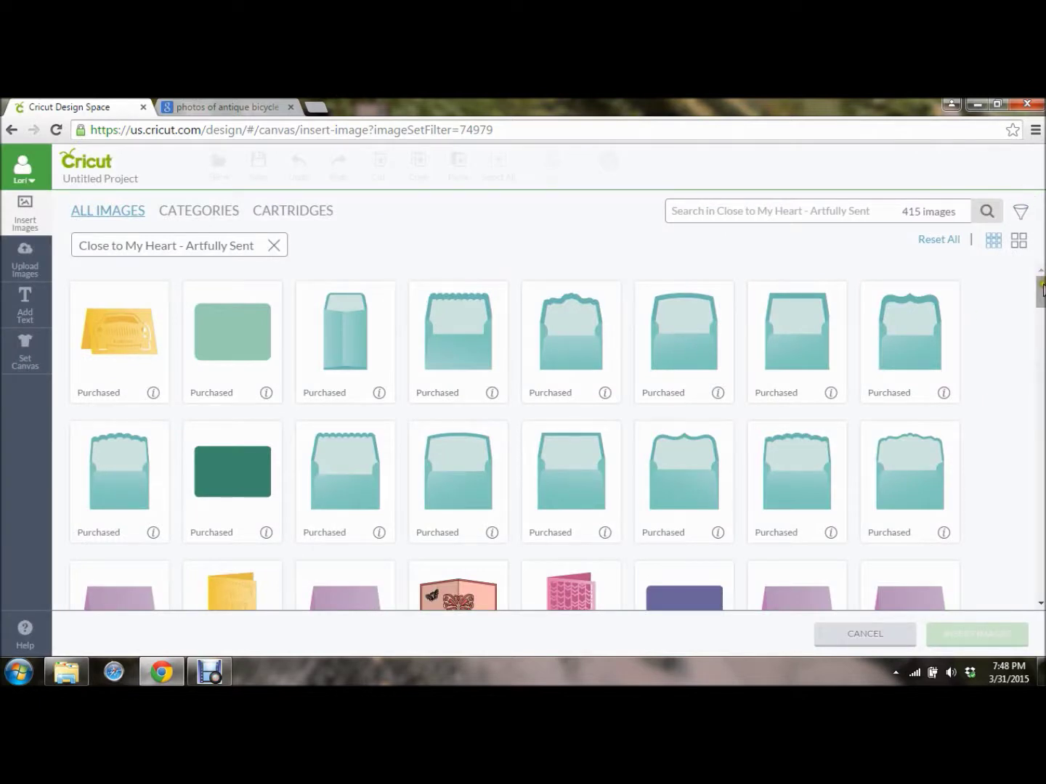
{"action": "left_click_drag", "start_coordinate": [1042, 289], "coordinate": [1042, 320]}
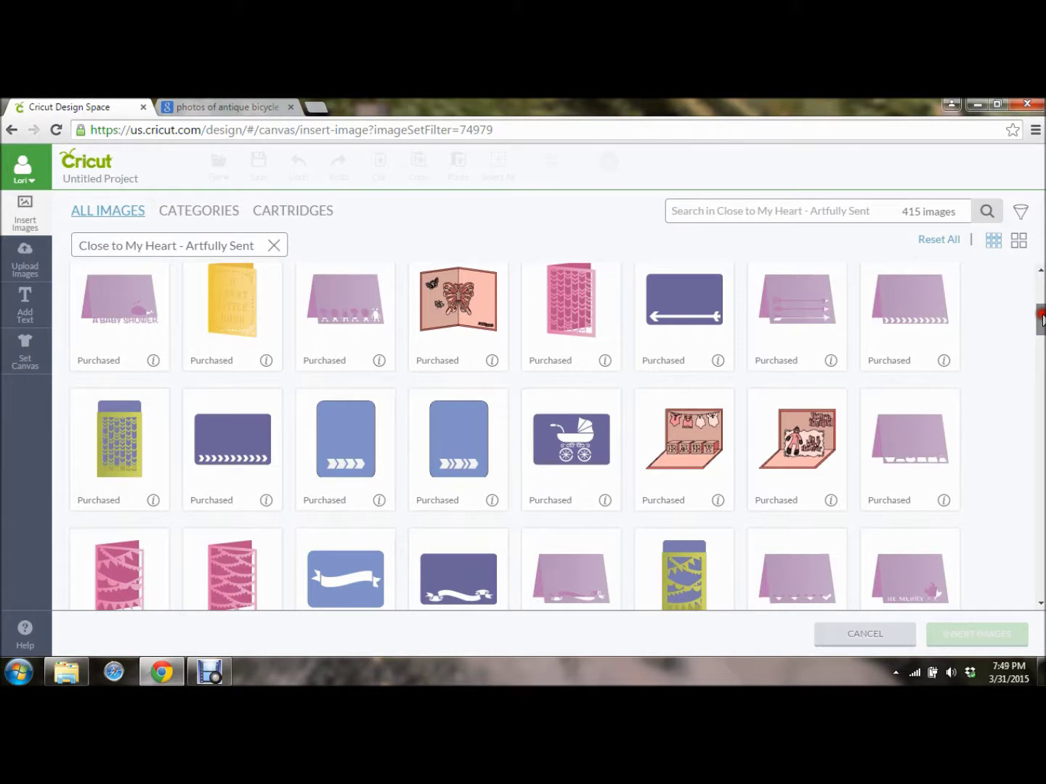
{"action": "left_click_drag", "start_coordinate": [1042, 319], "coordinate": [1043, 321]}
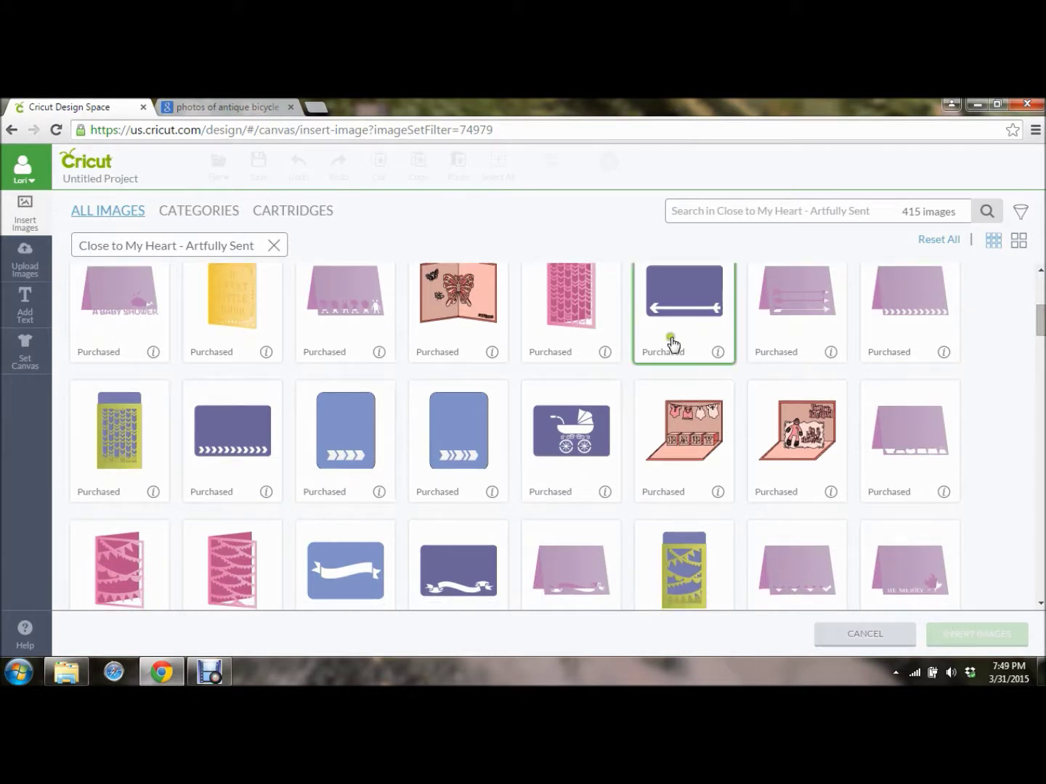
{"action": "left_click", "coordinate": [224, 311]}
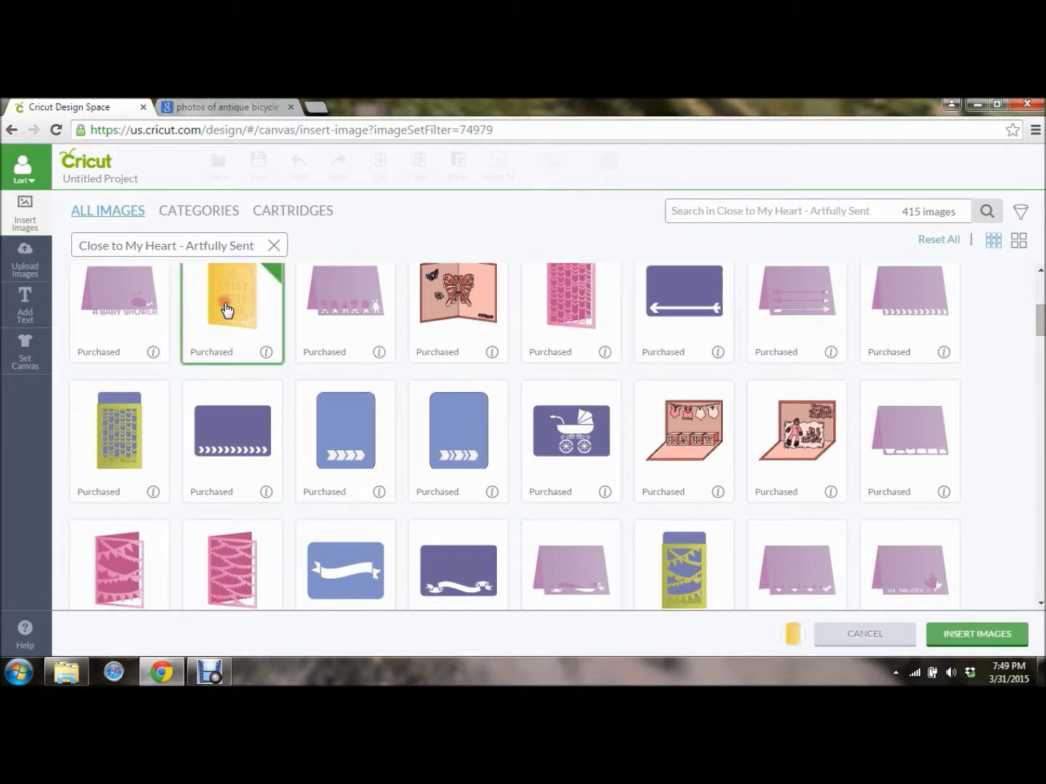
{"action": "left_click", "coordinate": [969, 633]}
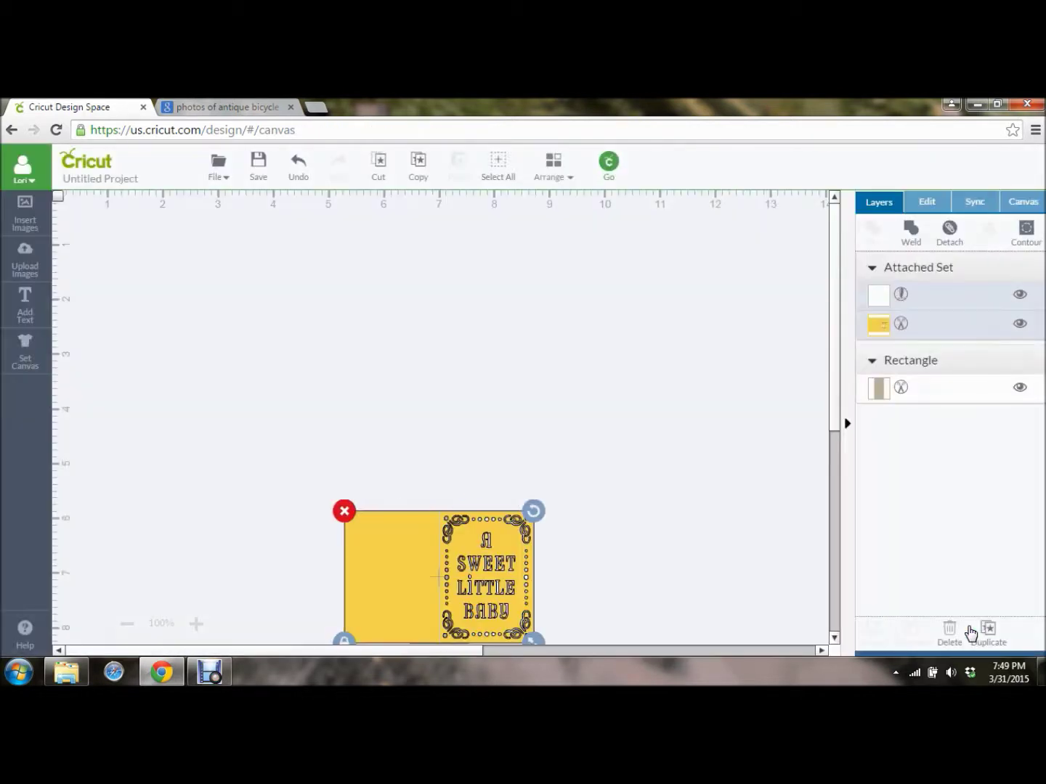
- Move the yellow card up the canvas and enlarge it to about 4.3 × 3 in
{"action": "left_click", "coordinate": [398, 541]}
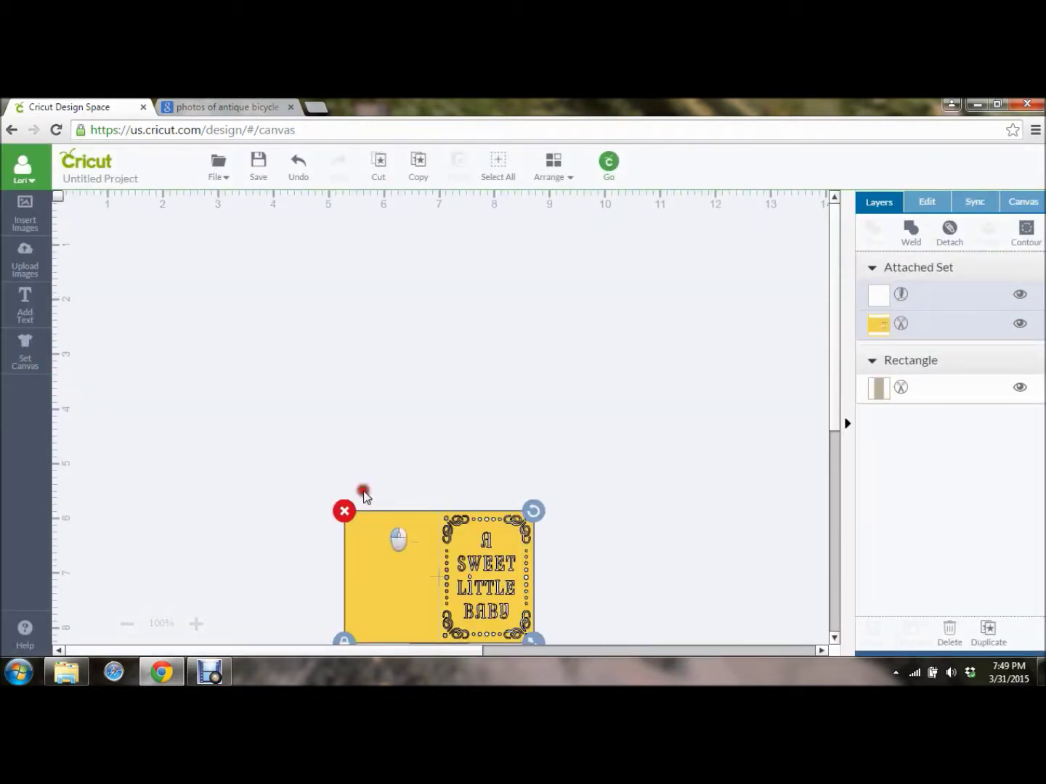
{"action": "left_click_drag", "start_coordinate": [363, 495], "coordinate": [489, 314]}
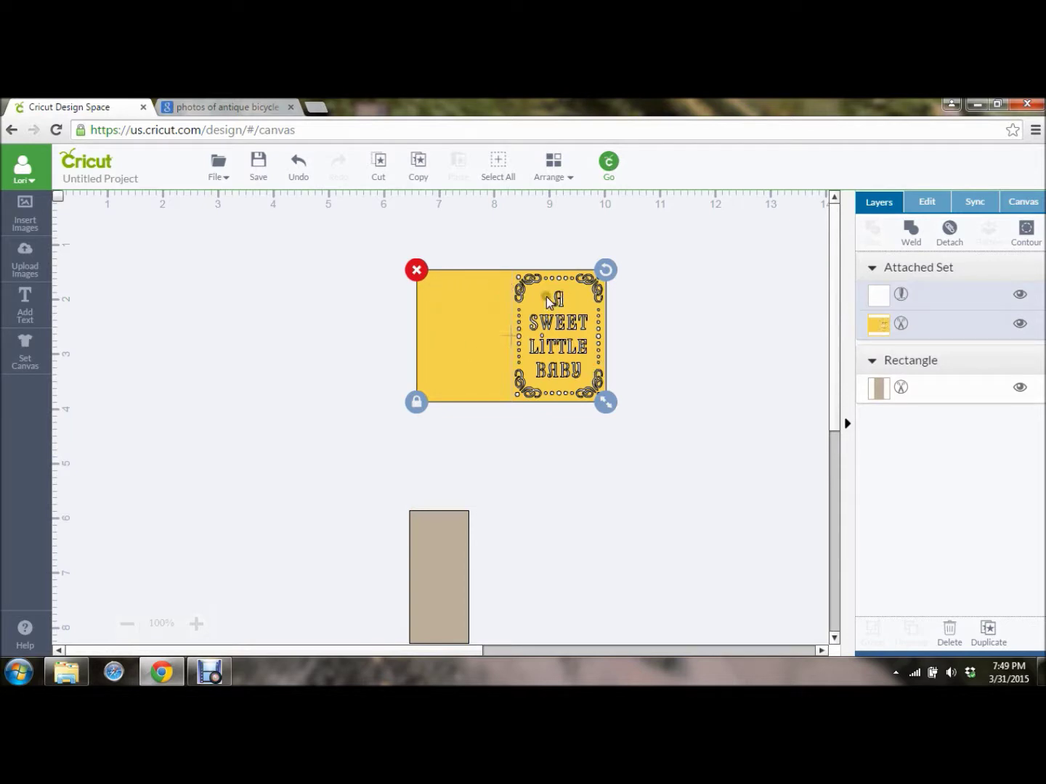
{"action": "left_click_drag", "start_coordinate": [605, 401], "coordinate": [746, 483]}
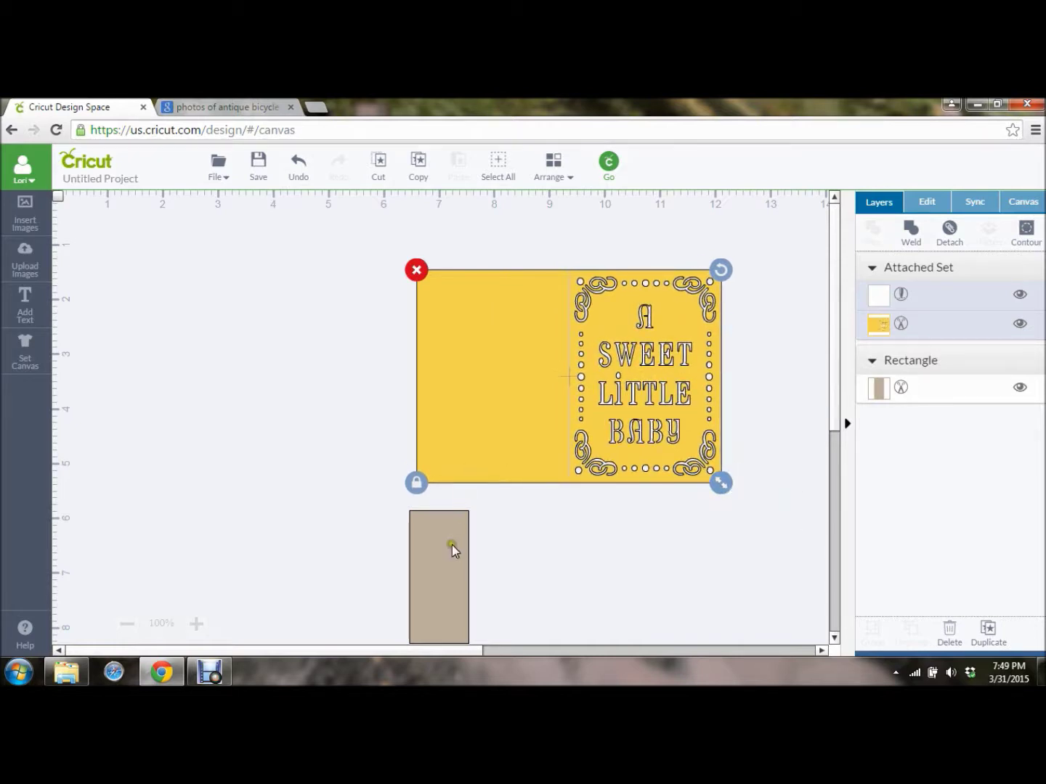
- Unlock the rectangle's proportions, resize it to 4.78 × 5.7 in, and place it behind the card's left half
{"action": "left_click_drag", "start_coordinate": [450, 557], "coordinate": [199, 344]}
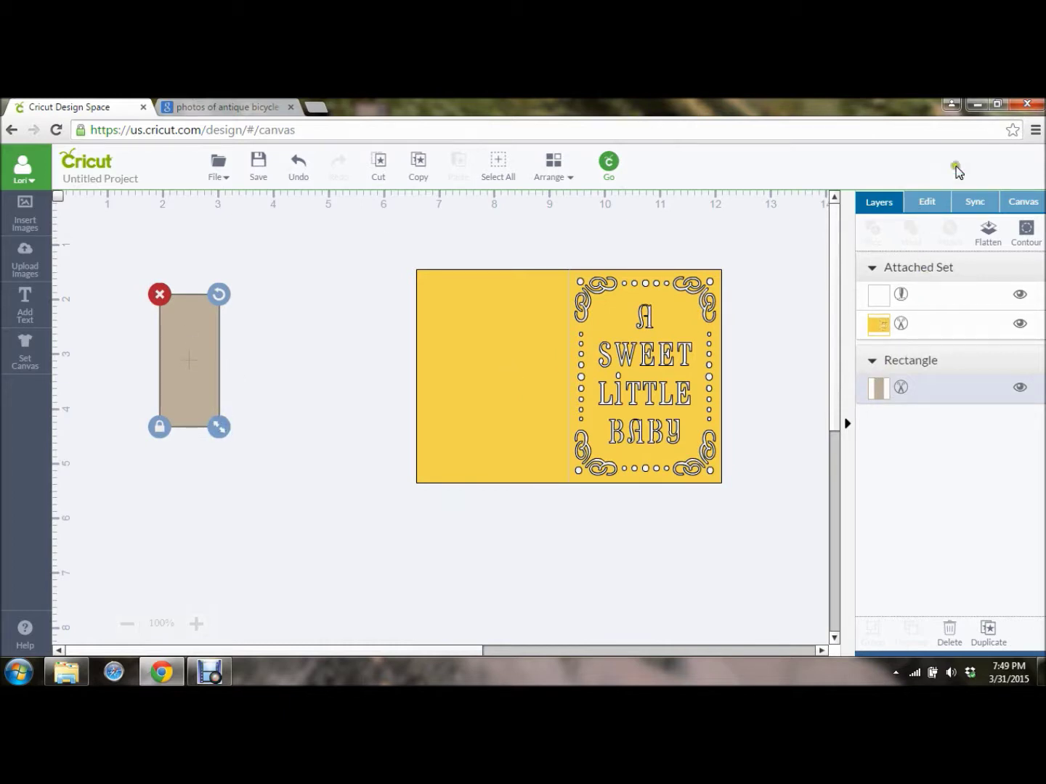
{"action": "left_click", "coordinate": [930, 203]}
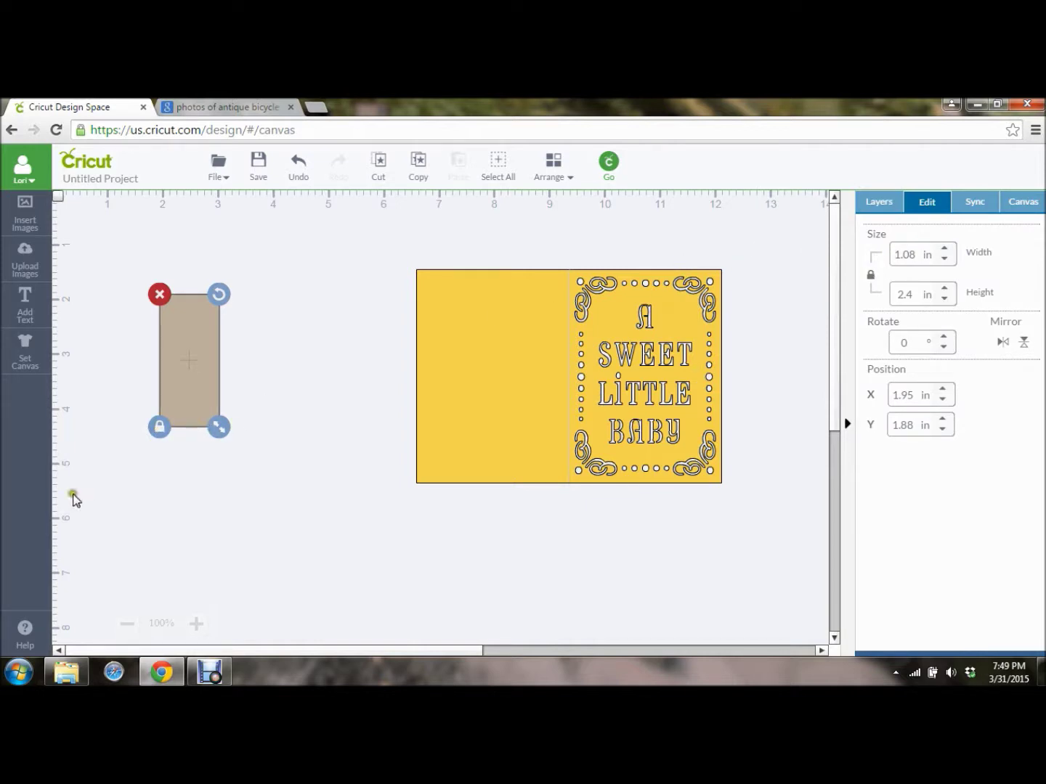
{"action": "left_click", "coordinate": [159, 428]}
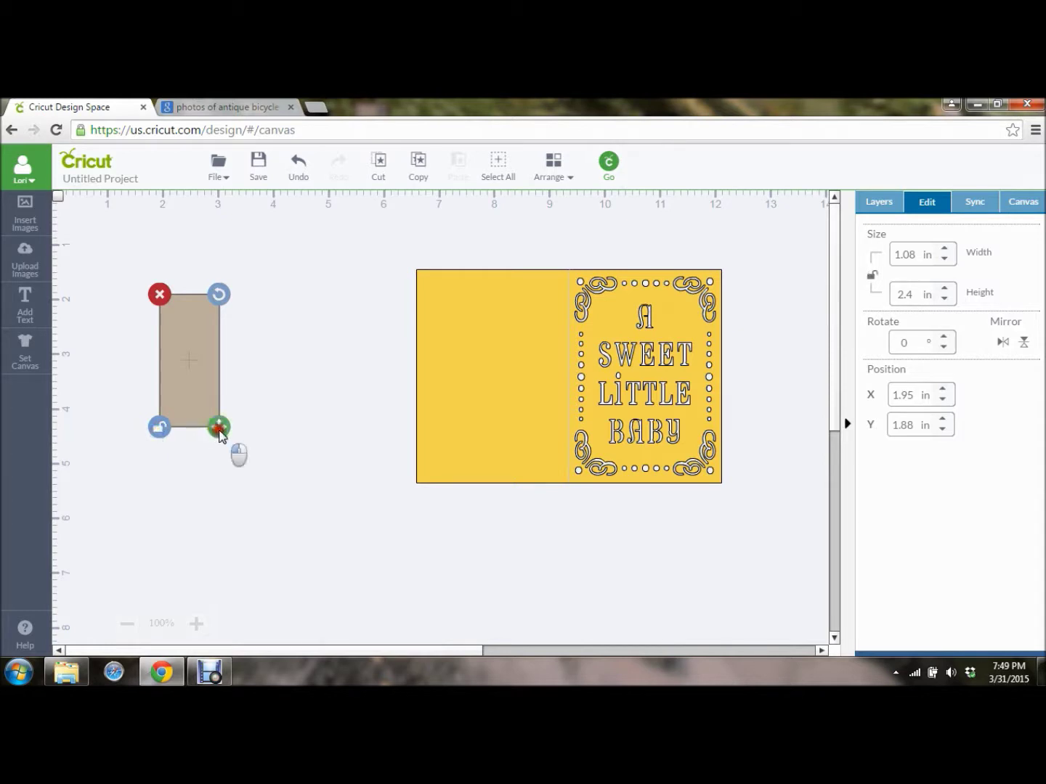
{"action": "left_click_drag", "start_coordinate": [220, 432], "coordinate": [421, 615]}
{"action": "left_click_drag", "start_coordinate": [262, 492], "coordinate": [405, 424]}
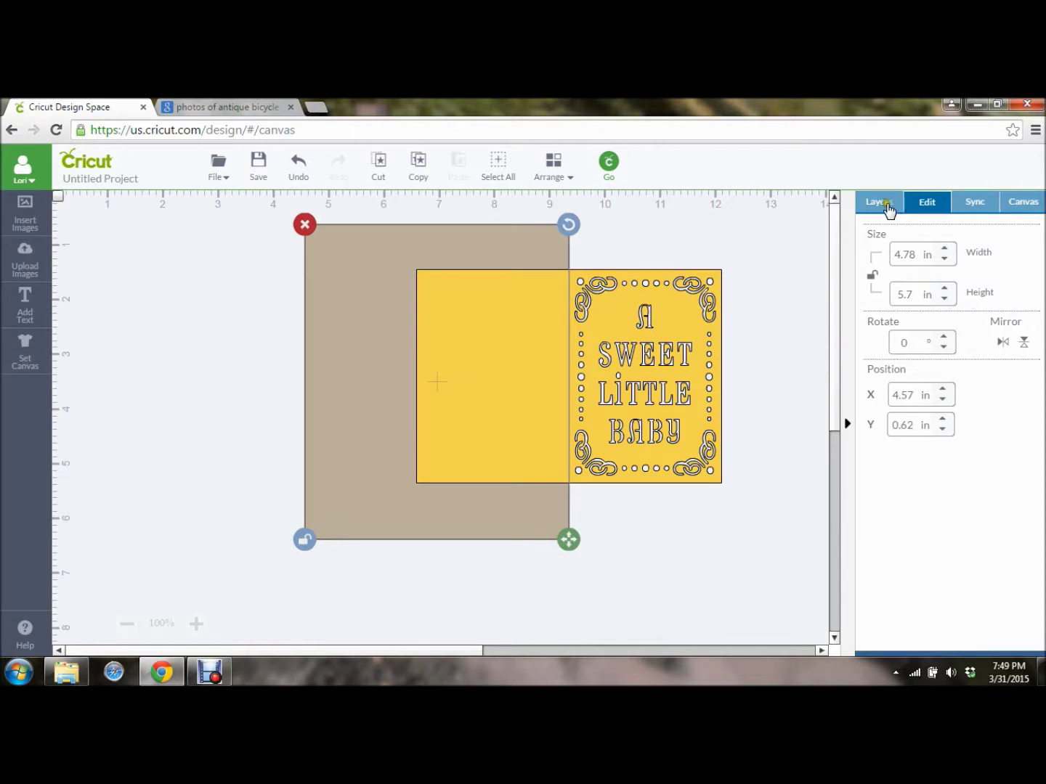
{"action": "left_click", "coordinate": [884, 204]}
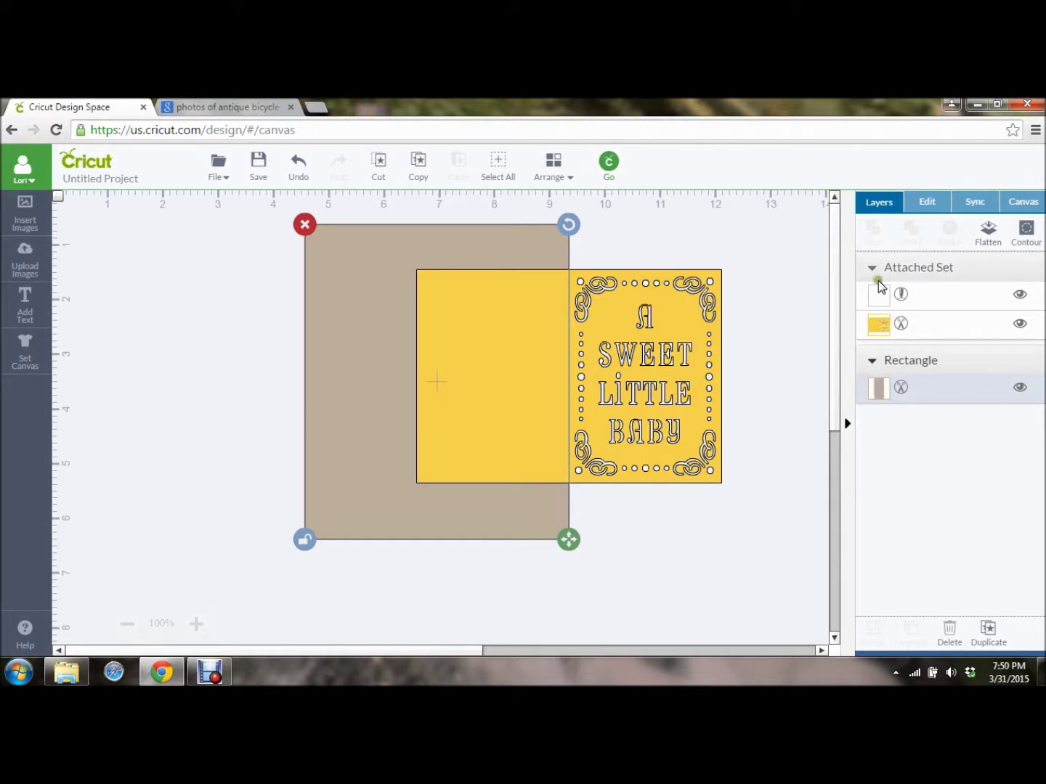
- Detach the card's attached set, delete the white card layer, and select the Rectangle
{"action": "left_click", "coordinate": [898, 268]}
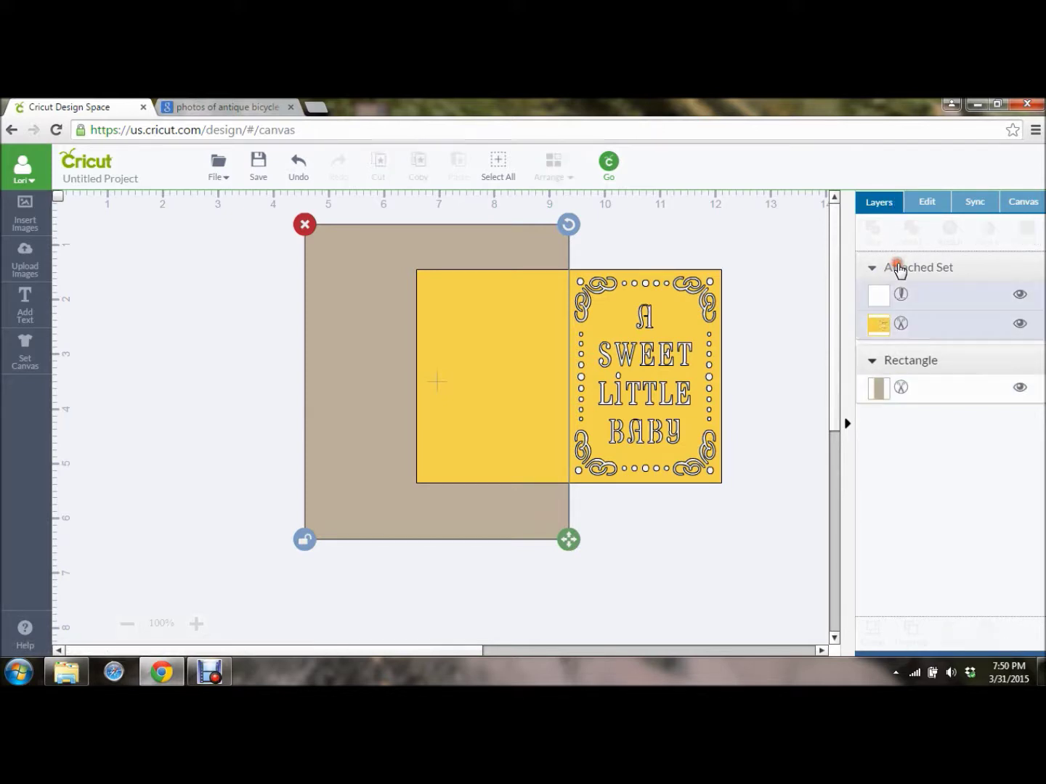
{"action": "left_click", "coordinate": [950, 231]}
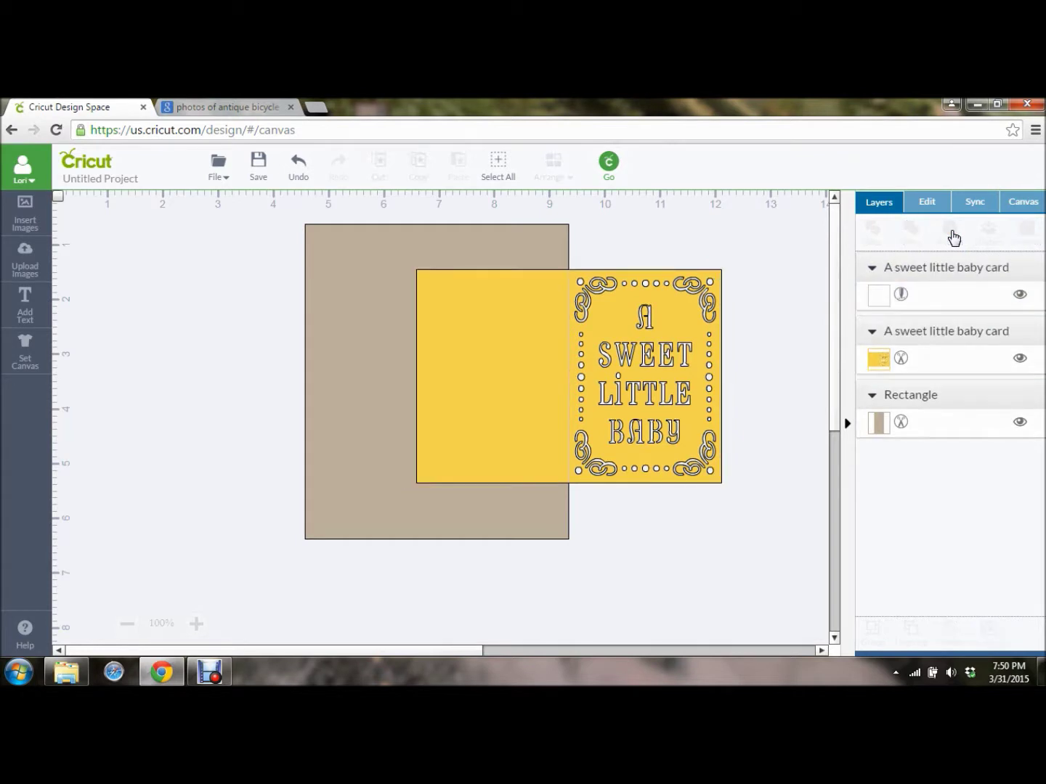
{"action": "left_click", "coordinate": [896, 301]}
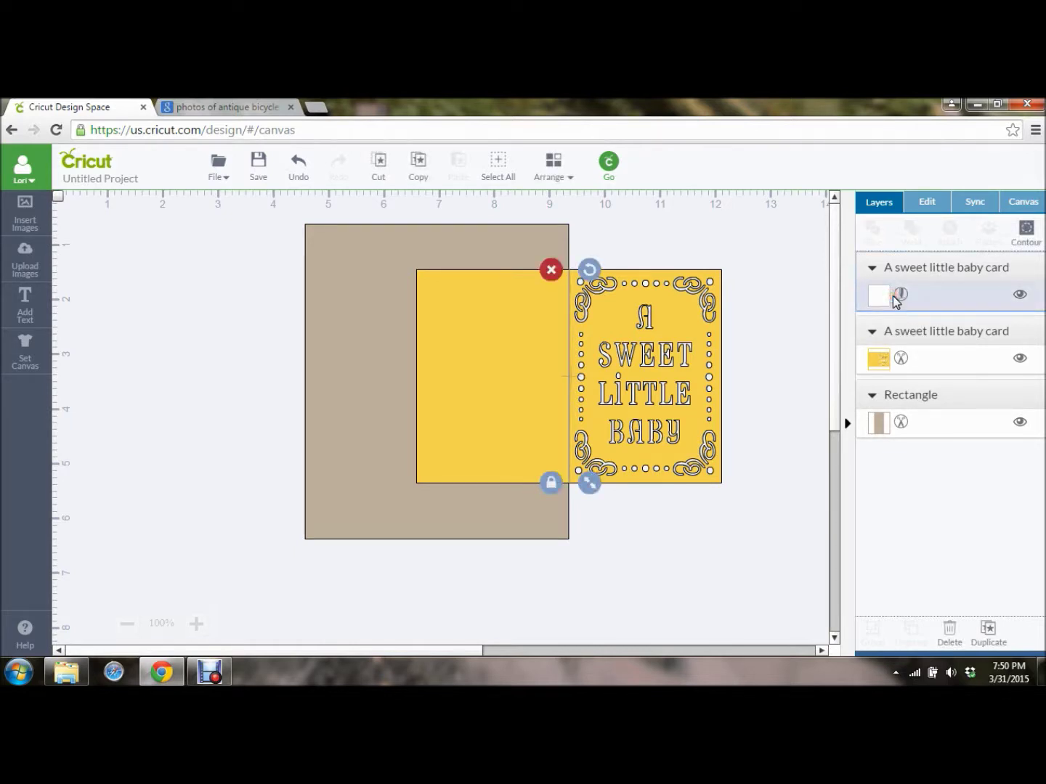
{"action": "left_click", "coordinate": [895, 297]}
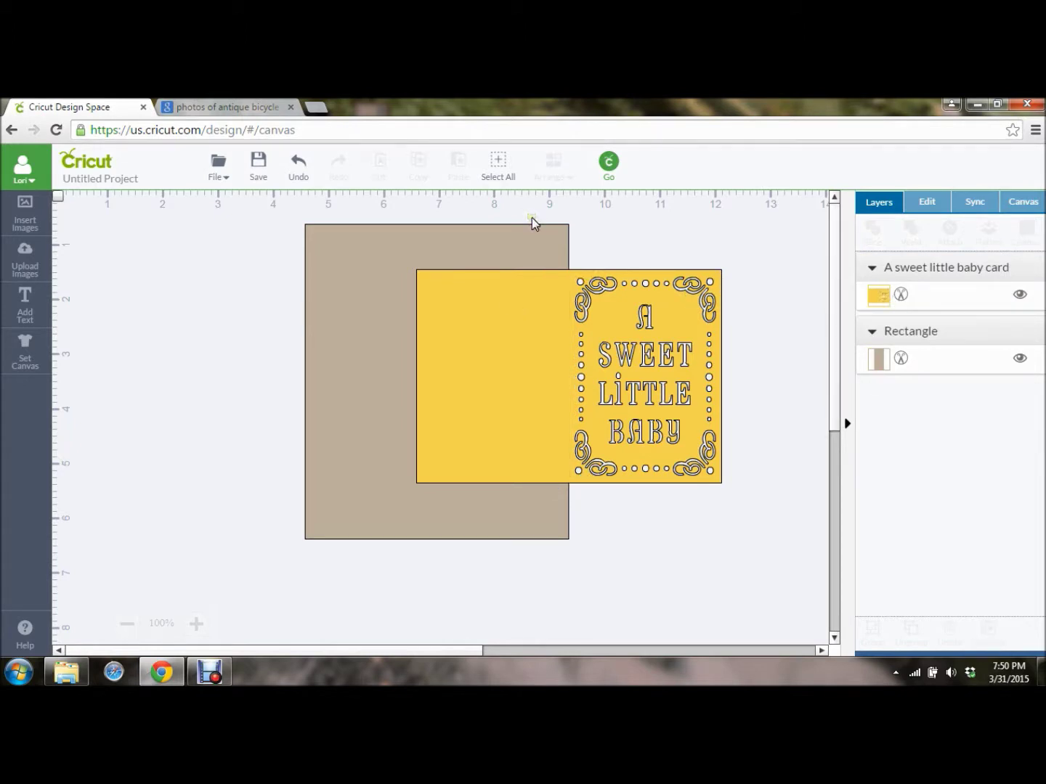
{"action": "left_click", "coordinate": [921, 362]}
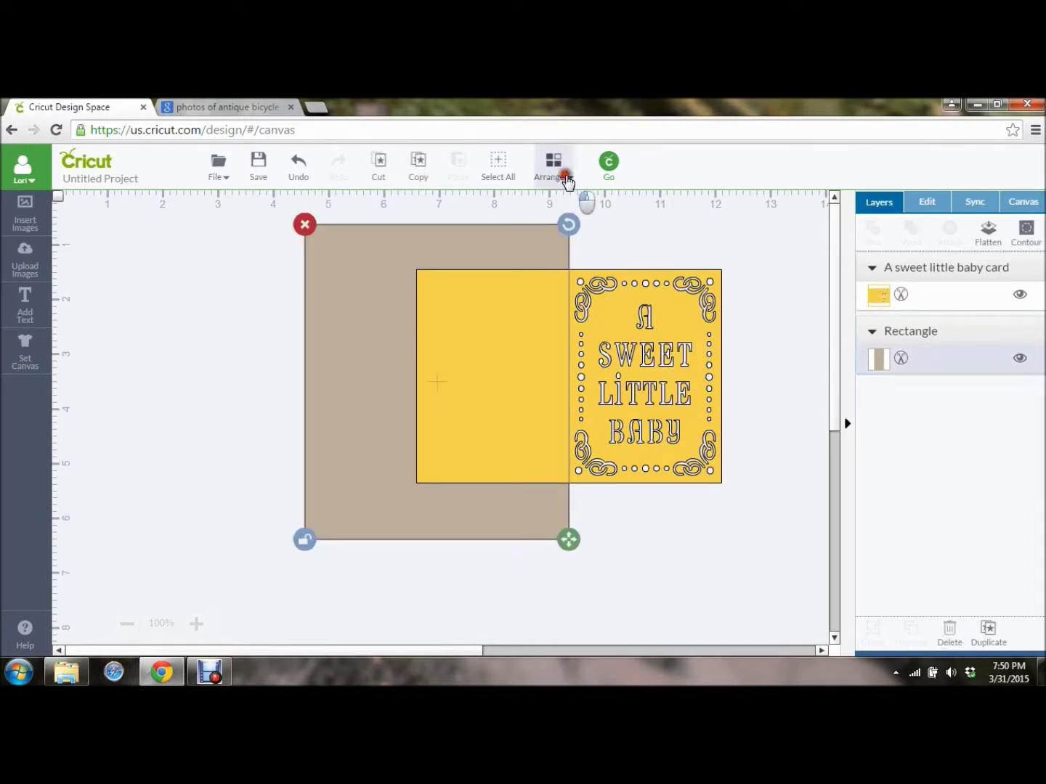
- Bring the rectangle to front, slice it with the card, and pull the inner piece aside
{"action": "left_click", "coordinate": [566, 180]}
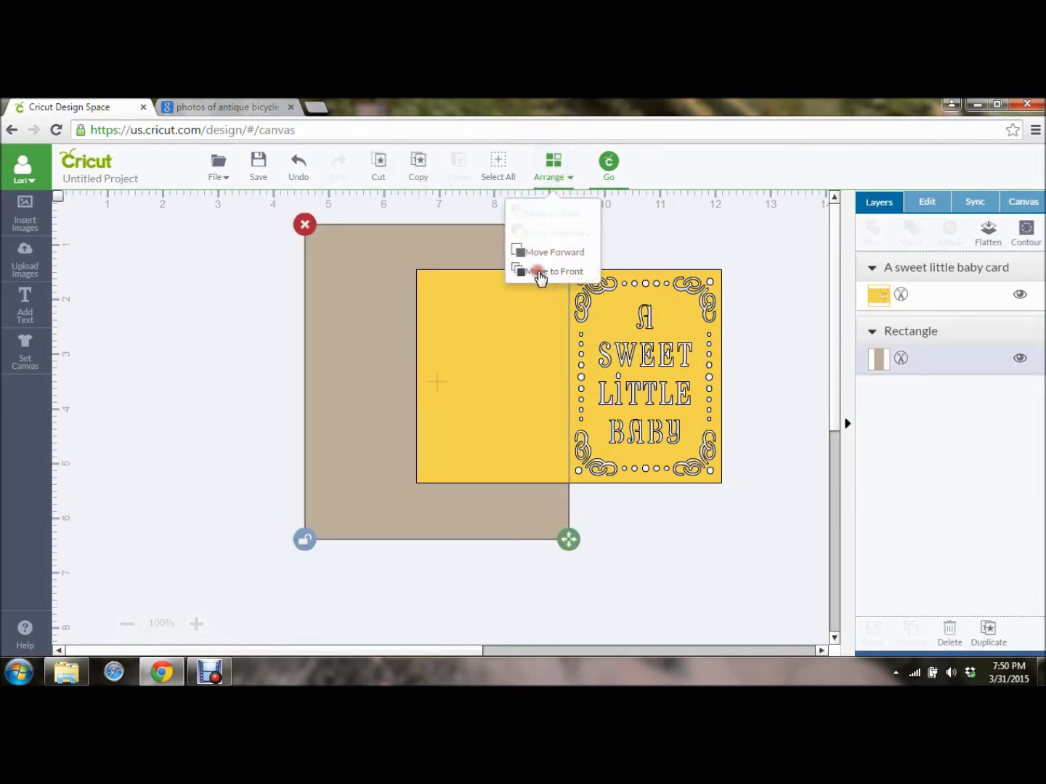
{"action": "left_click", "coordinate": [539, 274]}
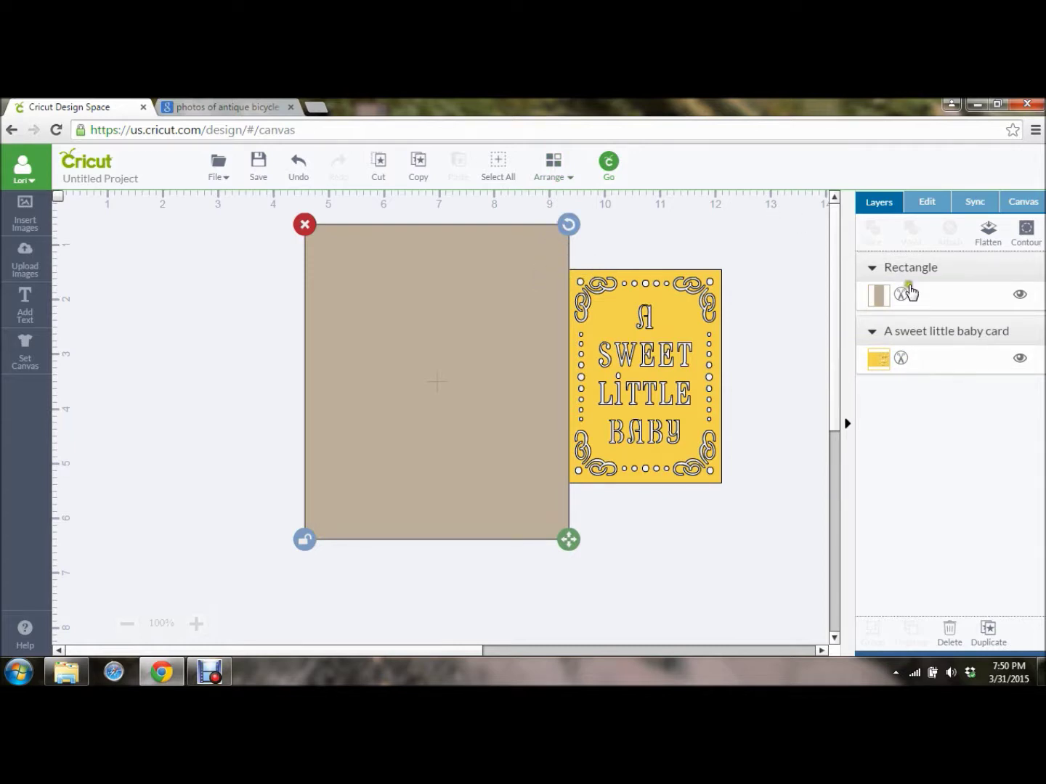
{"action": "left_click", "coordinate": [503, 175]}
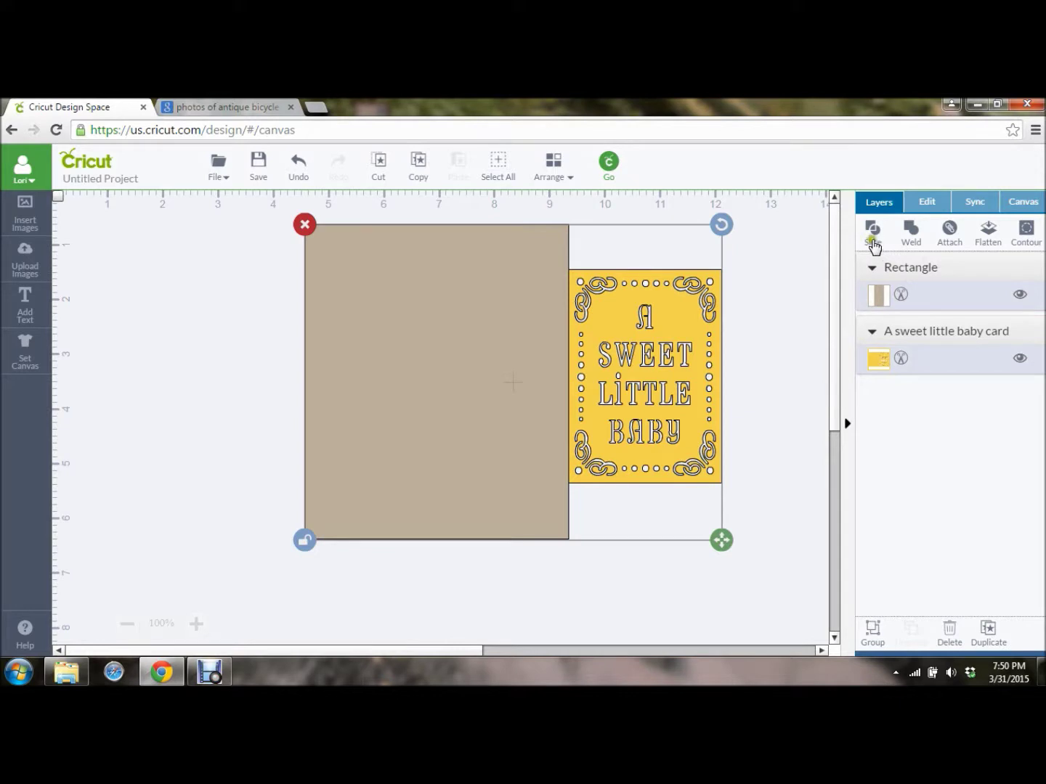
{"action": "left_click", "coordinate": [873, 241]}
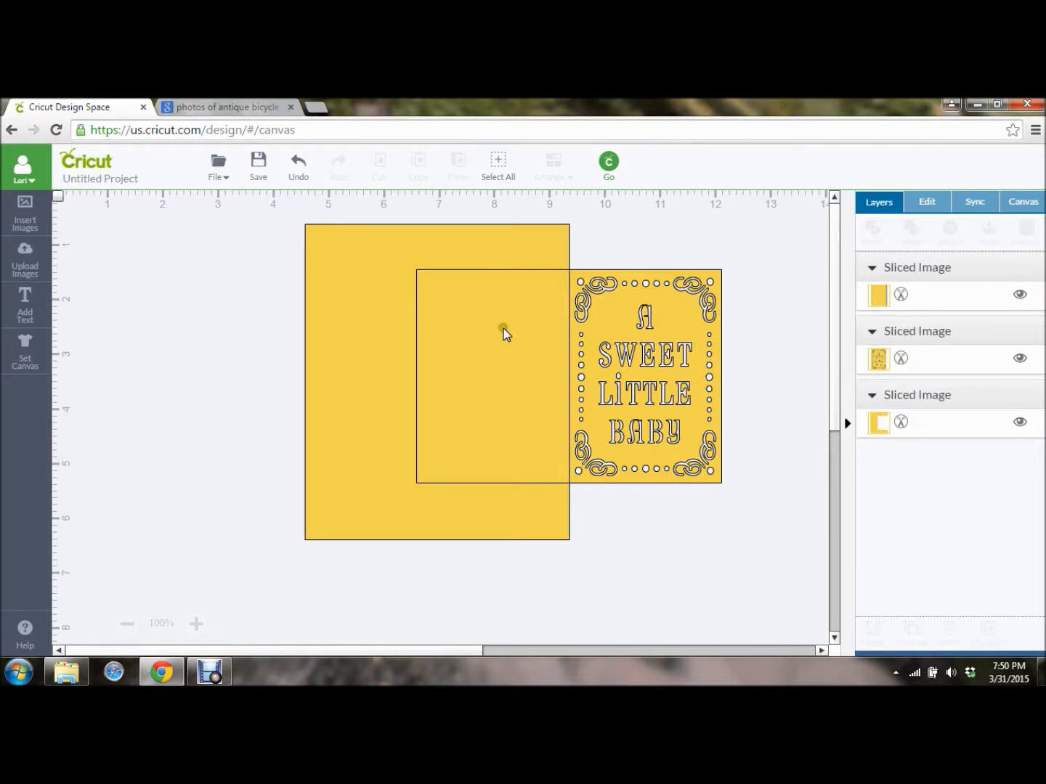
{"action": "left_click_drag", "start_coordinate": [501, 339], "coordinate": [205, 292]}
- Delete the sliced frame piece and recolour the yellow rectangle Cactus Pink
{"action": "left_click_drag", "start_coordinate": [392, 297], "coordinate": [375, 372]}
{"action": "key", "text": "Delete"}
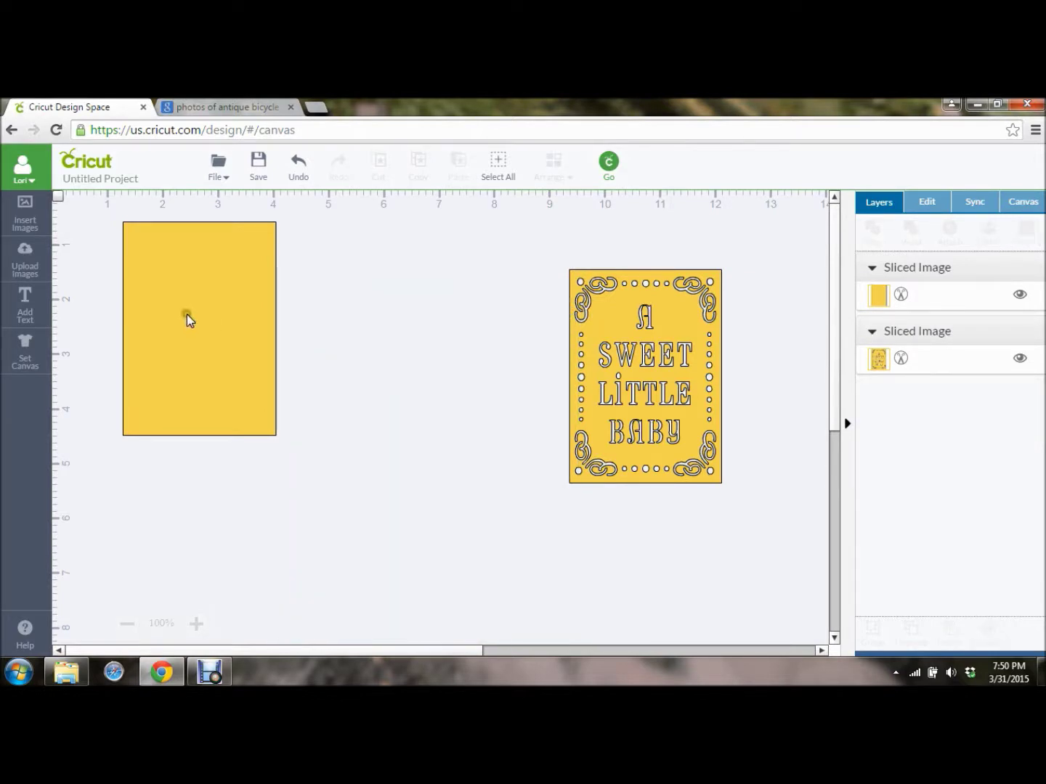
{"action": "left_click_drag", "start_coordinate": [187, 319], "coordinate": [431, 365]}
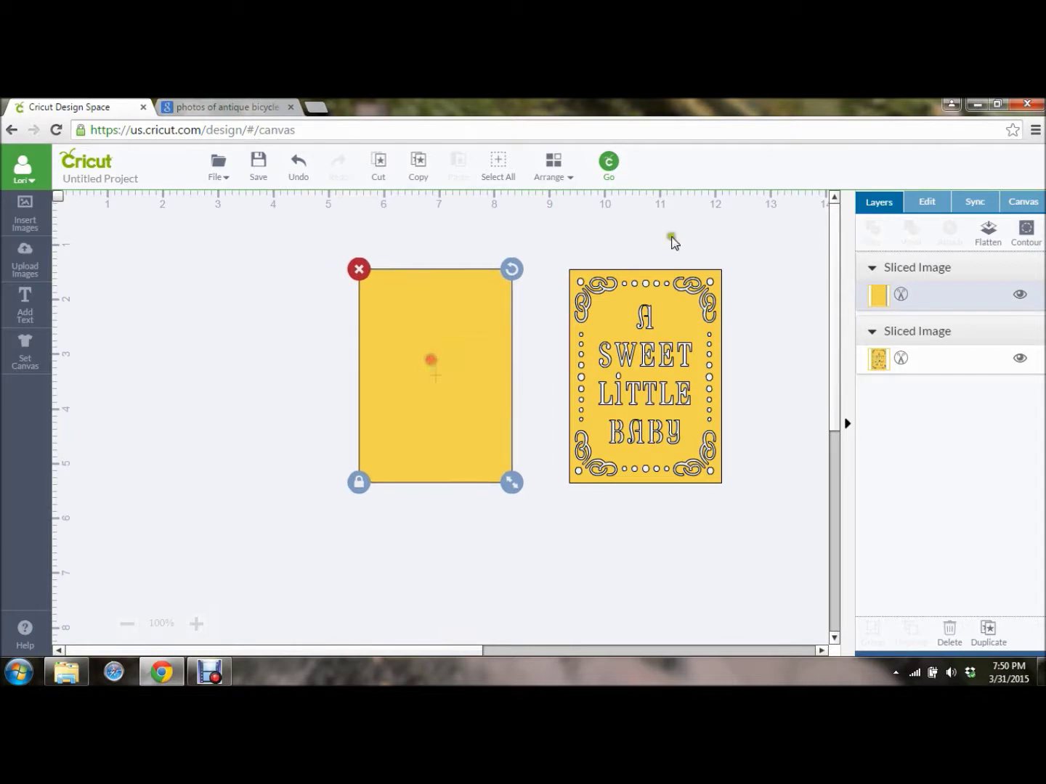
{"action": "left_click", "coordinate": [881, 298]}
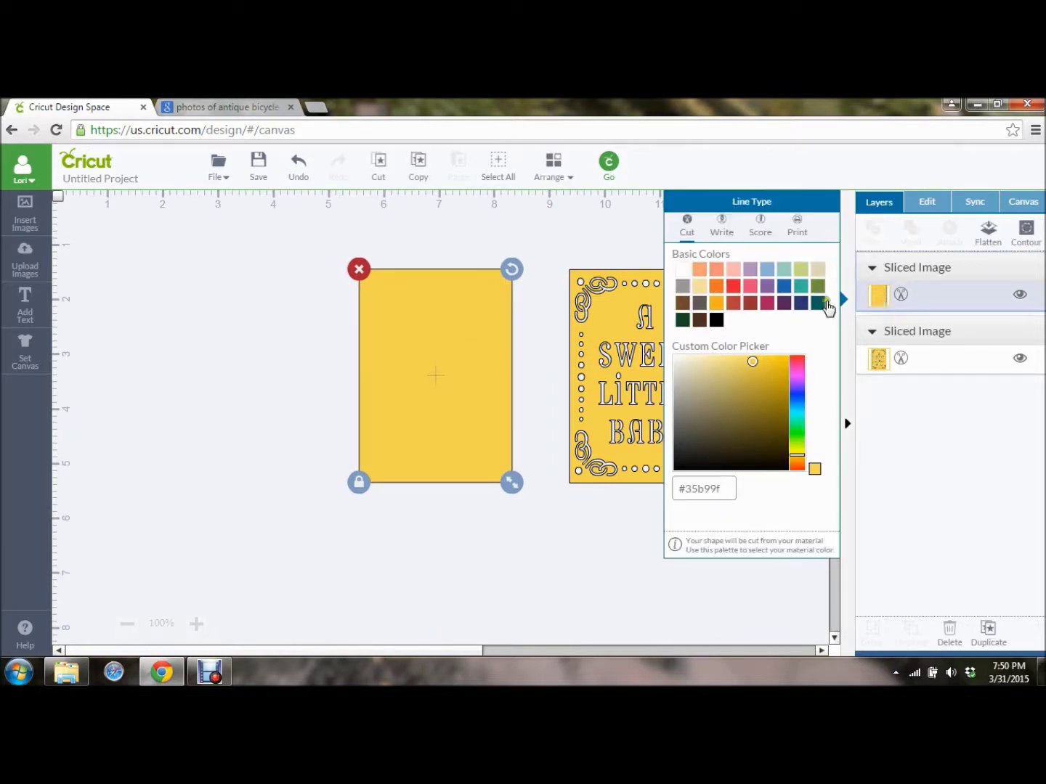
{"action": "left_click", "coordinate": [733, 271]}
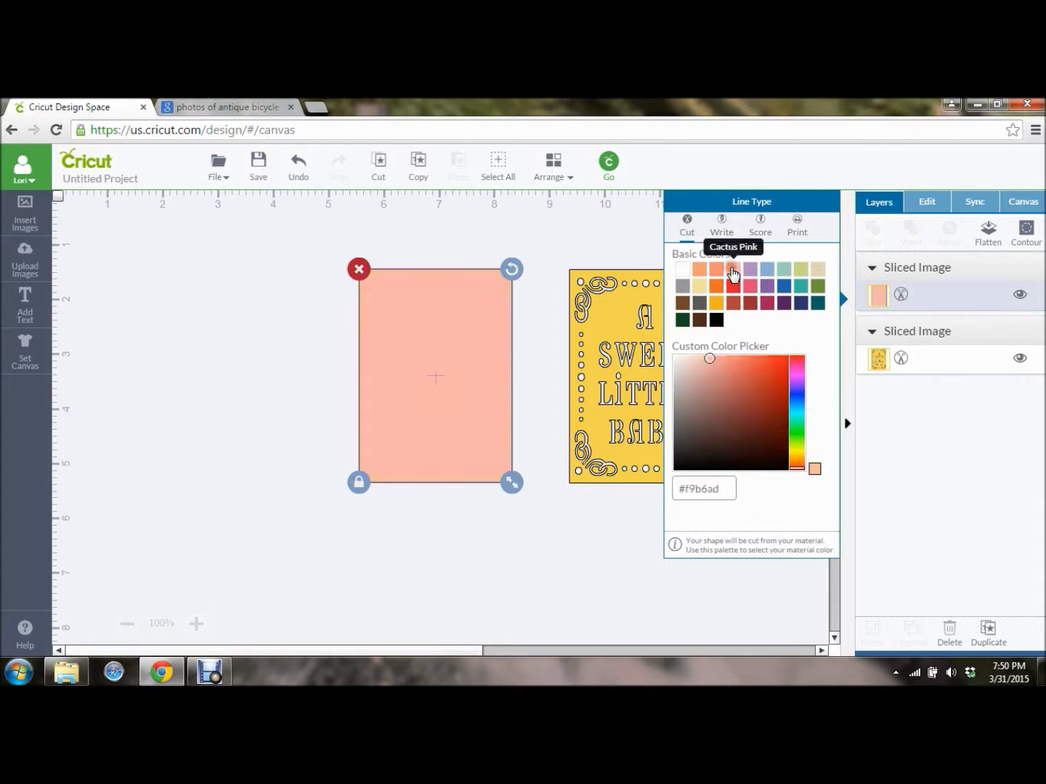
- Bring the A Sweet Little Baby sign to front and place it over the pink rectangle
{"action": "left_click", "coordinate": [607, 311]}
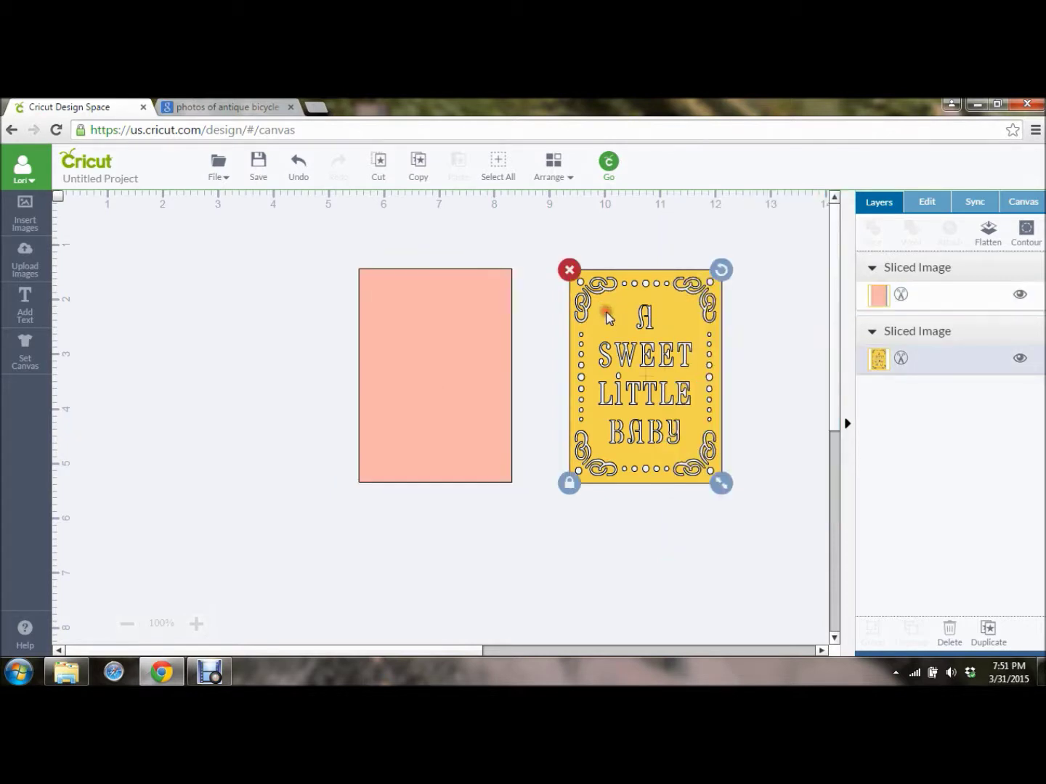
{"action": "left_click", "coordinate": [553, 175]}
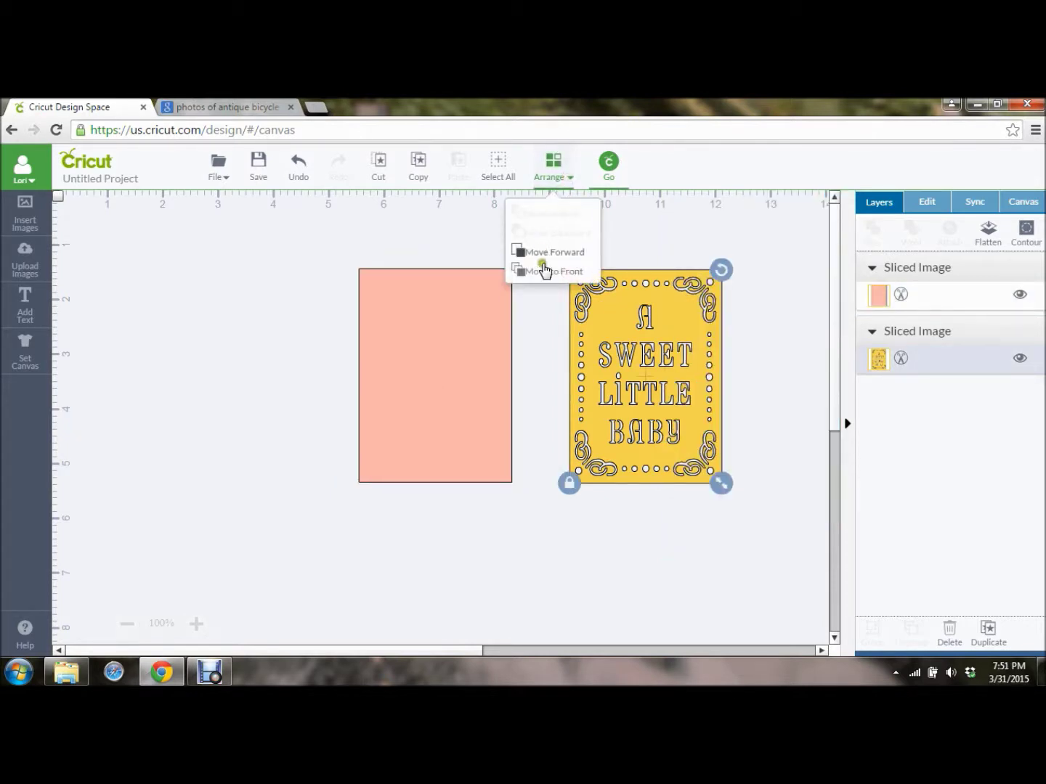
{"action": "left_click", "coordinate": [545, 272]}
{"action": "mouse_move", "coordinate": [479, 329]}
{"action": "left_mouse_down"}
{"action": "mouse_move", "coordinate": [456, 352]}
{"action": "mouse_move", "coordinate": [465, 320]}
{"action": "mouse_move", "coordinate": [485, 328]}
{"action": "left_mouse_up"}
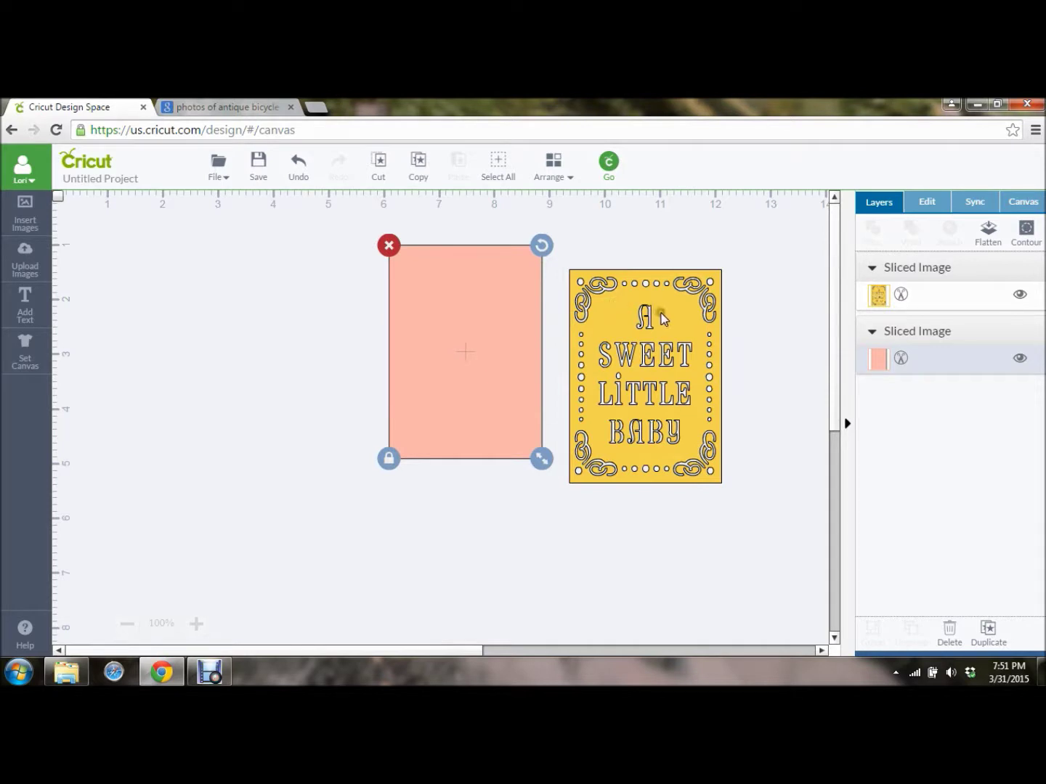
{"action": "left_click_drag", "start_coordinate": [657, 313], "coordinate": [486, 291]}
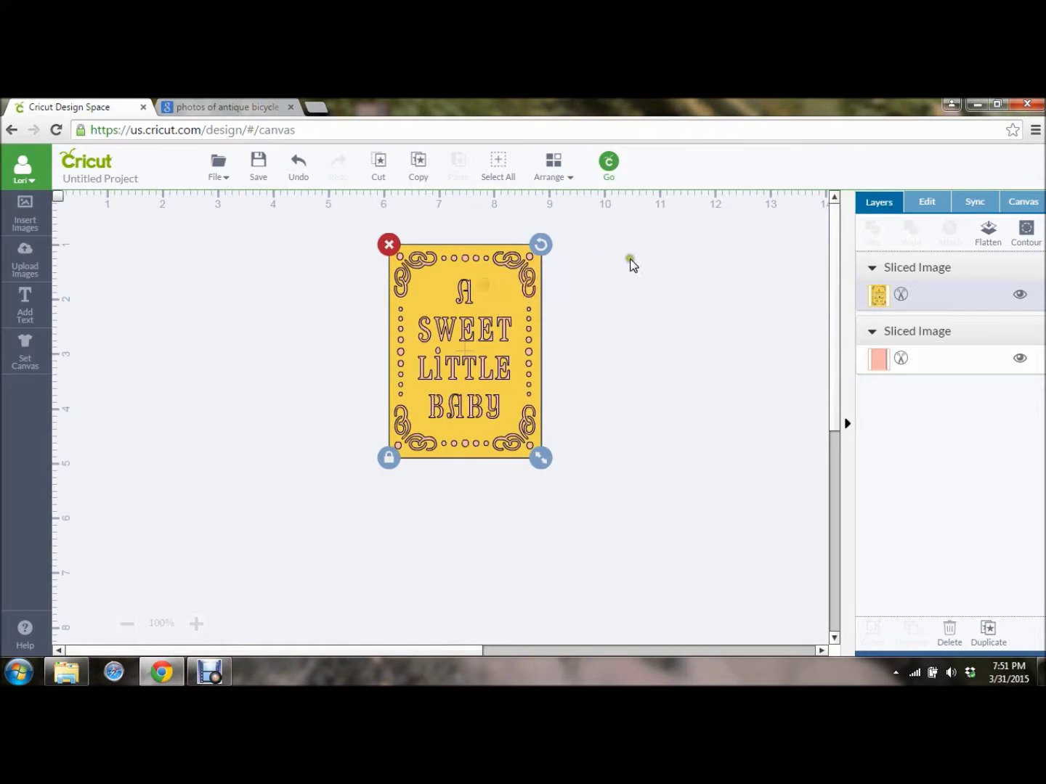
{"action": "left_click", "coordinate": [684, 285]}
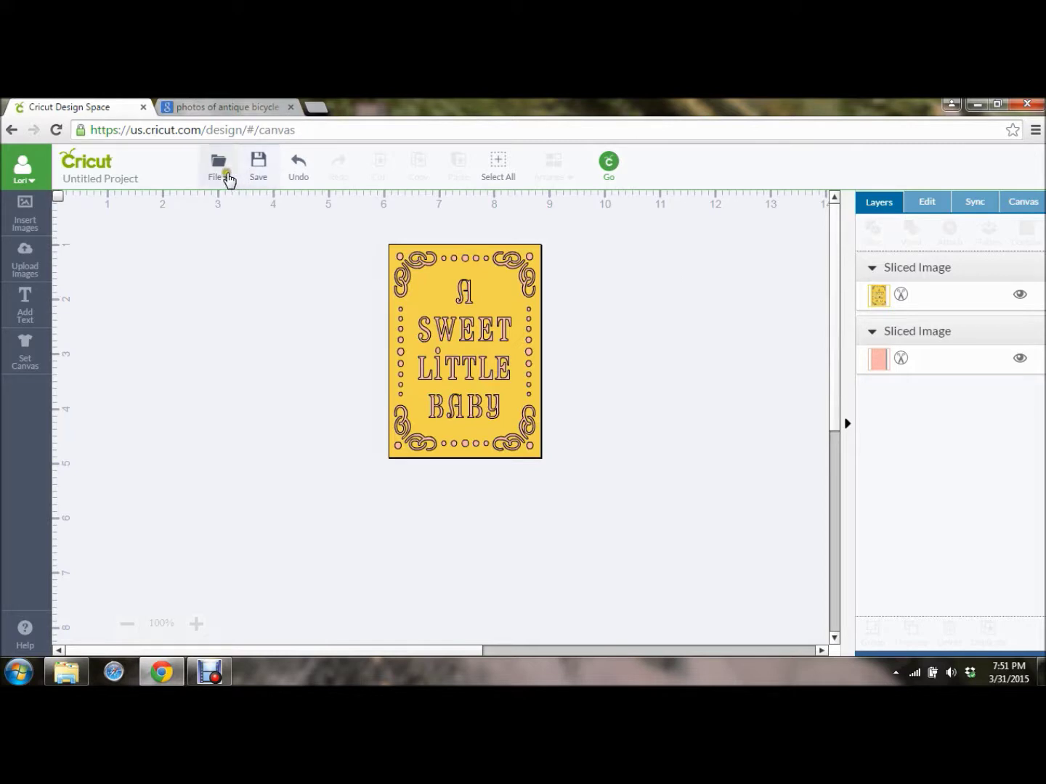
{"action": "left_click", "coordinate": [225, 176]}
- Open a new project without saving the current one and choose Basic Upload under Upload Images
{"action": "left_click", "coordinate": [209, 234]}
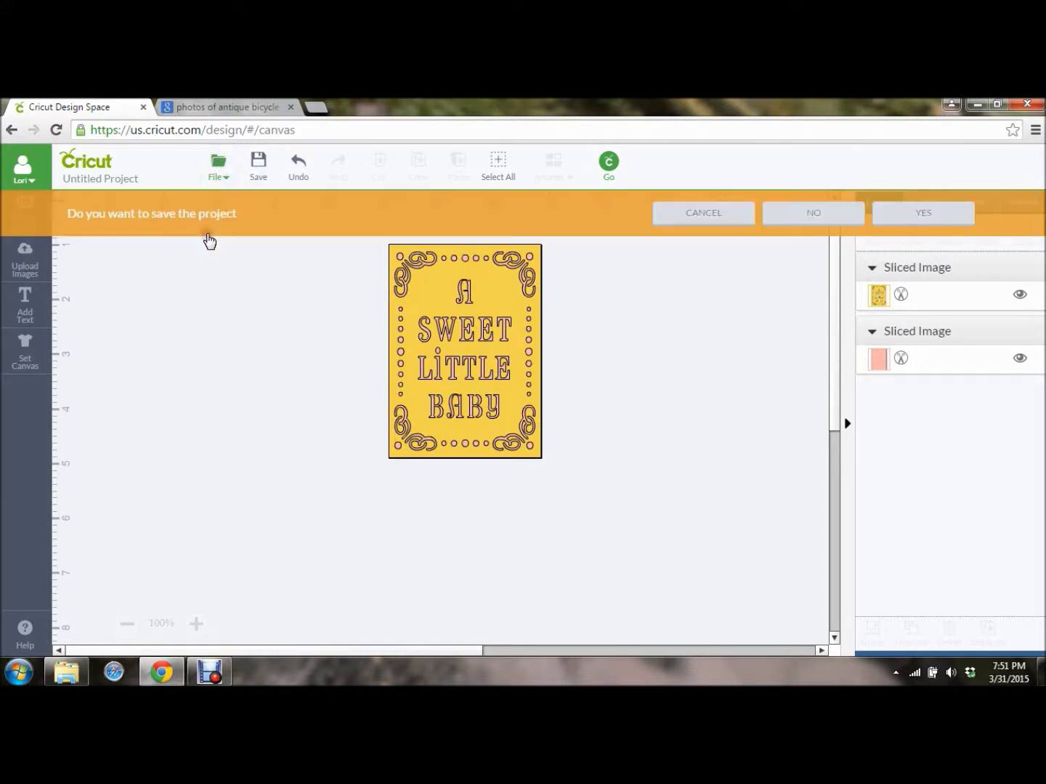
{"action": "left_click", "coordinate": [791, 216]}
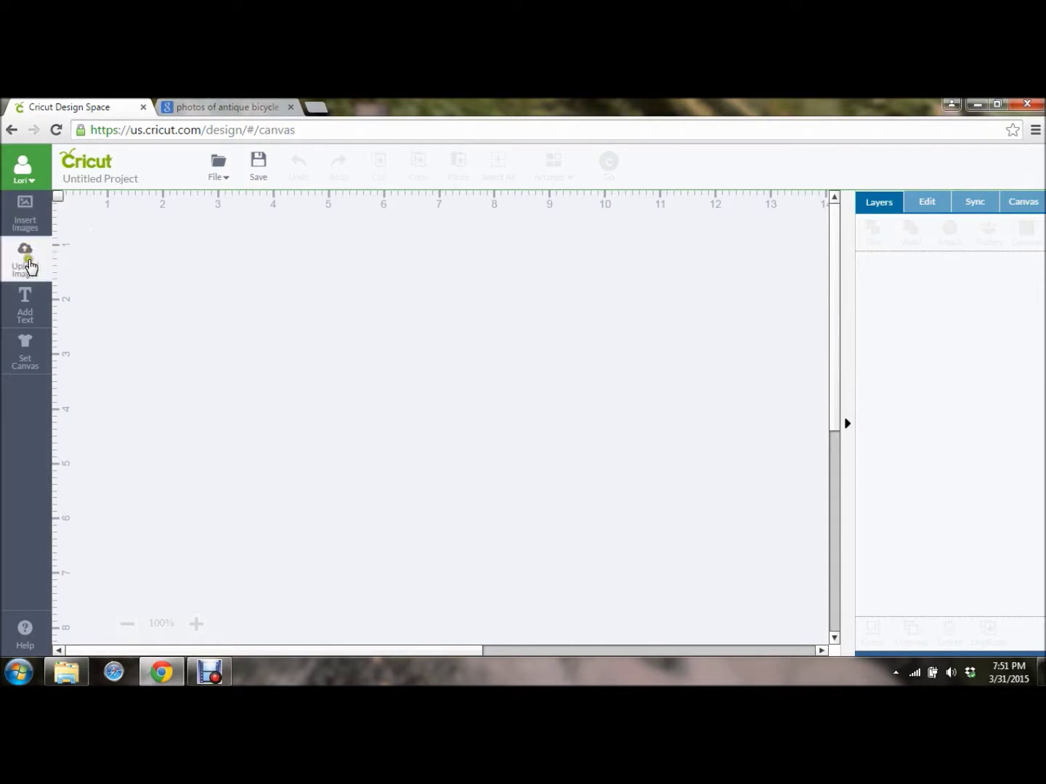
{"action": "left_click", "coordinate": [29, 269]}
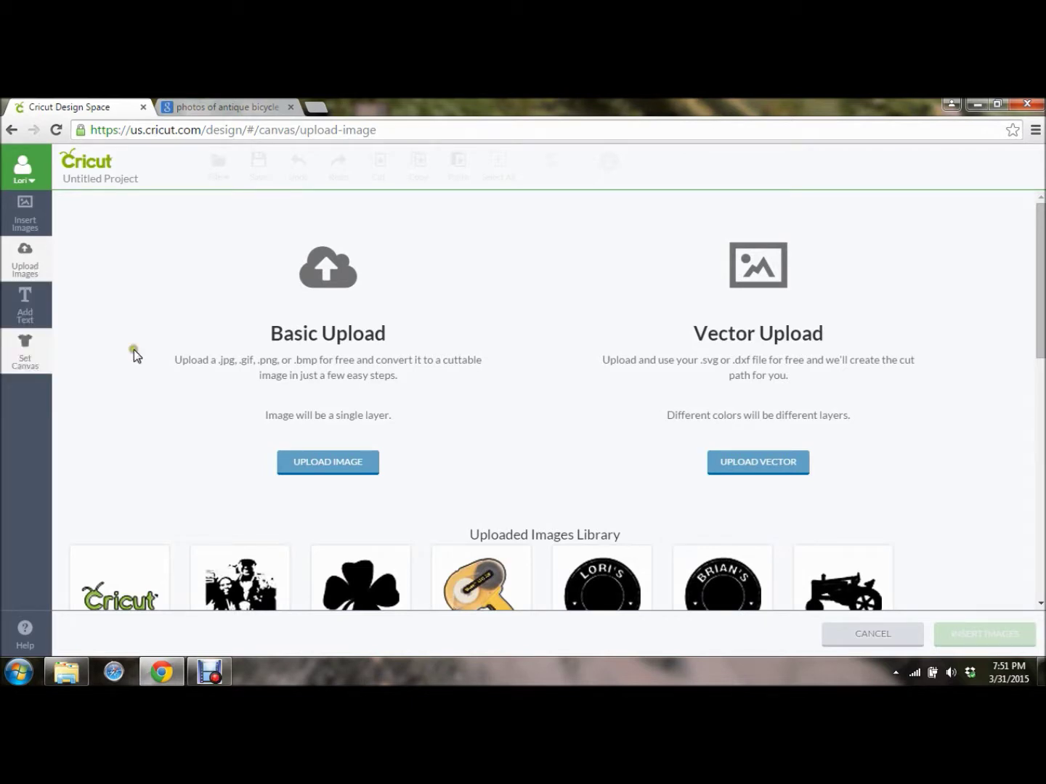
{"action": "left_click", "coordinate": [263, 377]}
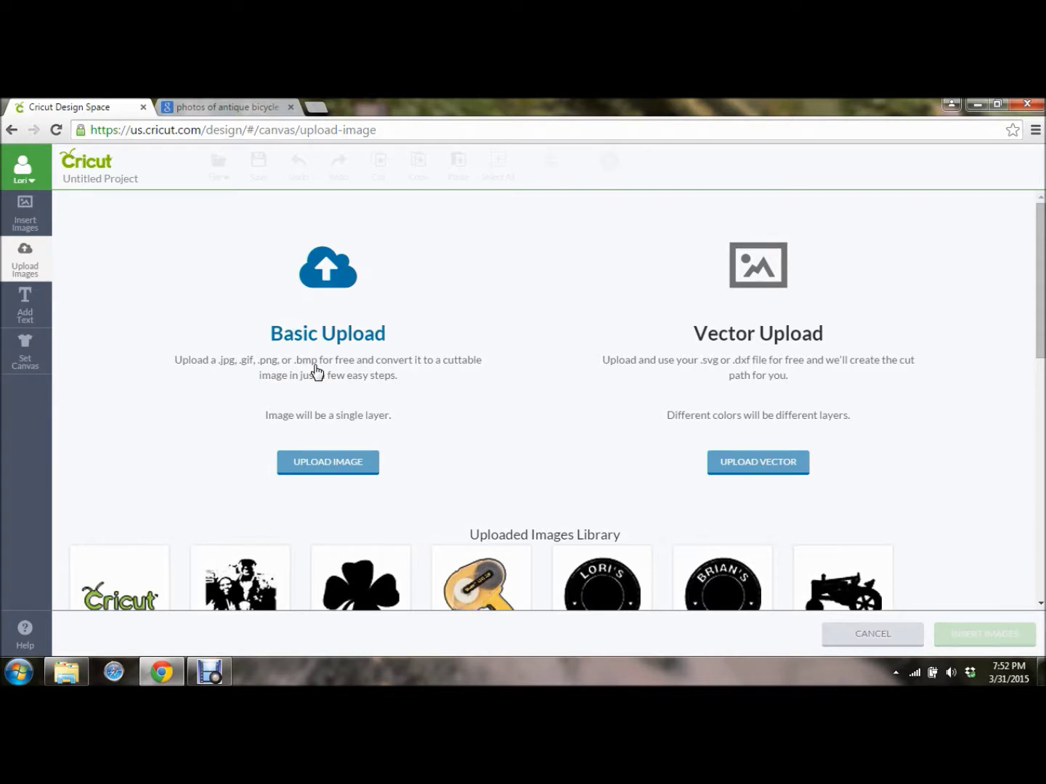
- Check the antique bicycle image results, then start a Basic Upload and browse for a file
{"action": "left_click", "coordinate": [302, 463]}
{"action": "left_click", "coordinate": [229, 108]}
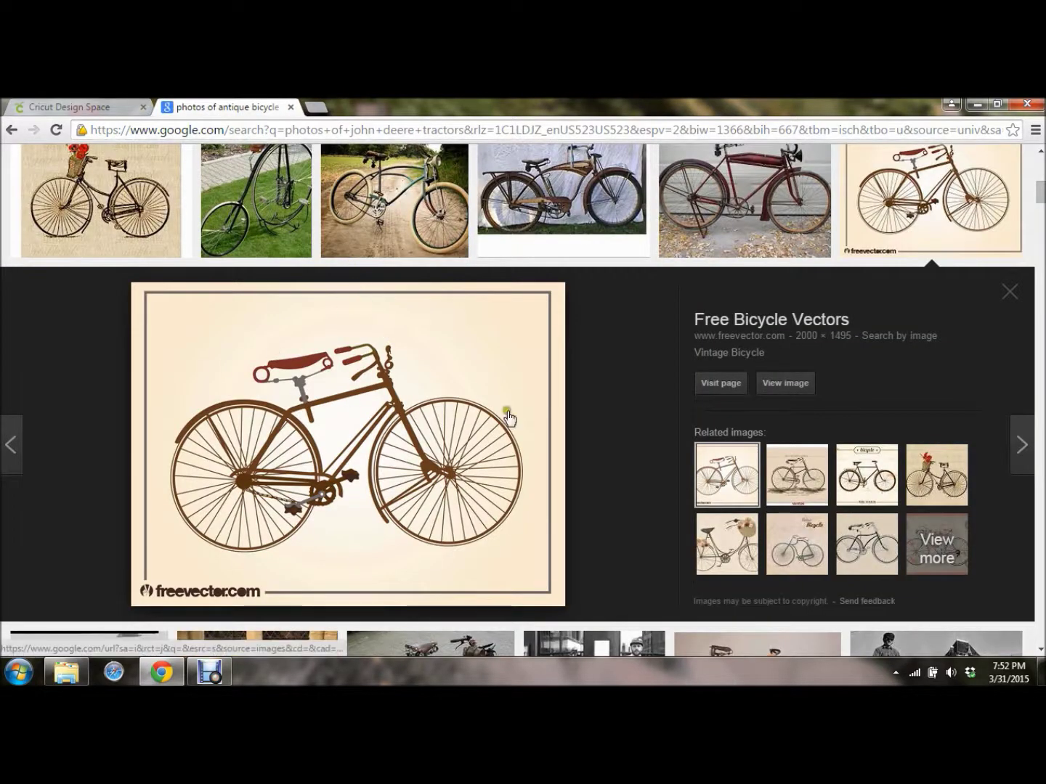
{"action": "left_click", "coordinate": [113, 109]}
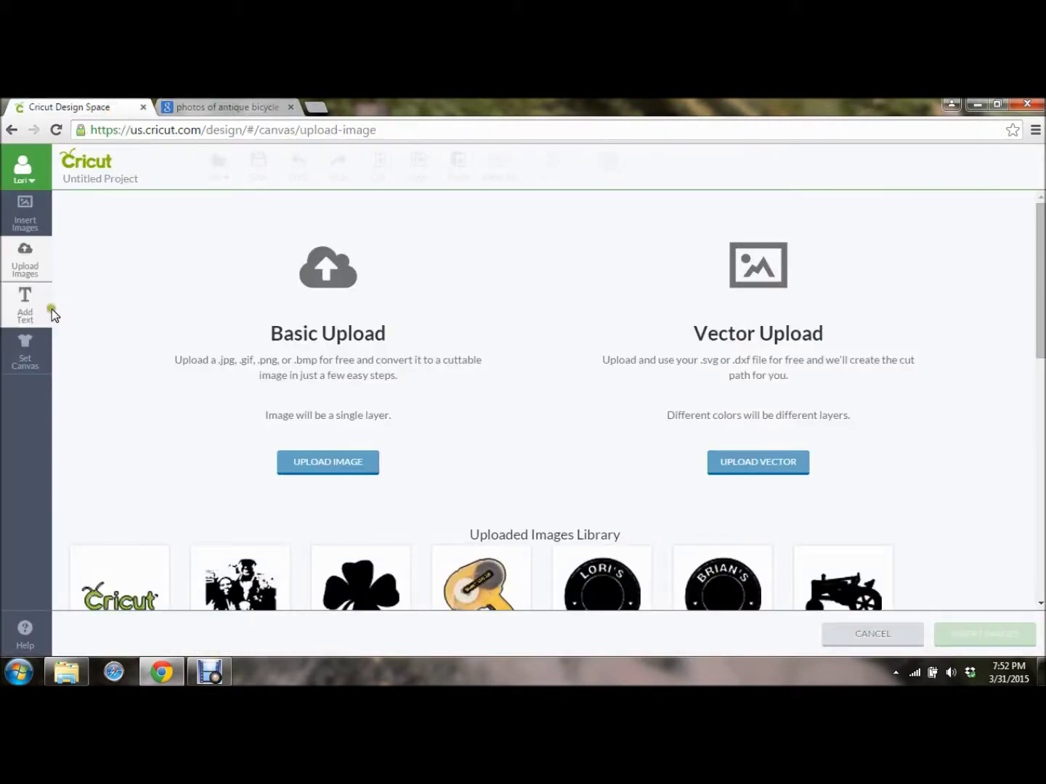
{"action": "left_click", "coordinate": [316, 464]}
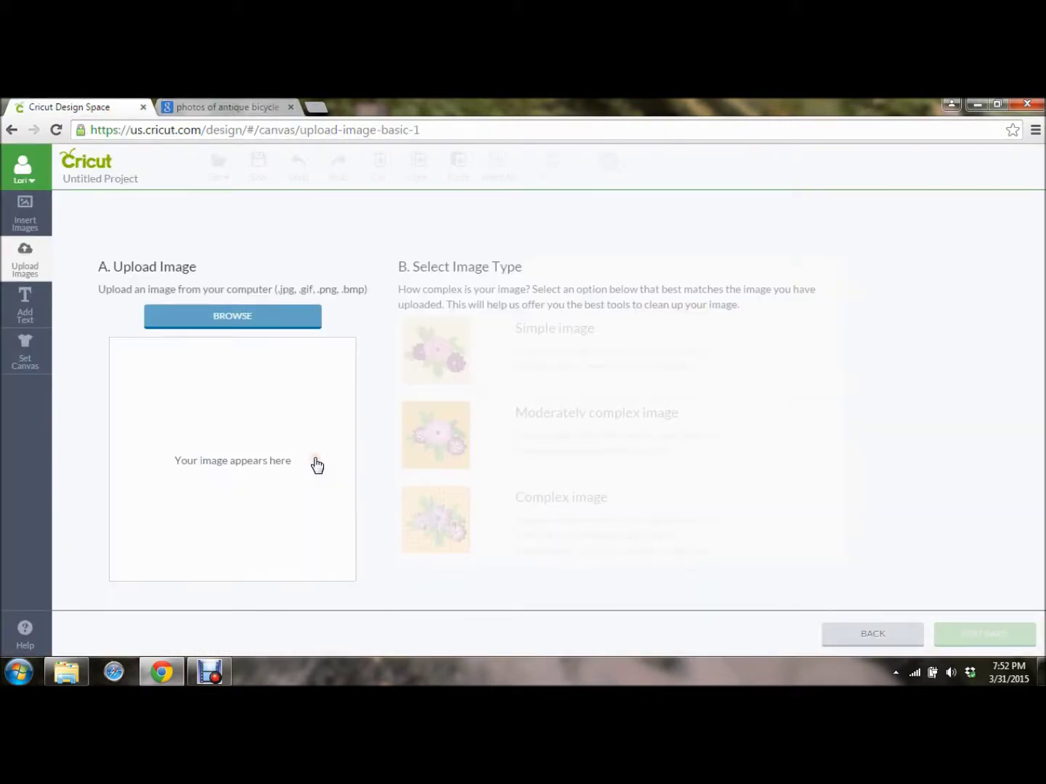
{"action": "left_click", "coordinate": [247, 328]}
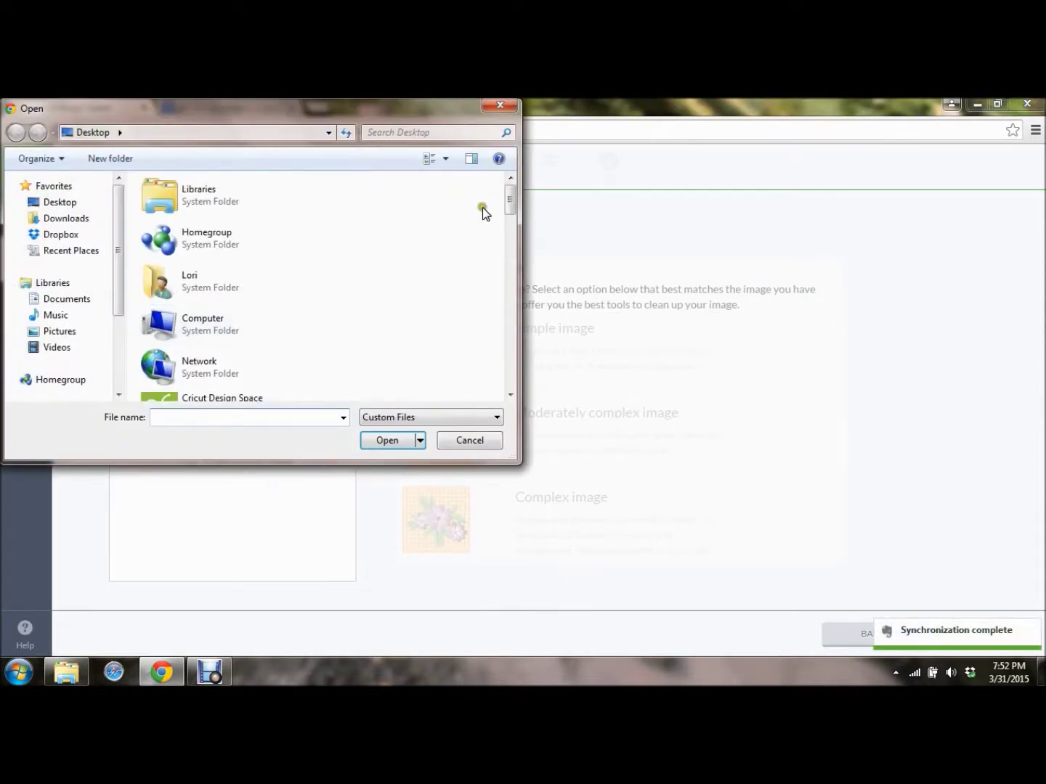
- Open the bike JPEG from the Desktop into the upload preview
{"action": "left_click", "coordinate": [65, 206]}
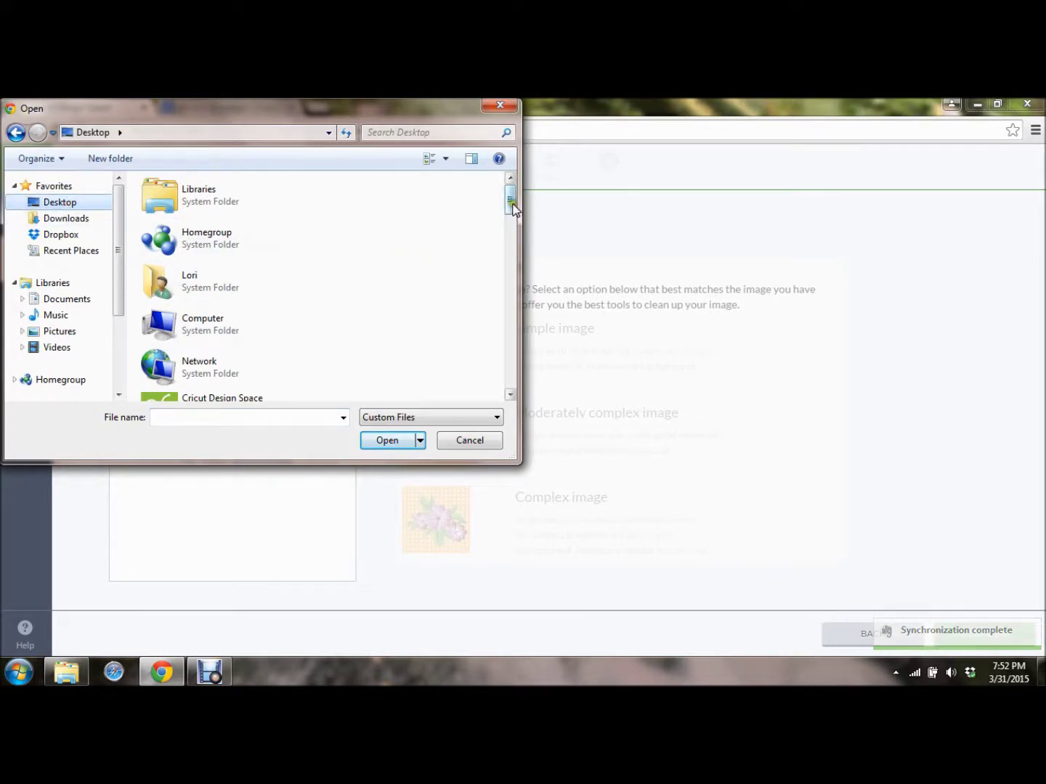
{"action": "left_click_drag", "start_coordinate": [511, 205], "coordinate": [519, 295]}
{"action": "left_click", "coordinate": [213, 255]}
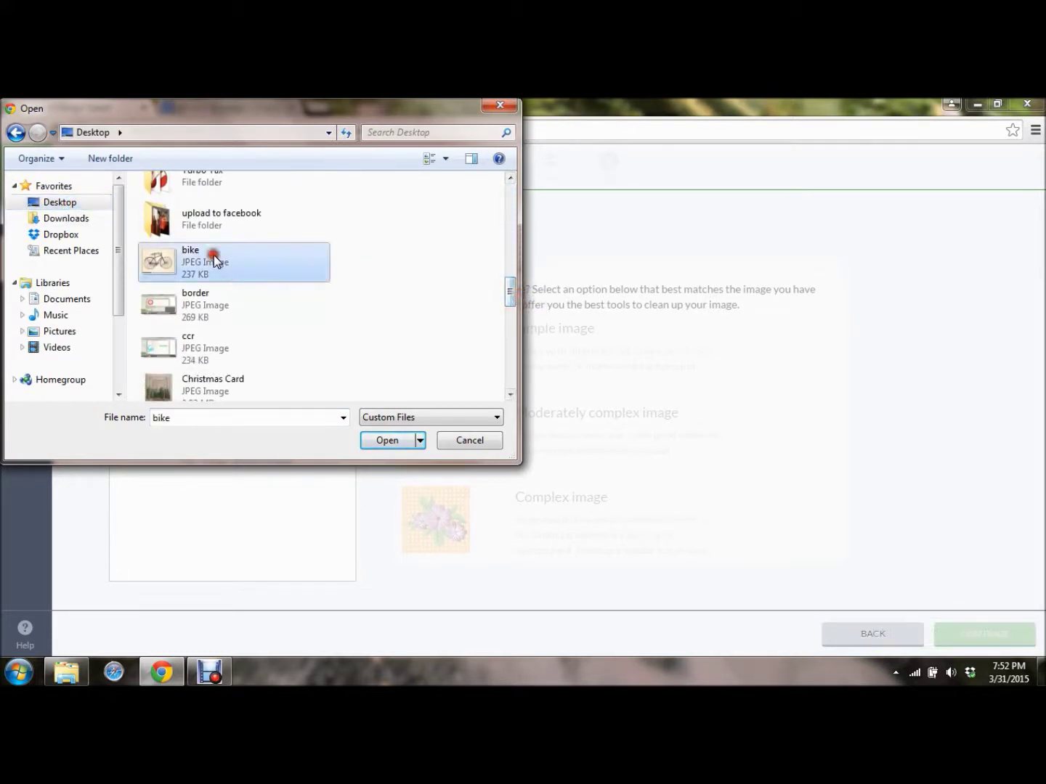
{"action": "left_click", "coordinate": [391, 443]}
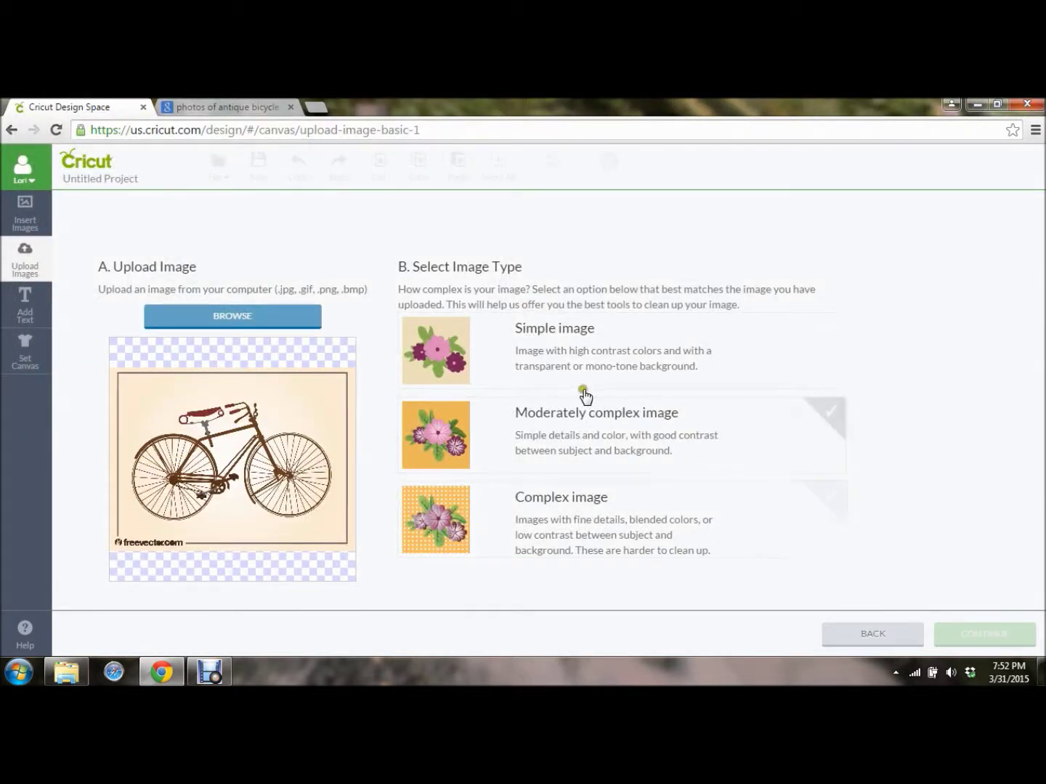
- Set the bike image type to Moderately complex and continue to Select & Erase
{"action": "left_click", "coordinate": [589, 366]}
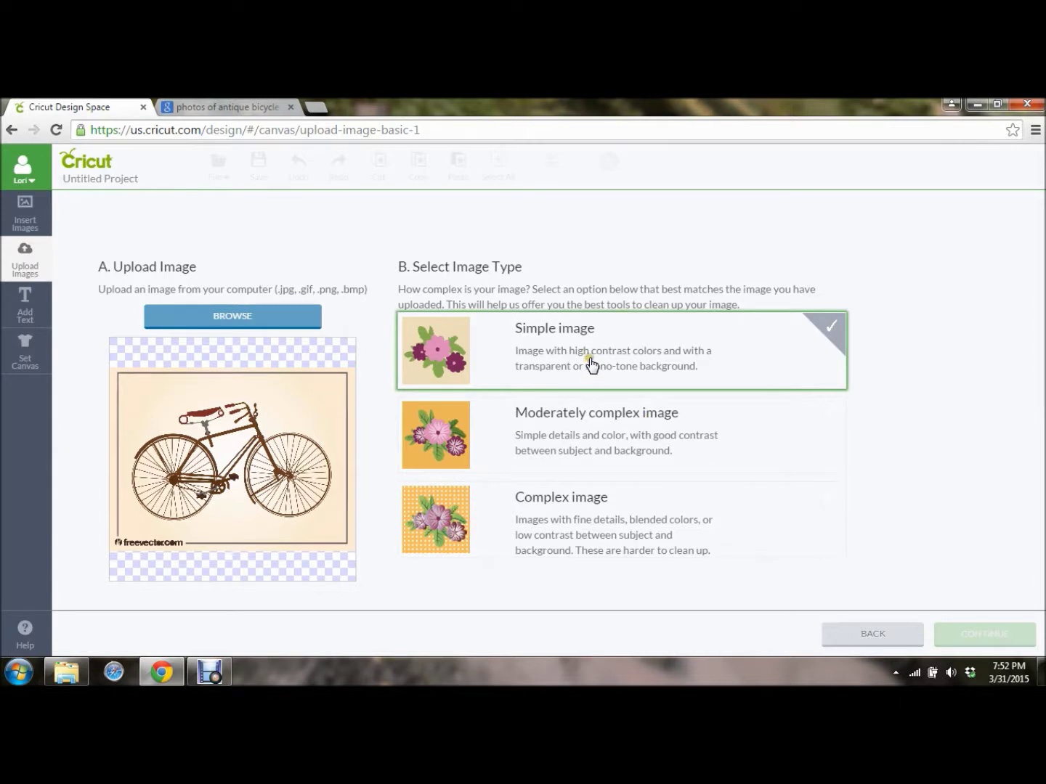
{"action": "left_click", "coordinate": [678, 422]}
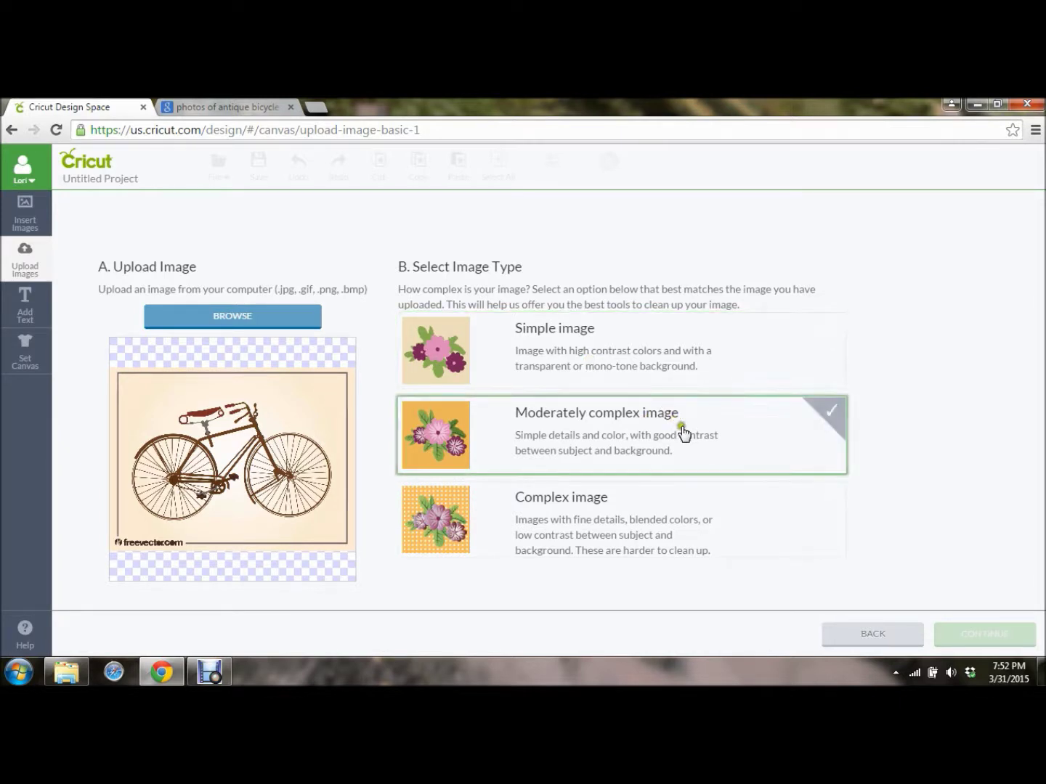
{"action": "left_click", "coordinate": [592, 374]}
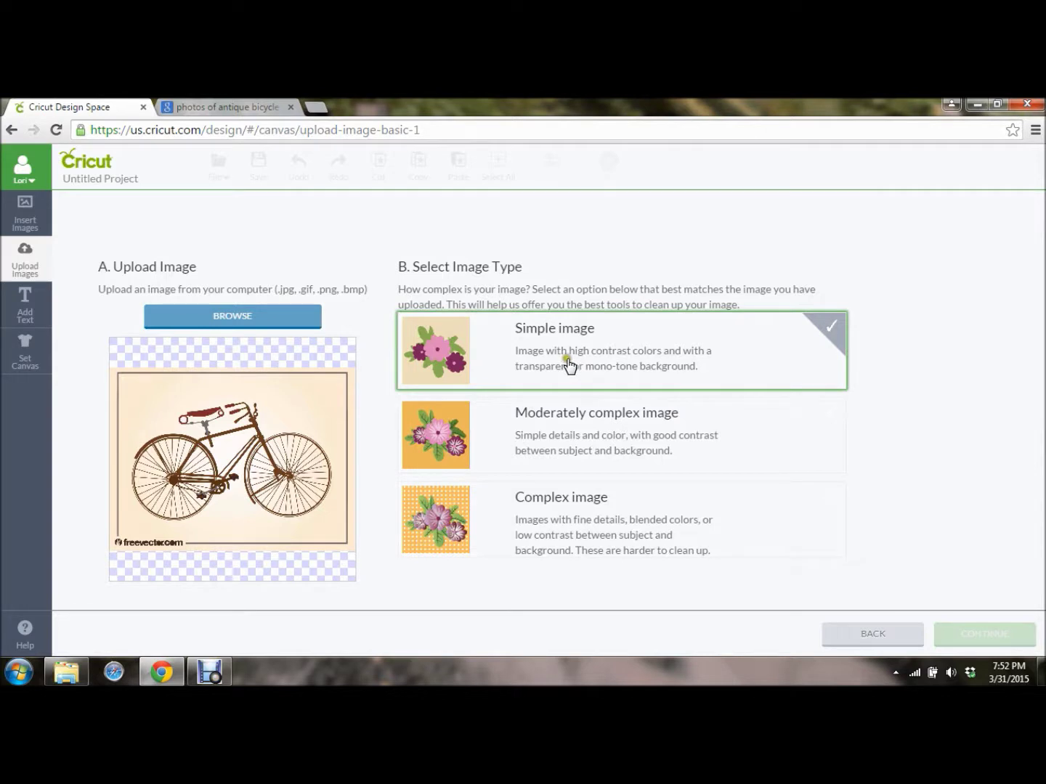
{"action": "left_click", "coordinate": [679, 366]}
{"action": "left_click", "coordinate": [594, 439]}
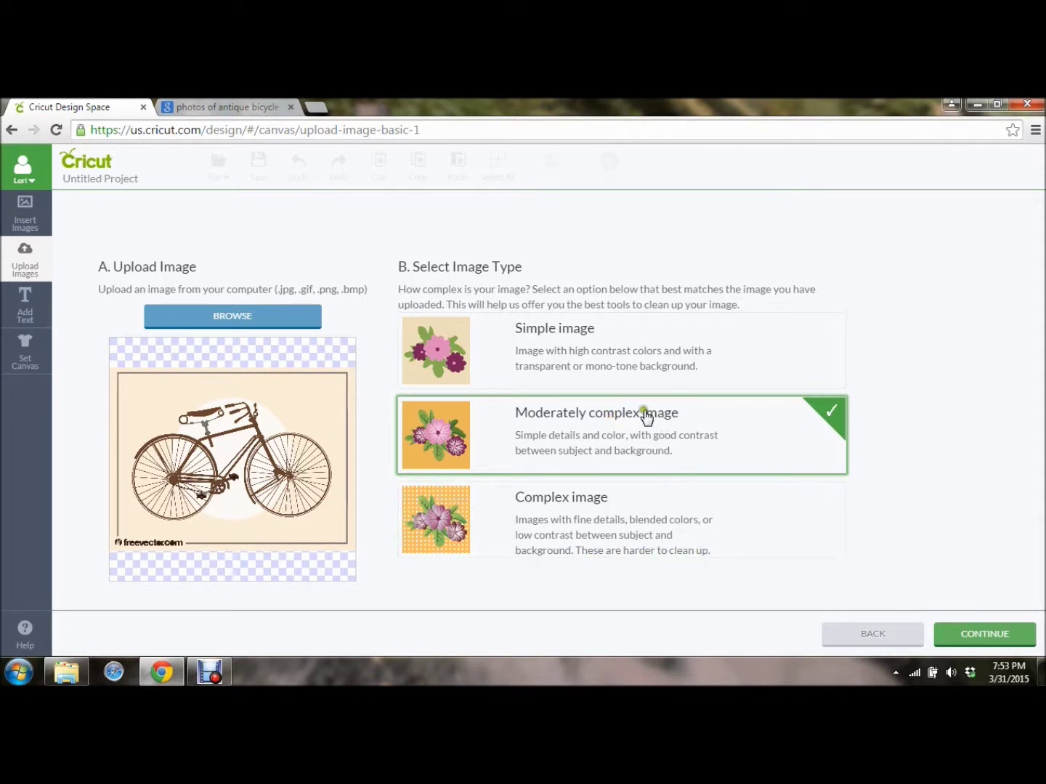
{"action": "left_click", "coordinate": [977, 638]}
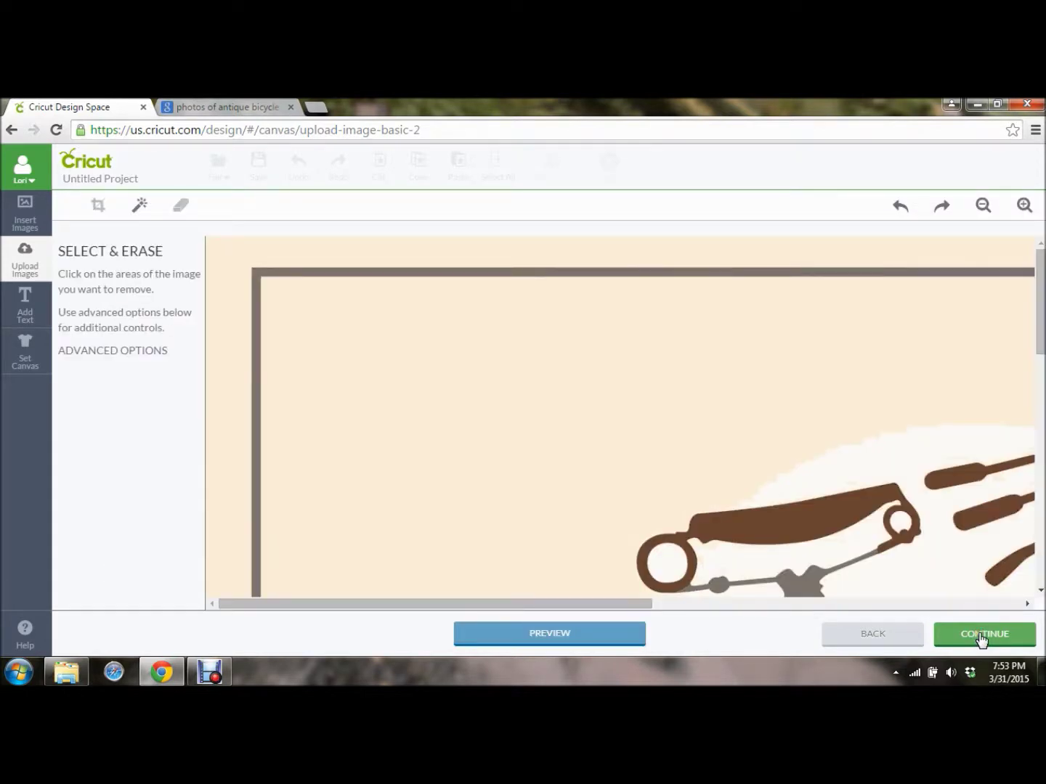
- Zoom out until the whole antique bicycle picture is in view
{"action": "left_click", "coordinate": [982, 207]}
{"action": "left_click", "coordinate": [982, 206]}
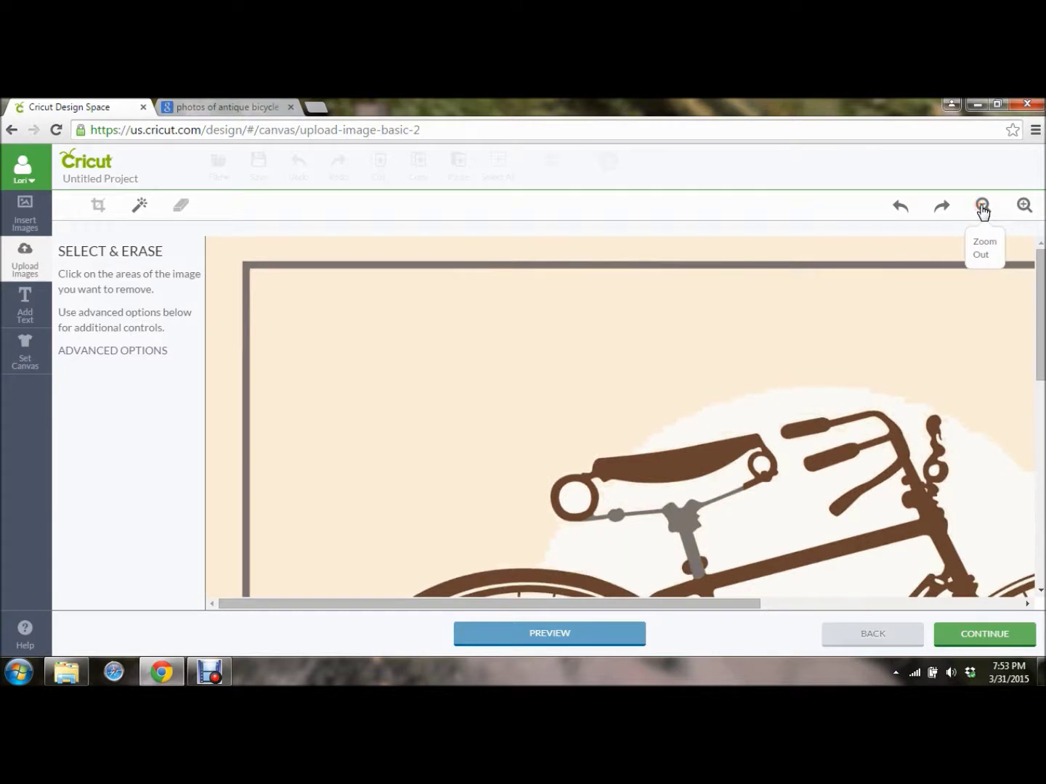
{"action": "left_click", "coordinate": [982, 207]}
{"action": "left_click", "coordinate": [982, 206]}
{"action": "left_click", "coordinate": [982, 206]}
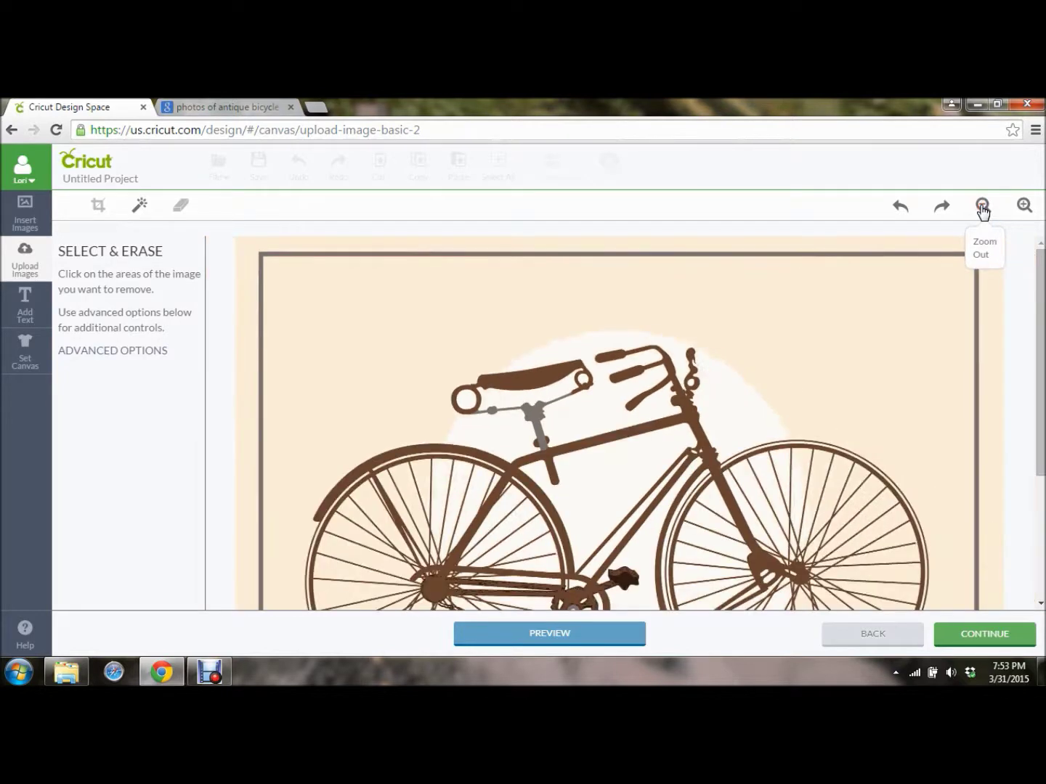
{"action": "left_click", "coordinate": [982, 206]}
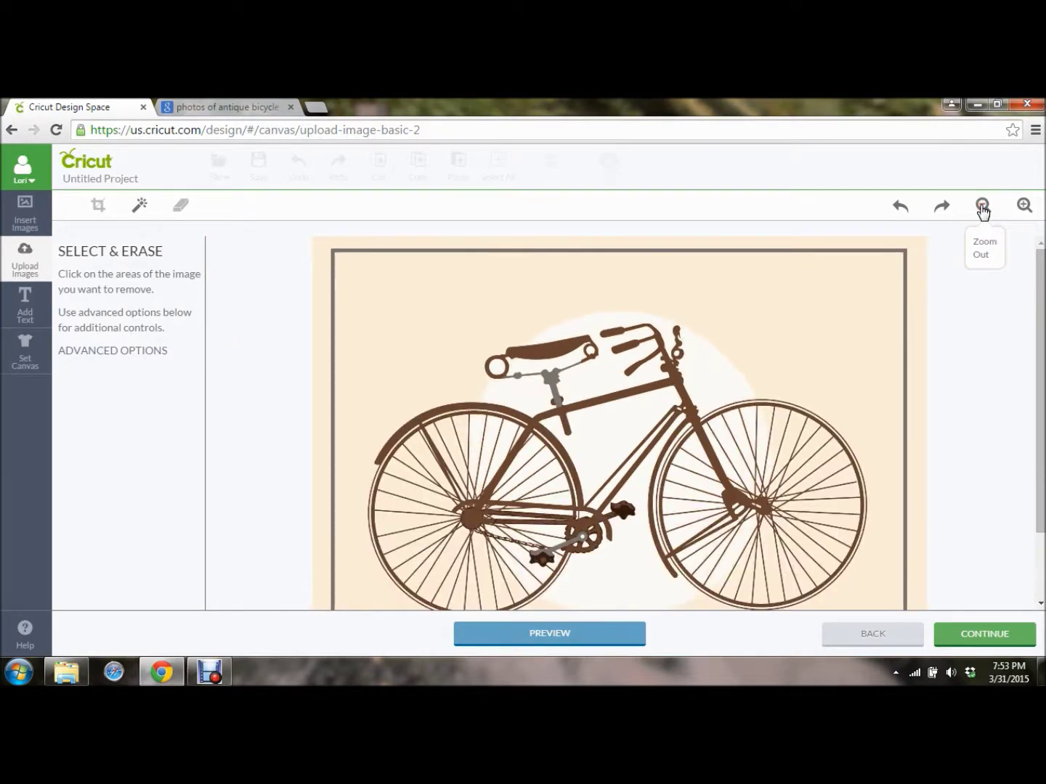
{"action": "scroll", "coordinate": [1043, 273], "scroll_direction": "down", "scroll_amount": 1}
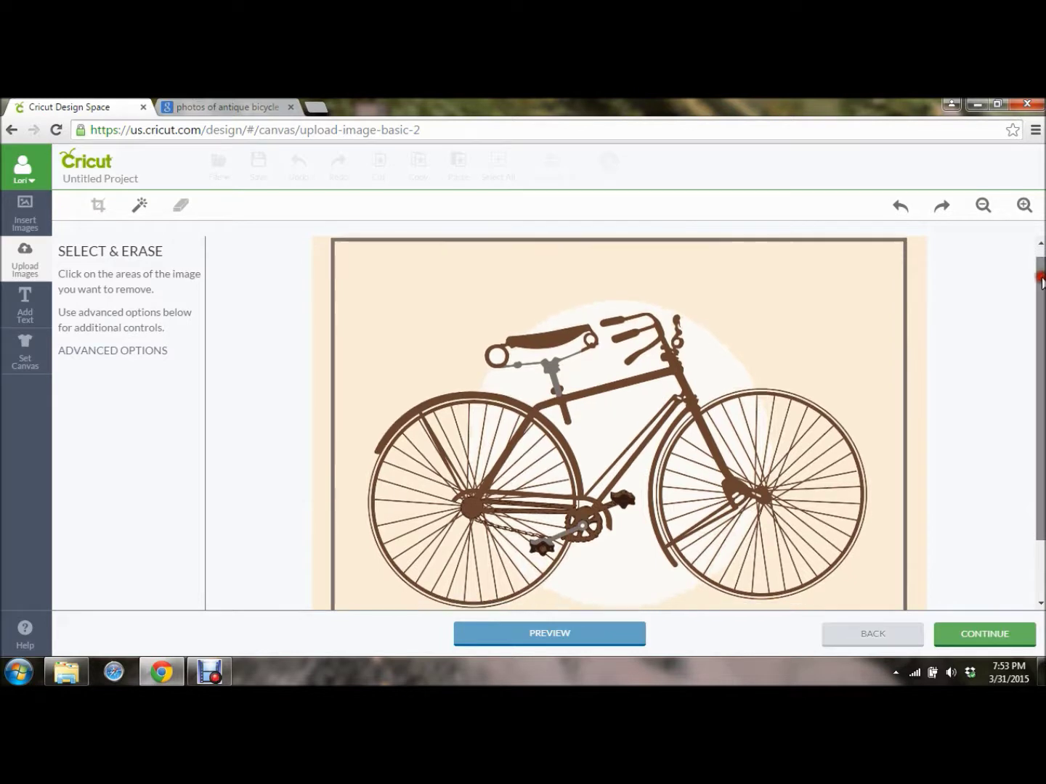
{"action": "scroll", "coordinate": [1043, 272], "scroll_direction": "up", "scroll_amount": 1}
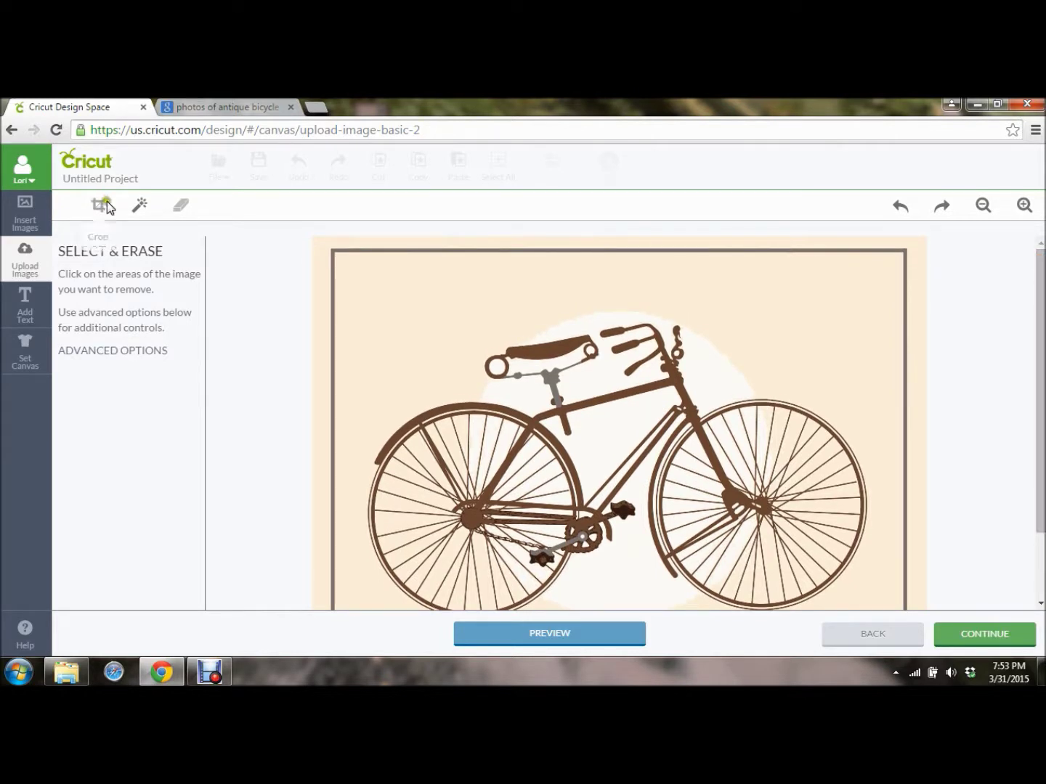
- Switch to Select & Erase and remove the outer beige background
{"action": "left_click", "coordinate": [136, 210]}
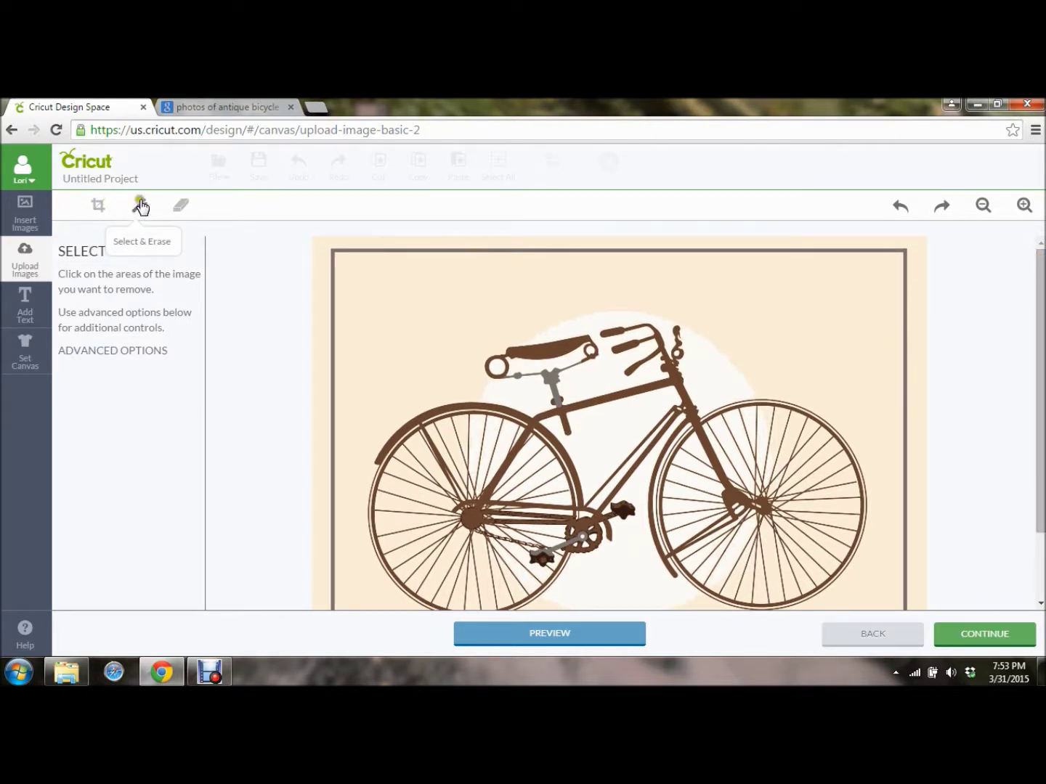
{"action": "left_click", "coordinate": [139, 205]}
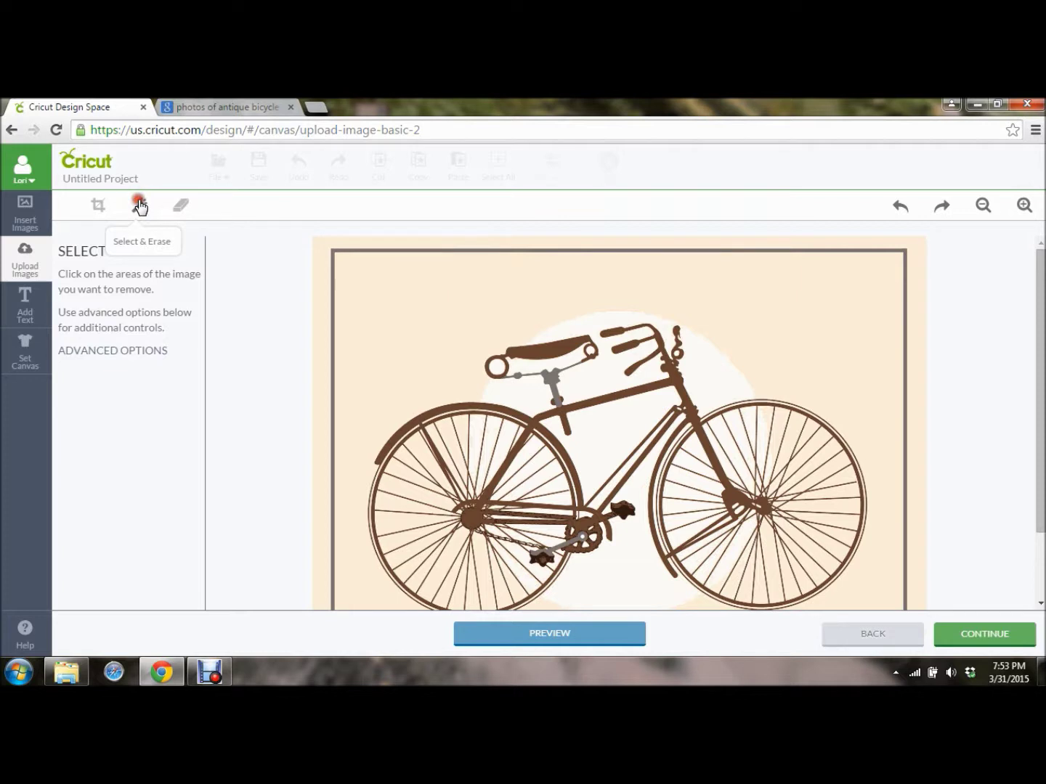
{"action": "left_click", "coordinate": [369, 285]}
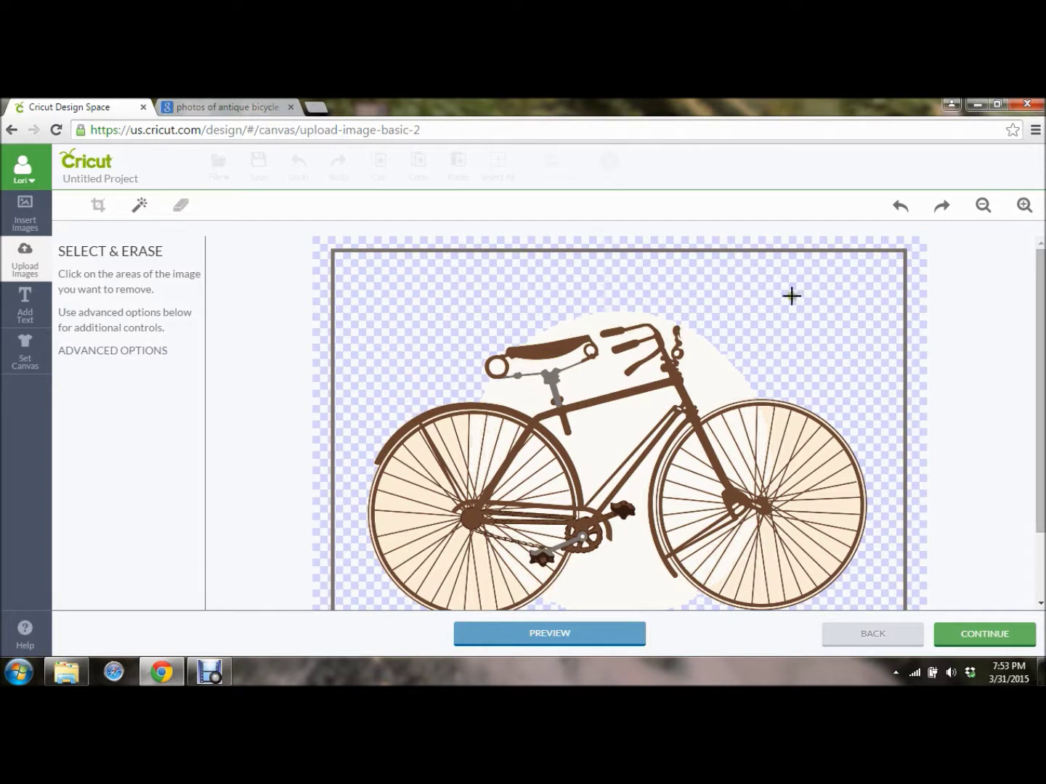
- Erase the dark frame border and the leftover left border line
{"action": "left_click", "coordinate": [781, 251]}
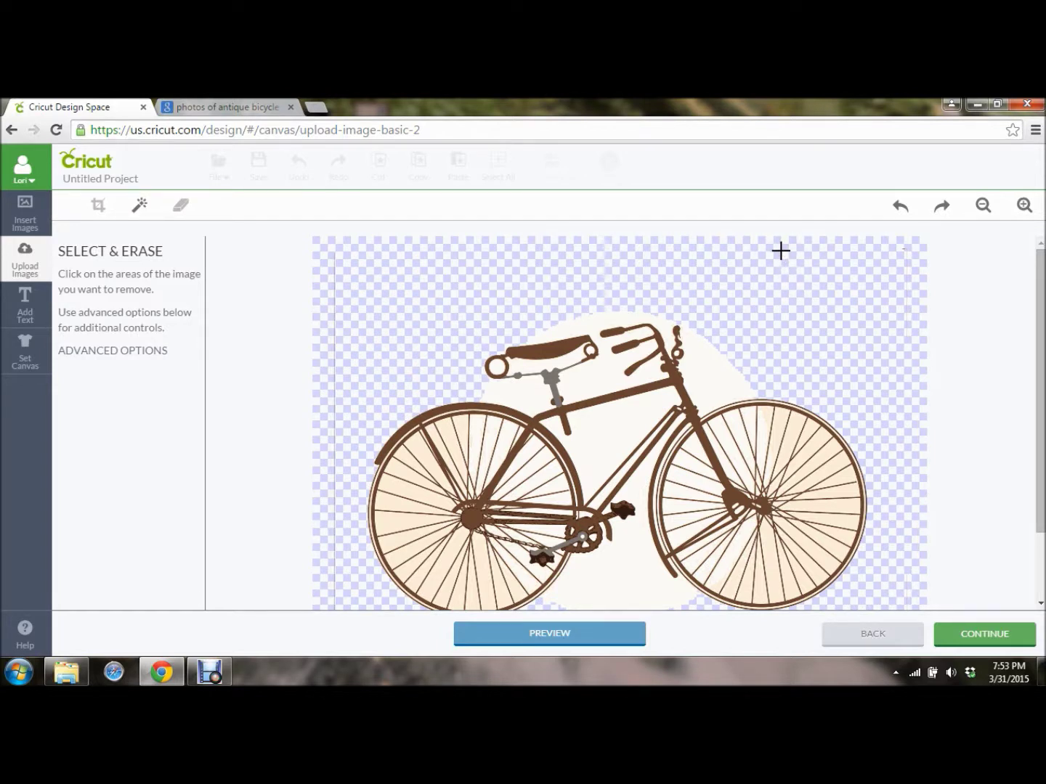
{"action": "left_click", "coordinate": [334, 327]}
{"action": "left_click", "coordinate": [334, 331]}
{"action": "left_click", "coordinate": [333, 339]}
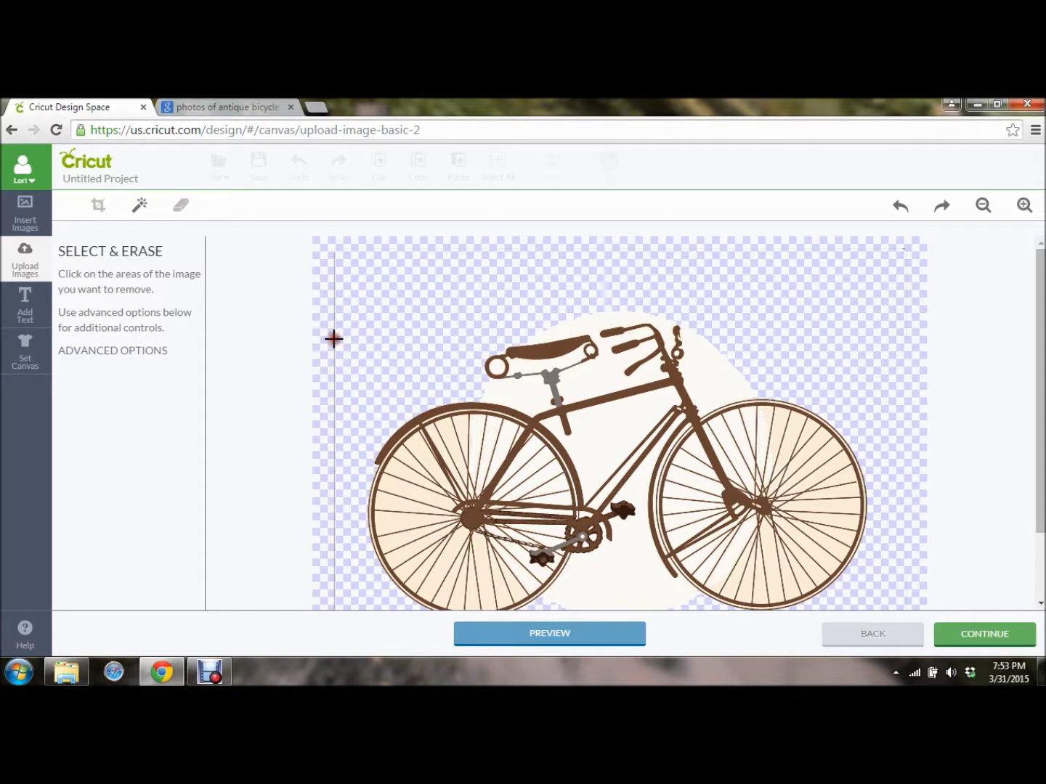
- Erase the white patches around the saddle, handlebar stem and inside the frame triangle
{"action": "left_click", "coordinate": [497, 366]}
{"action": "left_click", "coordinate": [528, 369]}
{"action": "left_click", "coordinate": [590, 350]}
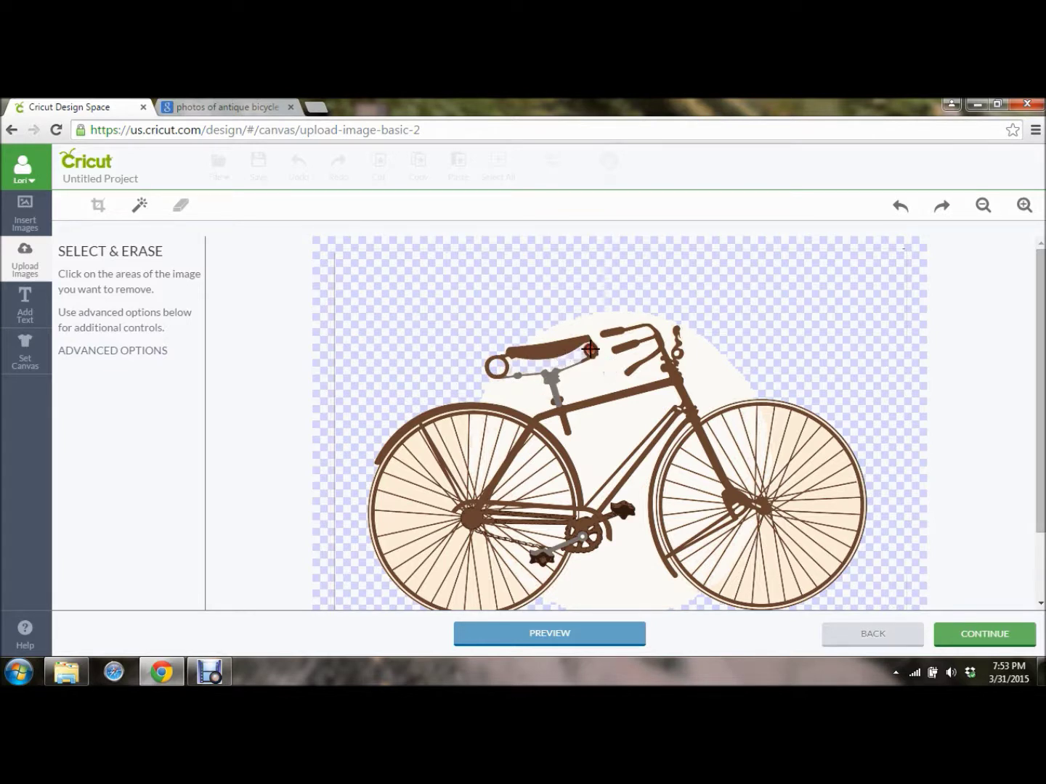
{"action": "left_click", "coordinate": [593, 322]}
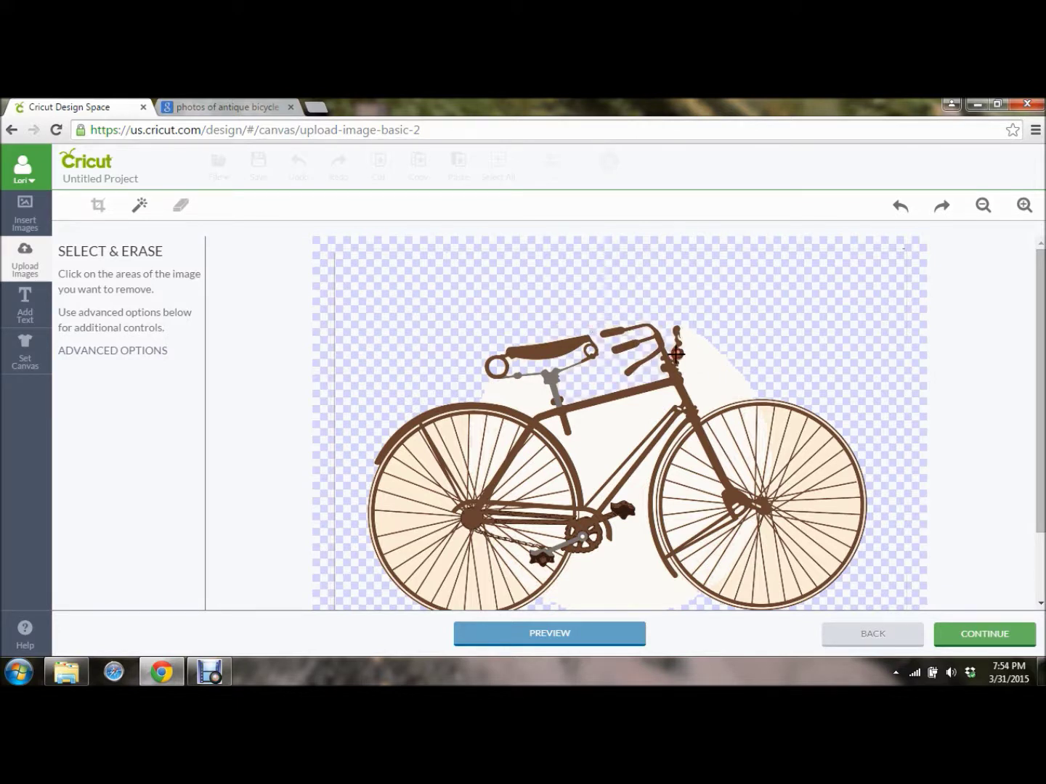
{"action": "left_click", "coordinate": [692, 363]}
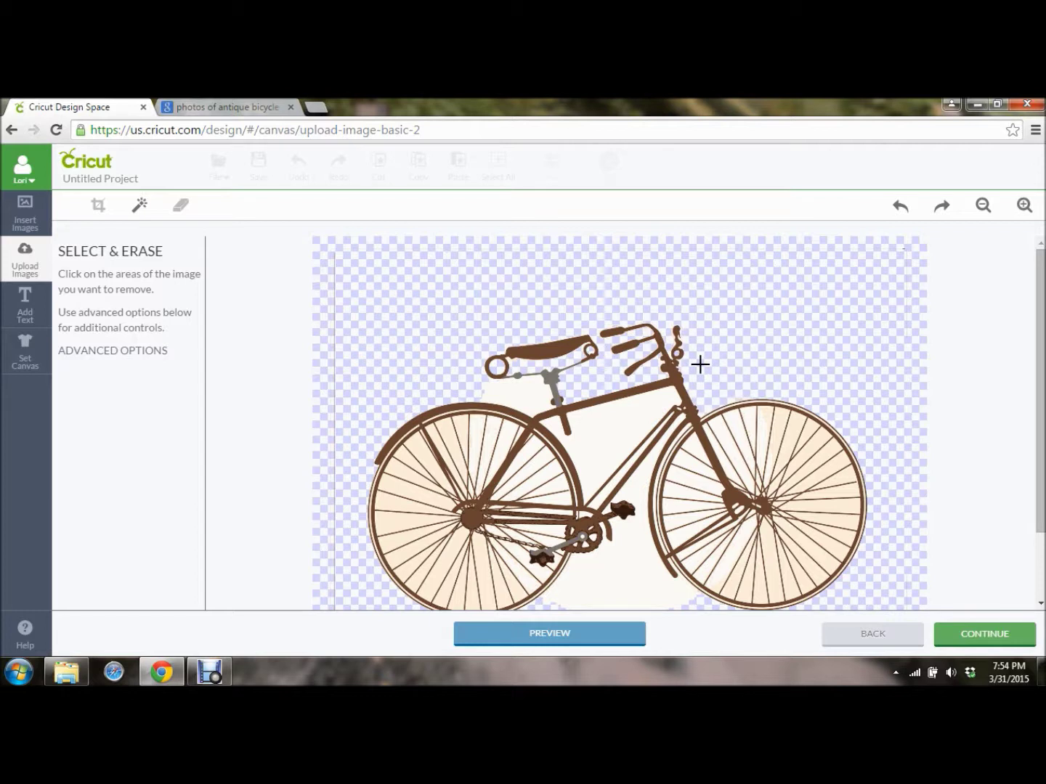
{"action": "left_click", "coordinate": [621, 420]}
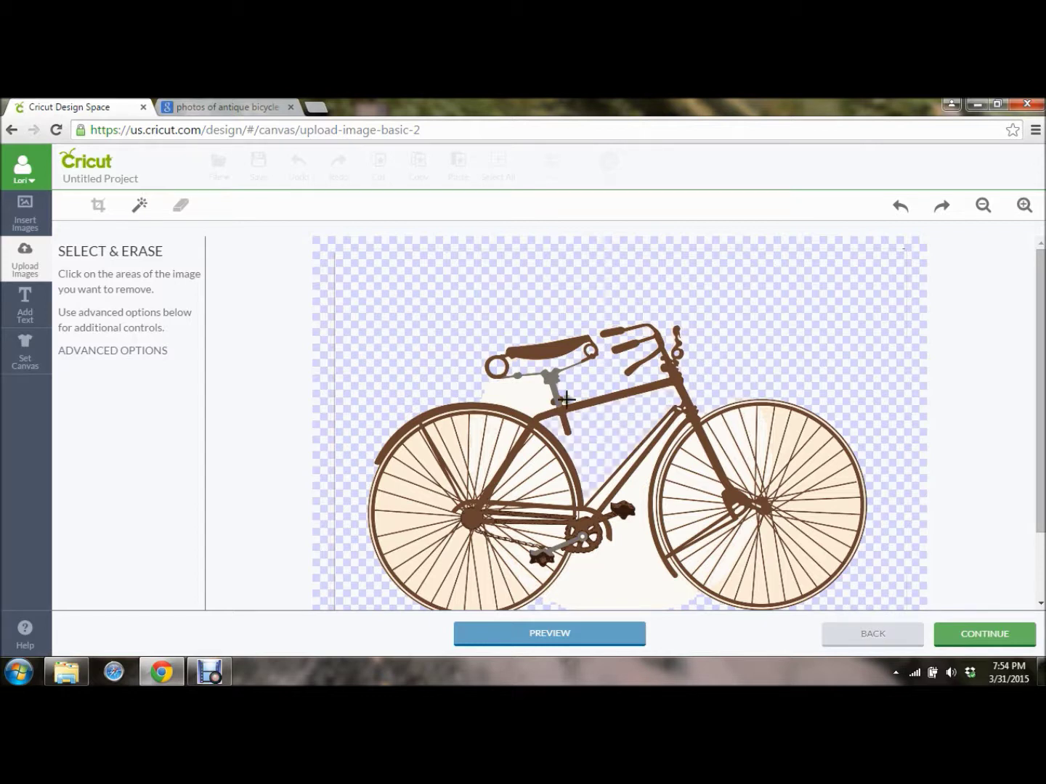
{"action": "left_click", "coordinate": [522, 393]}
- Clear the cream gaps between the rear wheel's spokes
{"action": "left_click", "coordinate": [504, 431]}
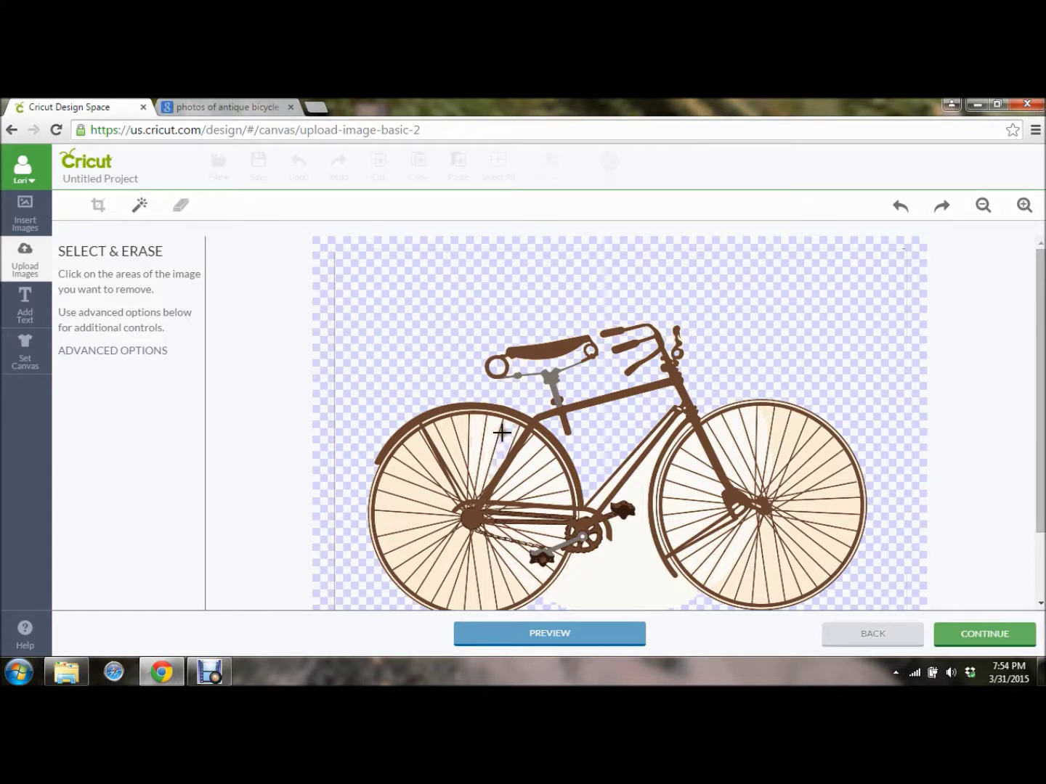
{"action": "left_click", "coordinate": [490, 430]}
{"action": "left_click", "coordinate": [473, 426]}
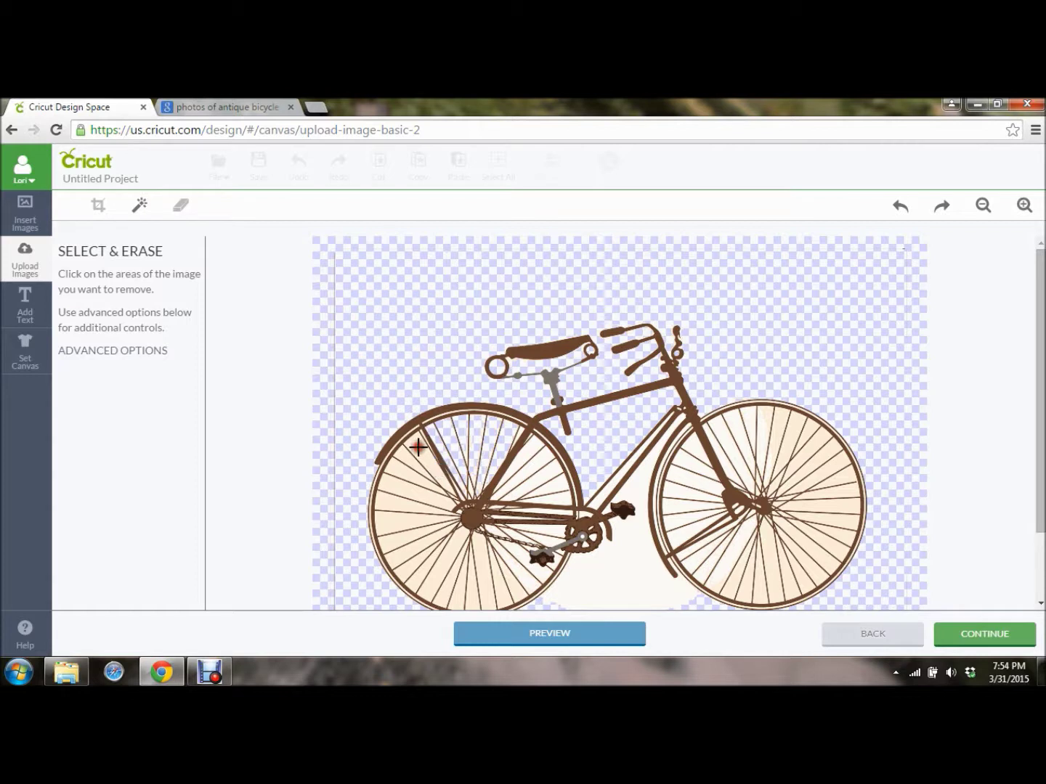
{"action": "left_click", "coordinate": [391, 483]}
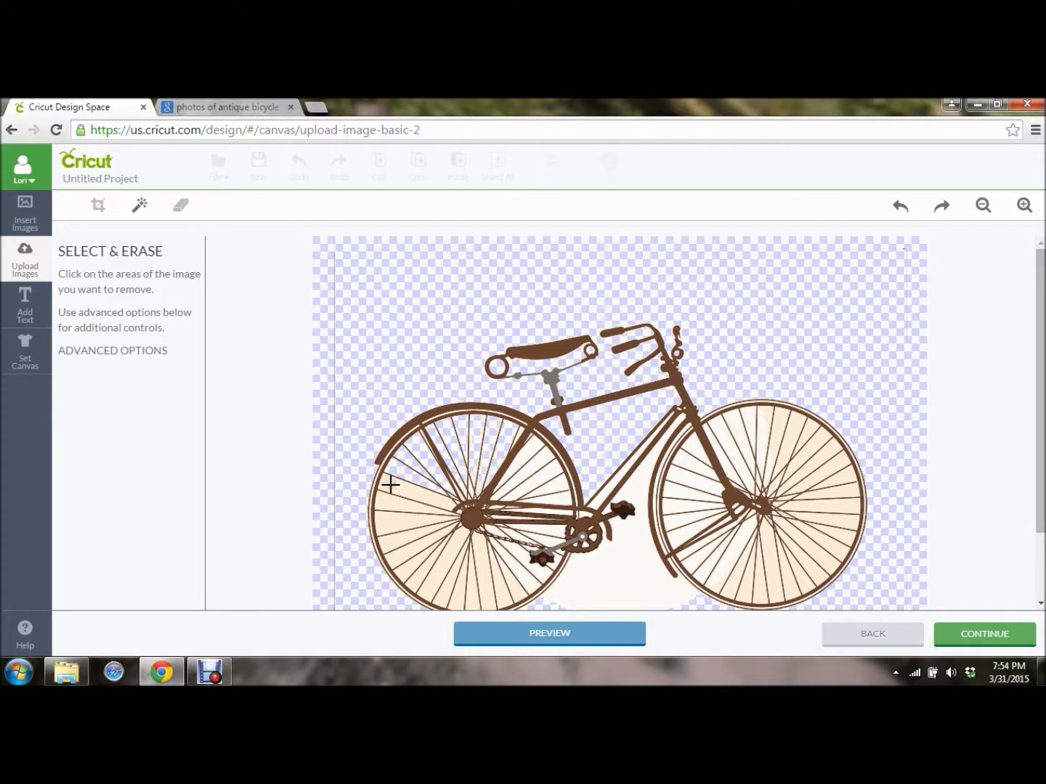
- Erase the remaining rear-wheel spoke gap and the white patch between the wheels
{"action": "left_click", "coordinate": [385, 504]}
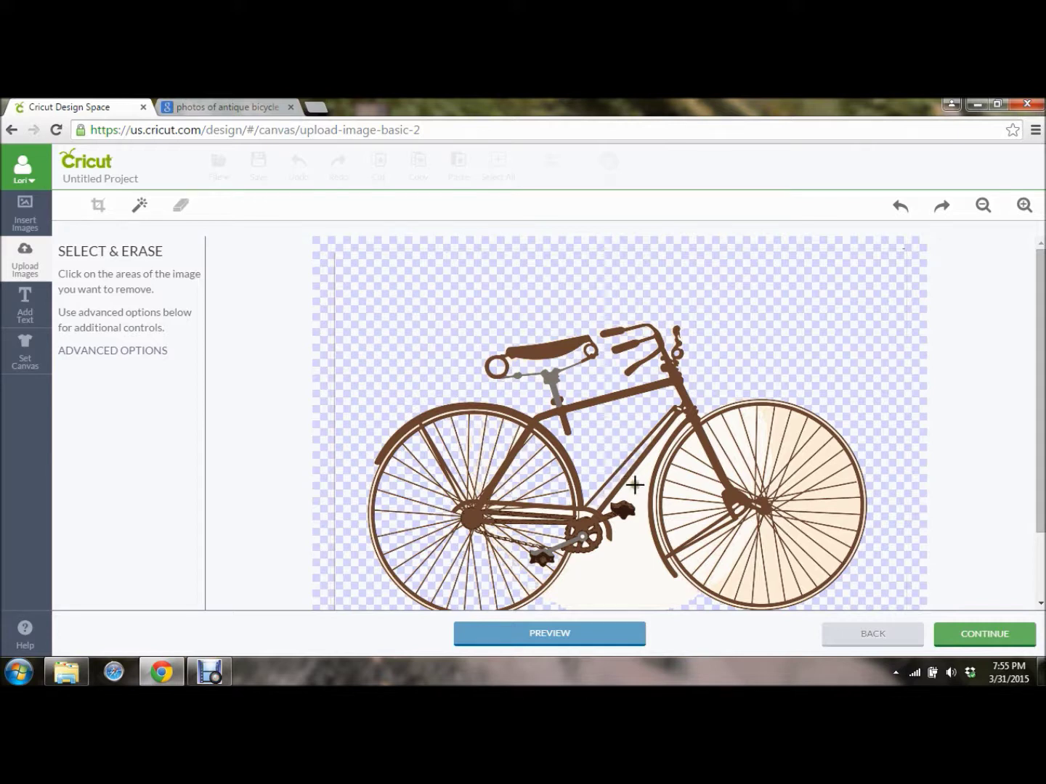
{"action": "left_click", "coordinate": [635, 487]}
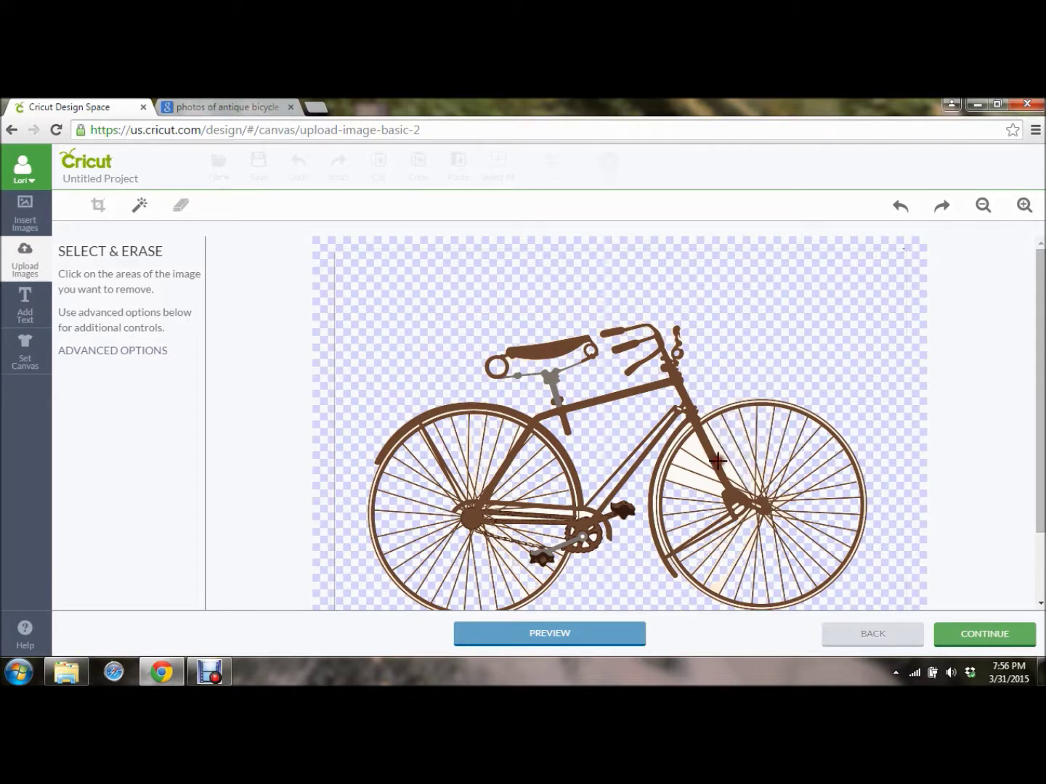
{"action": "left_click", "coordinate": [718, 461]}
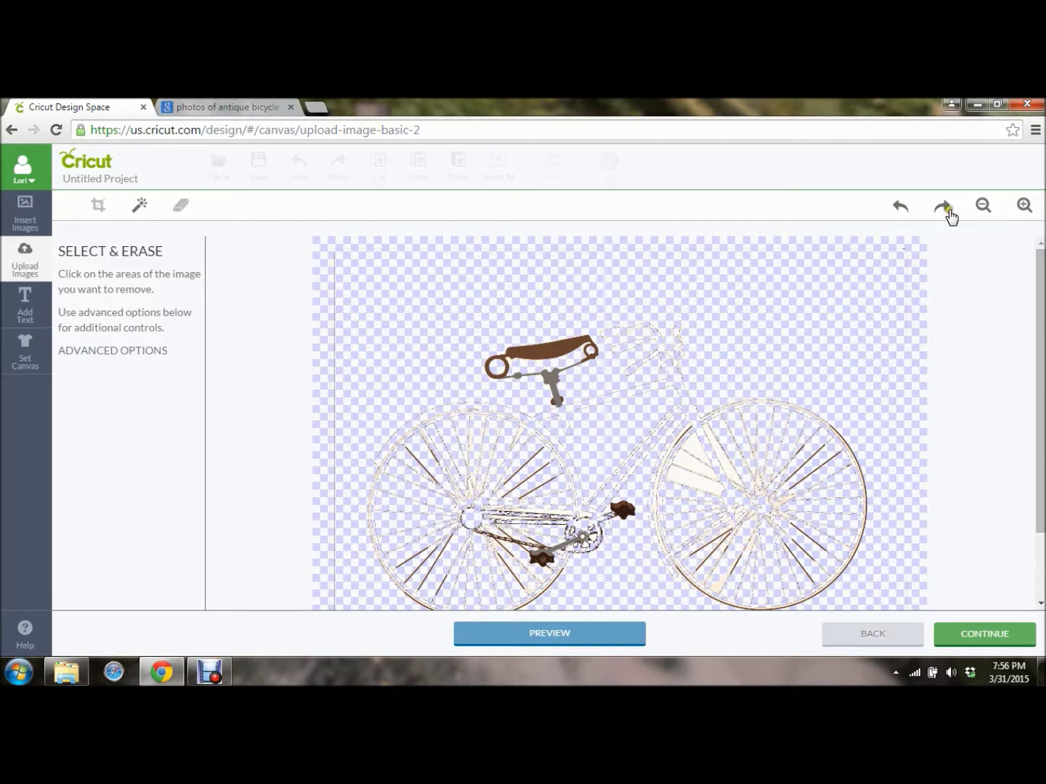
{"action": "left_click", "coordinate": [899, 210]}
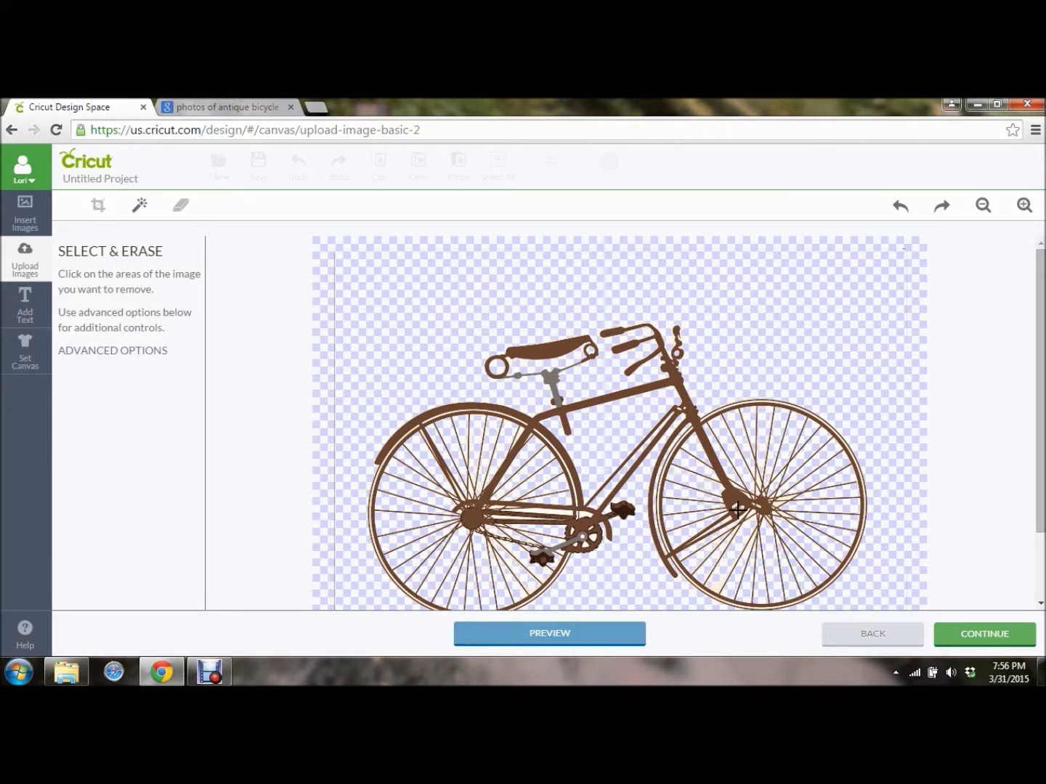
- Zoom in closely and scroll down to the rear wheel and chainring
{"action": "left_click", "coordinate": [1024, 206]}
{"action": "left_click", "coordinate": [1024, 206]}
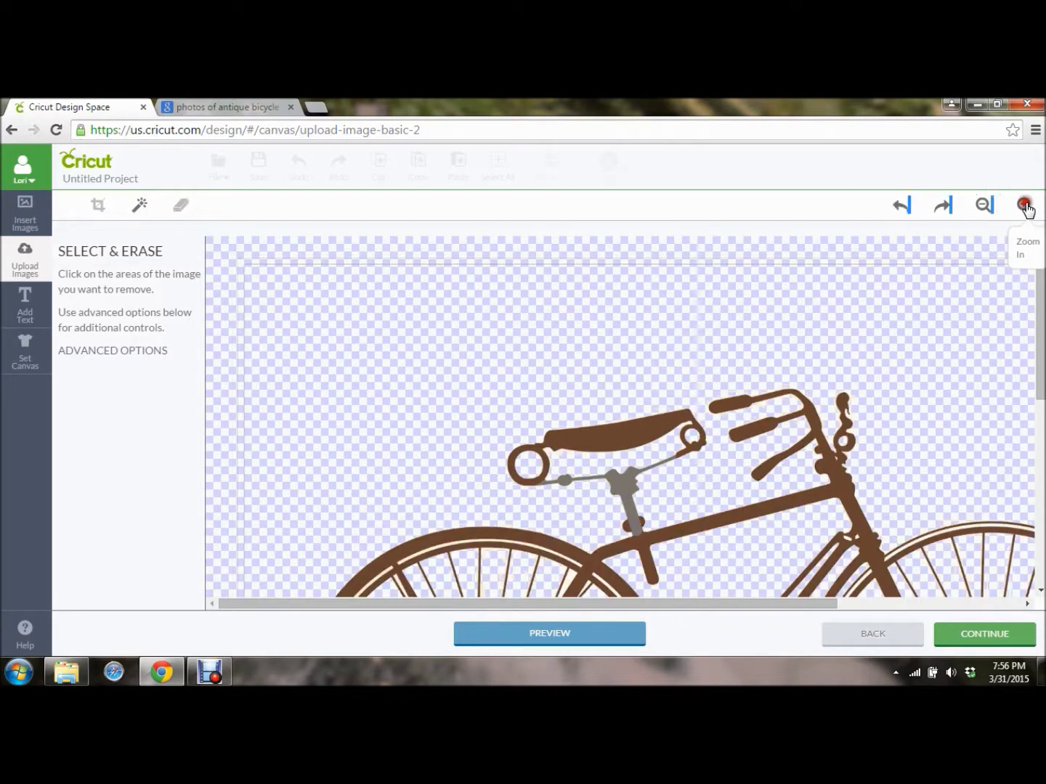
{"action": "left_click", "coordinate": [1024, 206]}
{"action": "left_click_drag", "start_coordinate": [1042, 280], "coordinate": [1042, 392]}
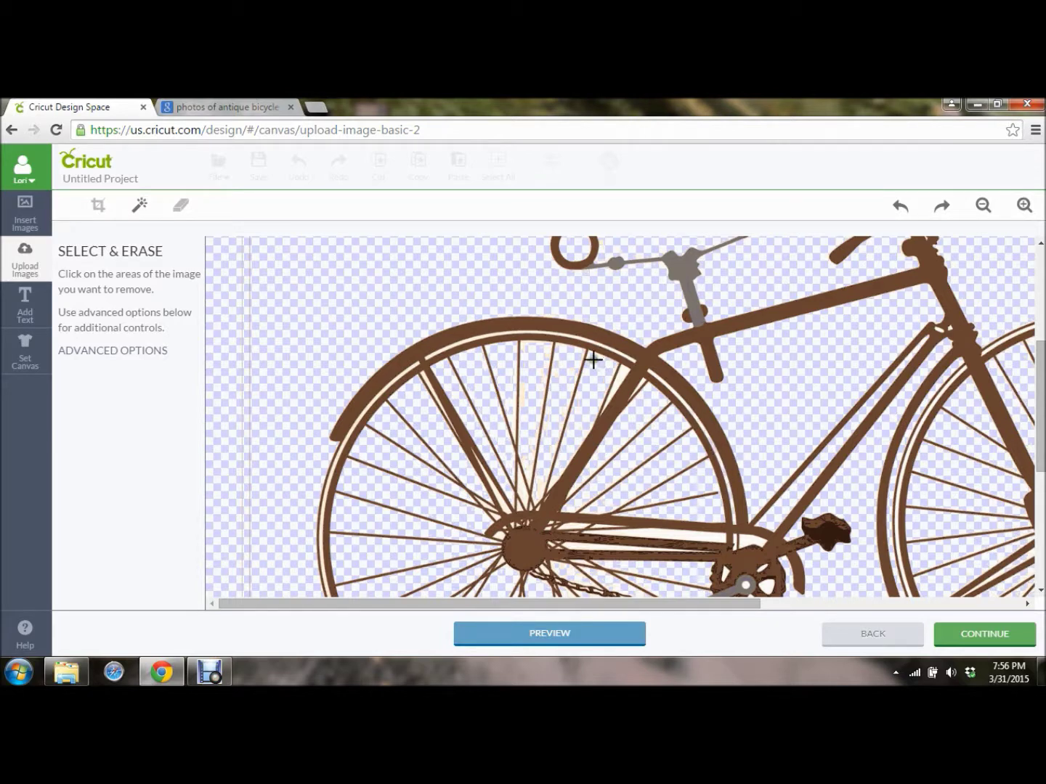
{"action": "left_click", "coordinate": [1024, 205]}
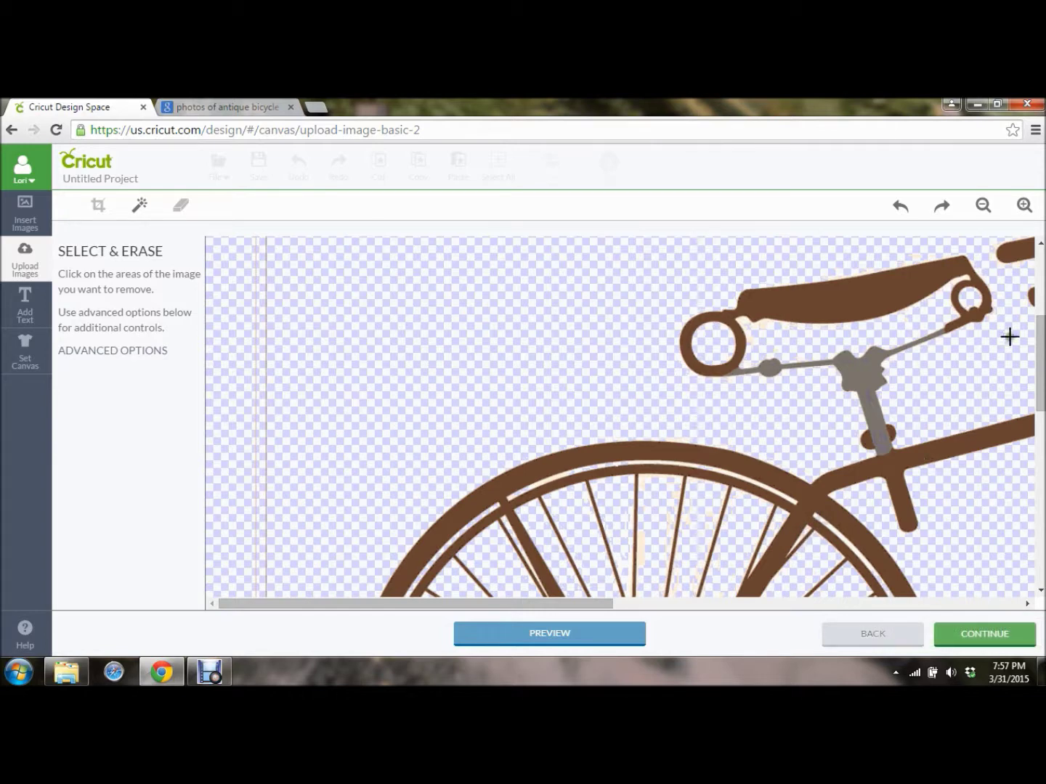
{"action": "left_click_drag", "start_coordinate": [1041, 334], "coordinate": [1041, 406]}
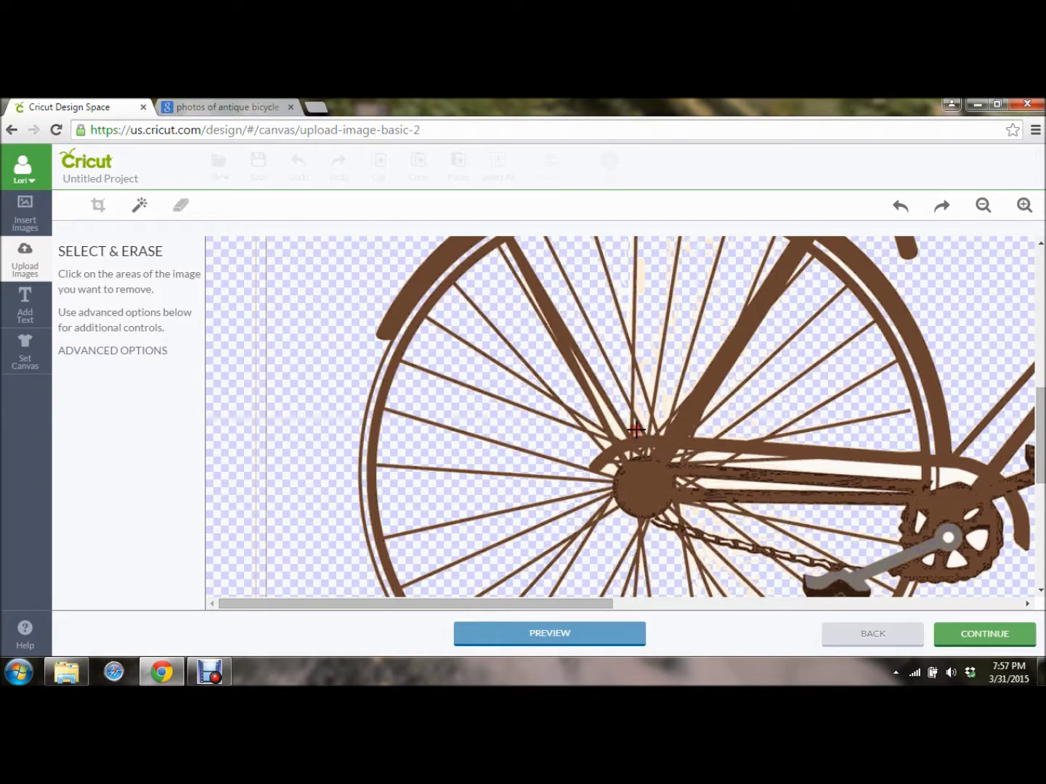
- Erase the leftover cream beside a rear spoke and the white gaps in the chainring
{"action": "left_click", "coordinate": [611, 421]}
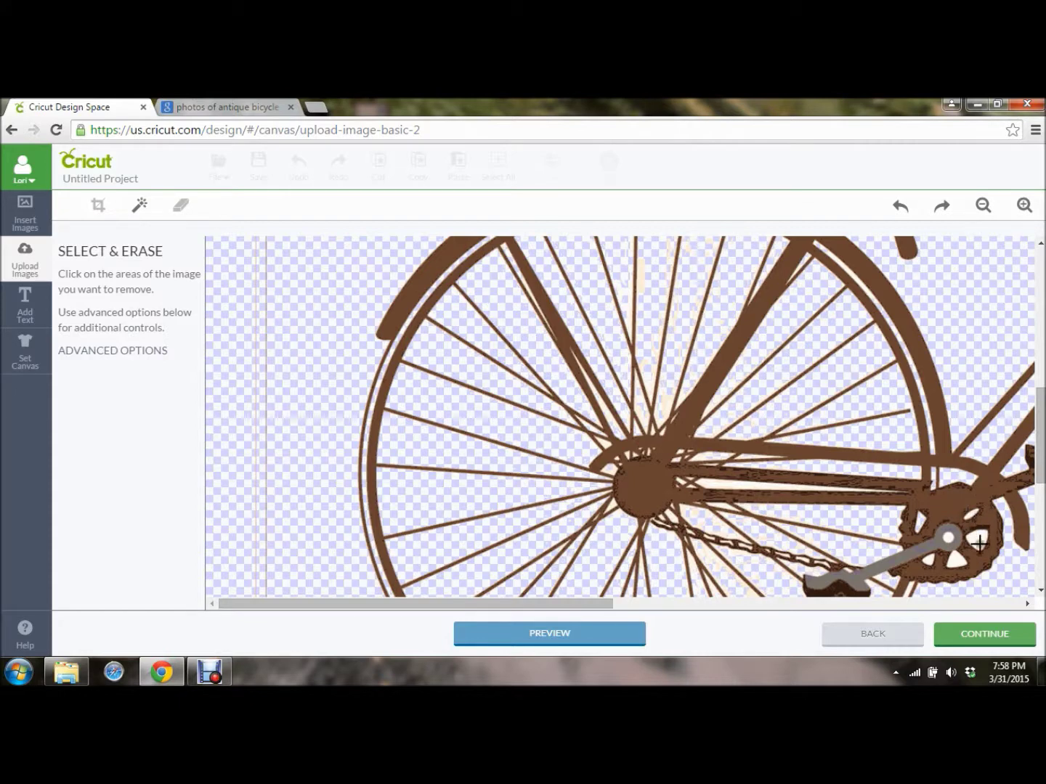
{"action": "left_click", "coordinate": [978, 541]}
{"action": "left_click", "coordinate": [956, 559]}
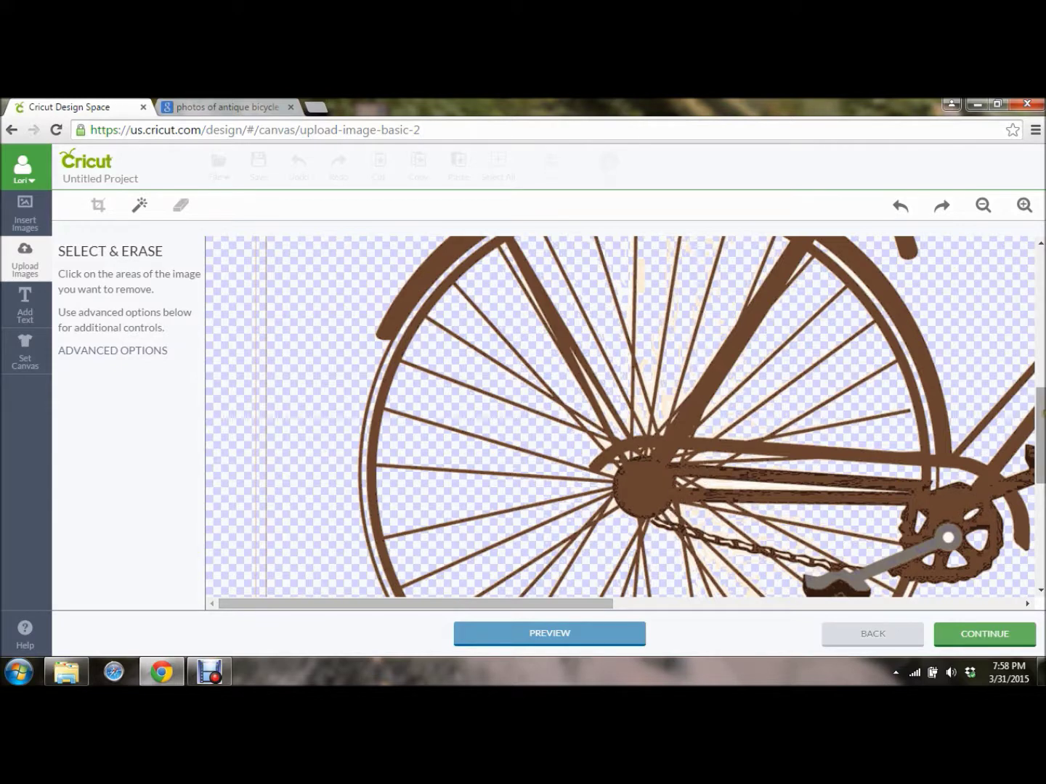
- Erase the cream patch between the front wheel's lower spokes
{"action": "left_click_drag", "start_coordinate": [1040, 411], "coordinate": [1042, 479]}
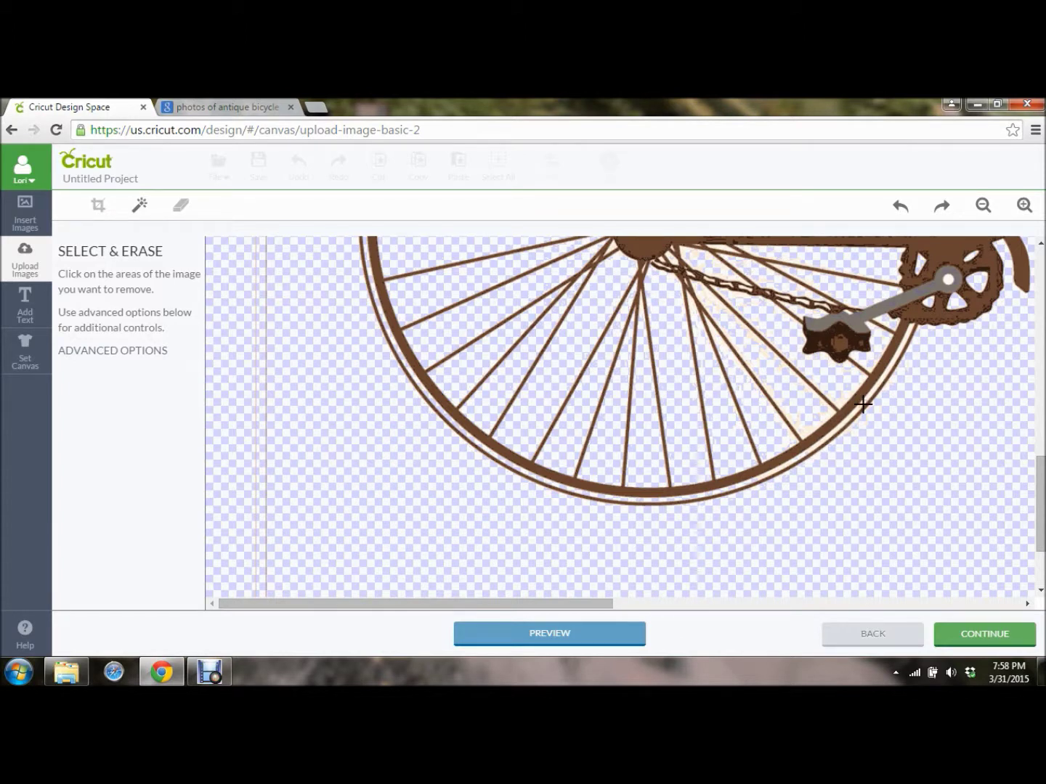
{"action": "left_click_drag", "start_coordinate": [468, 603], "coordinate": [773, 590]}
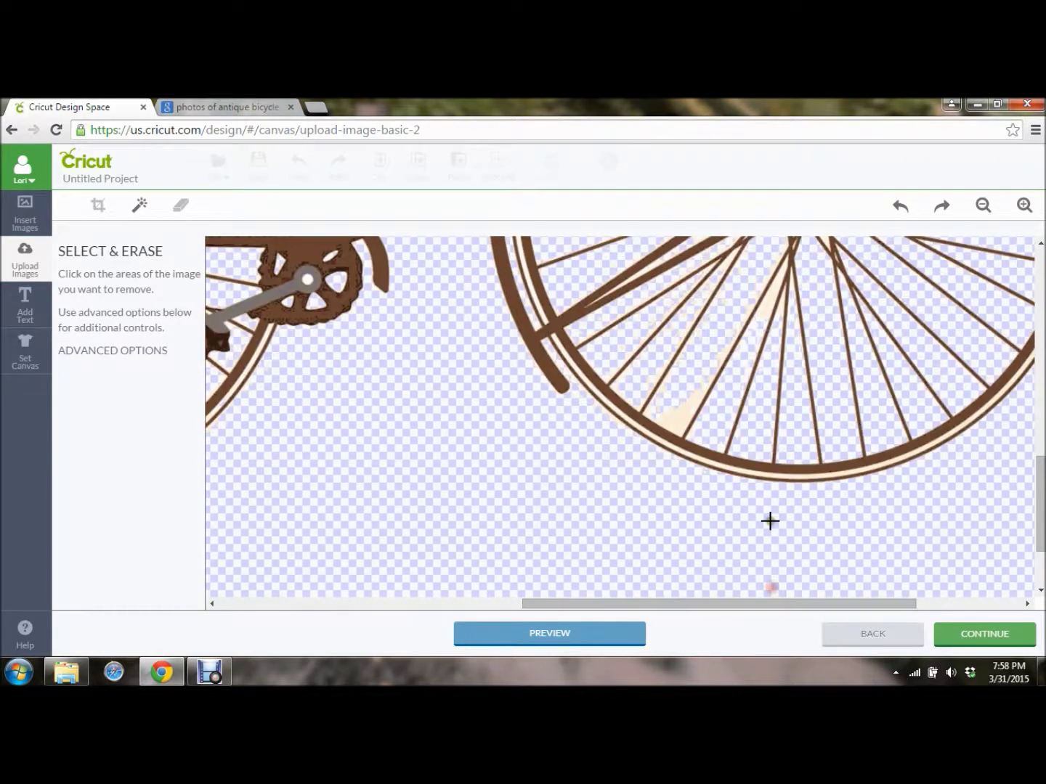
{"action": "left_click", "coordinate": [679, 412]}
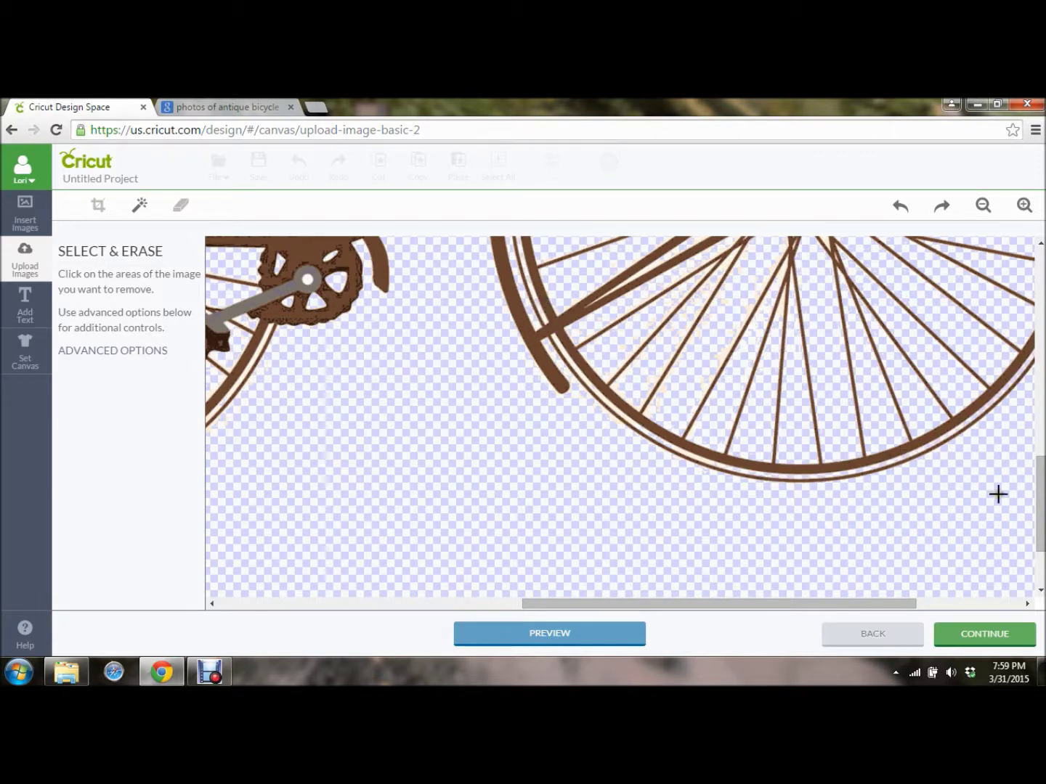
{"action": "left_click", "coordinate": [794, 604]}
{"action": "left_click_drag", "start_coordinate": [795, 604], "coordinate": [817, 602]}
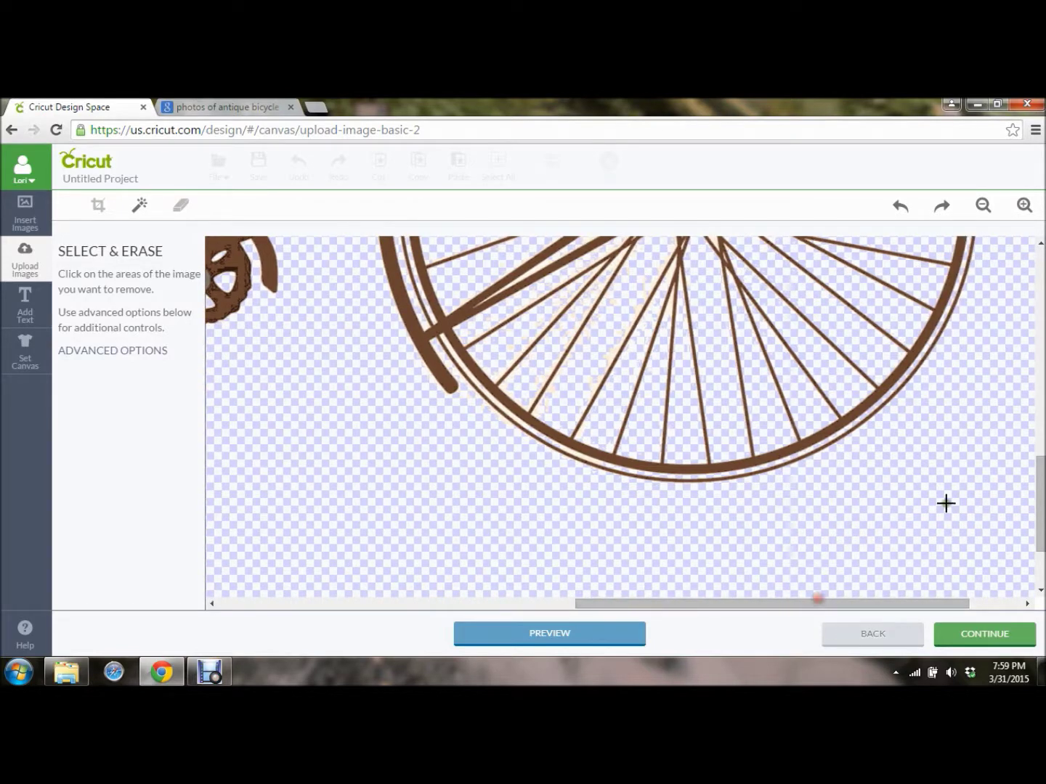
{"action": "left_click_drag", "start_coordinate": [1041, 497], "coordinate": [1041, 430]}
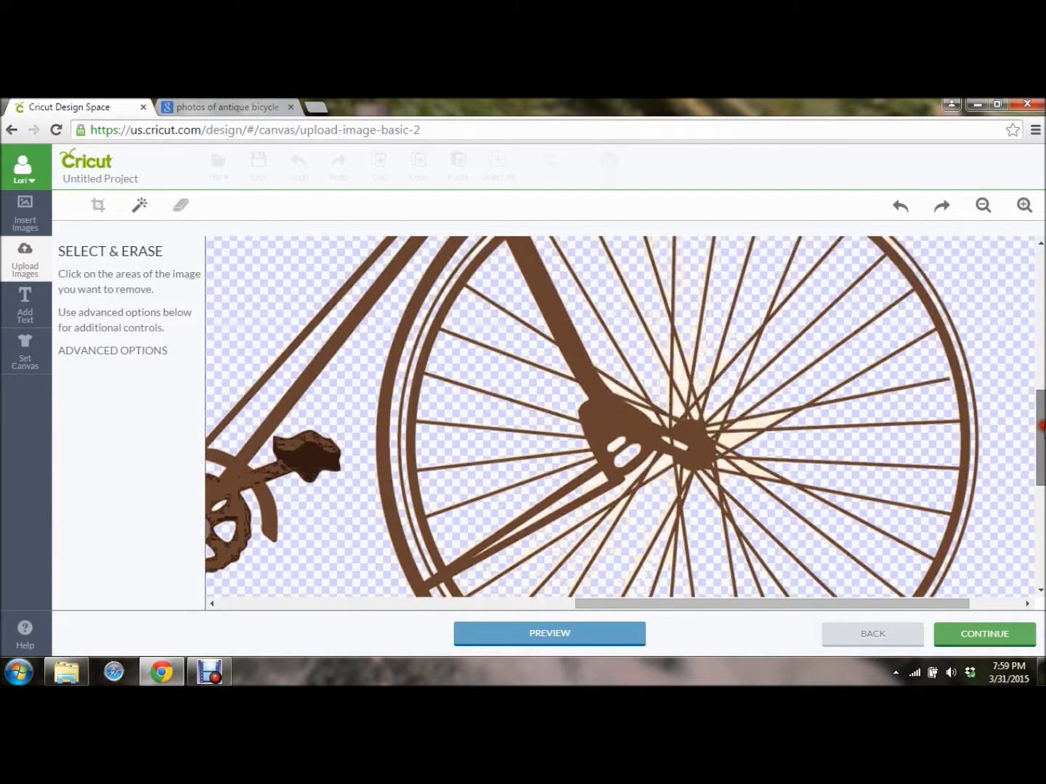
- Try erasing the cream around the front hub, then undo the accidental wheel and frame erase
{"action": "left_click", "coordinate": [727, 468]}
{"action": "left_click", "coordinate": [727, 441]}
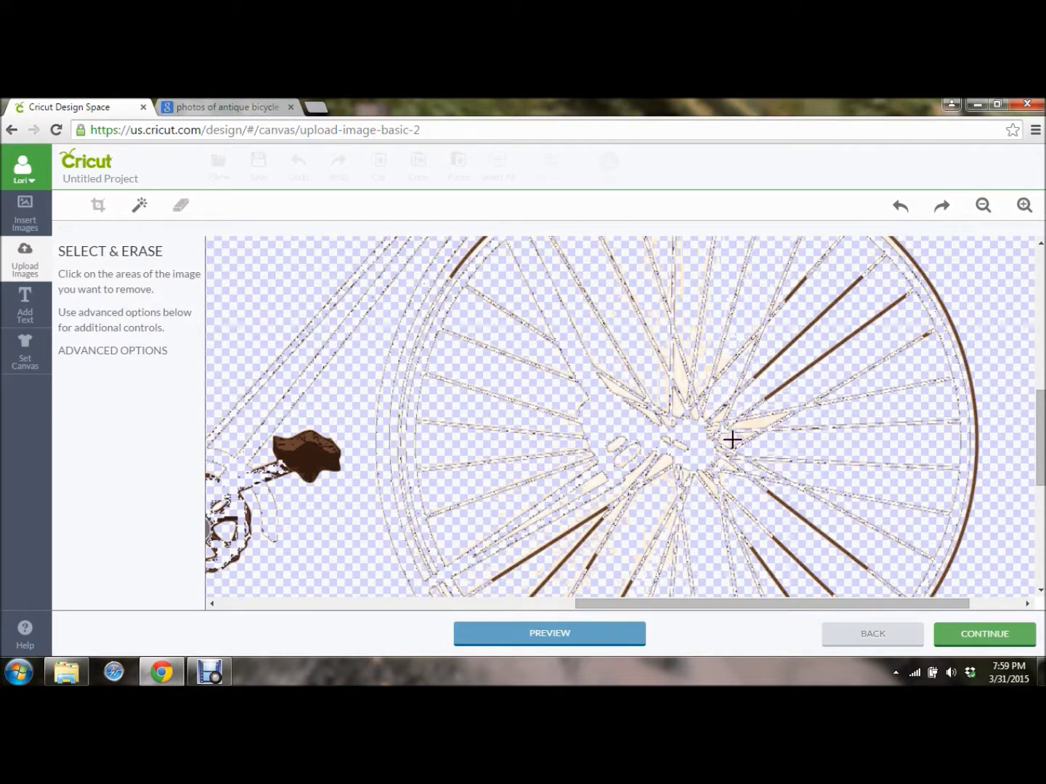
{"action": "left_click", "coordinate": [900, 209]}
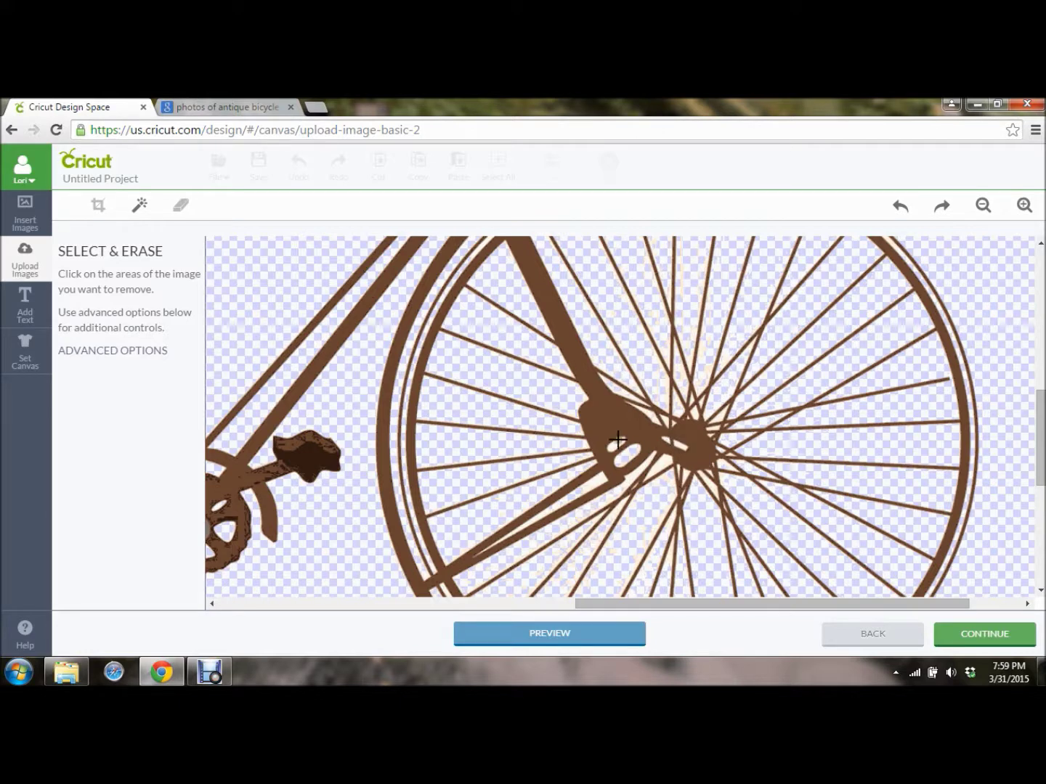
- Zoom out to fit the bicycle and freevector.com watermark, and choose the Erase tool
{"action": "left_click", "coordinate": [982, 205]}
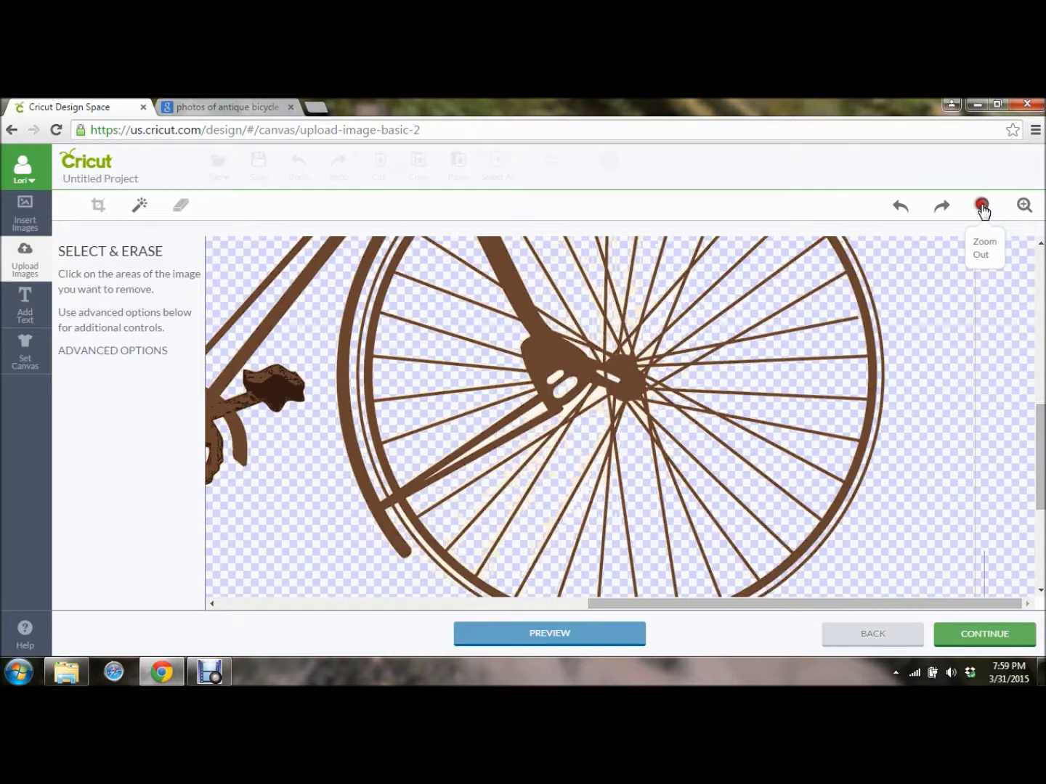
{"action": "left_click", "coordinate": [982, 206]}
{"action": "left_click", "coordinate": [982, 206]}
{"action": "left_click", "coordinate": [982, 205]}
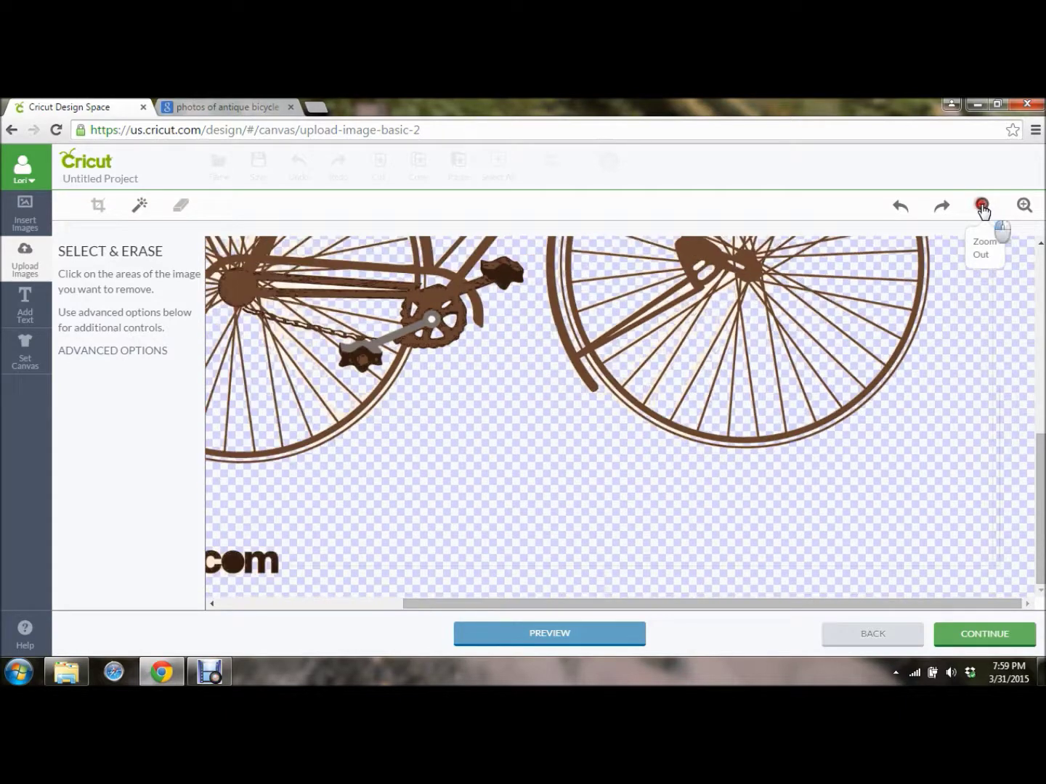
{"action": "left_click", "coordinate": [982, 205]}
{"action": "left_click", "coordinate": [982, 205]}
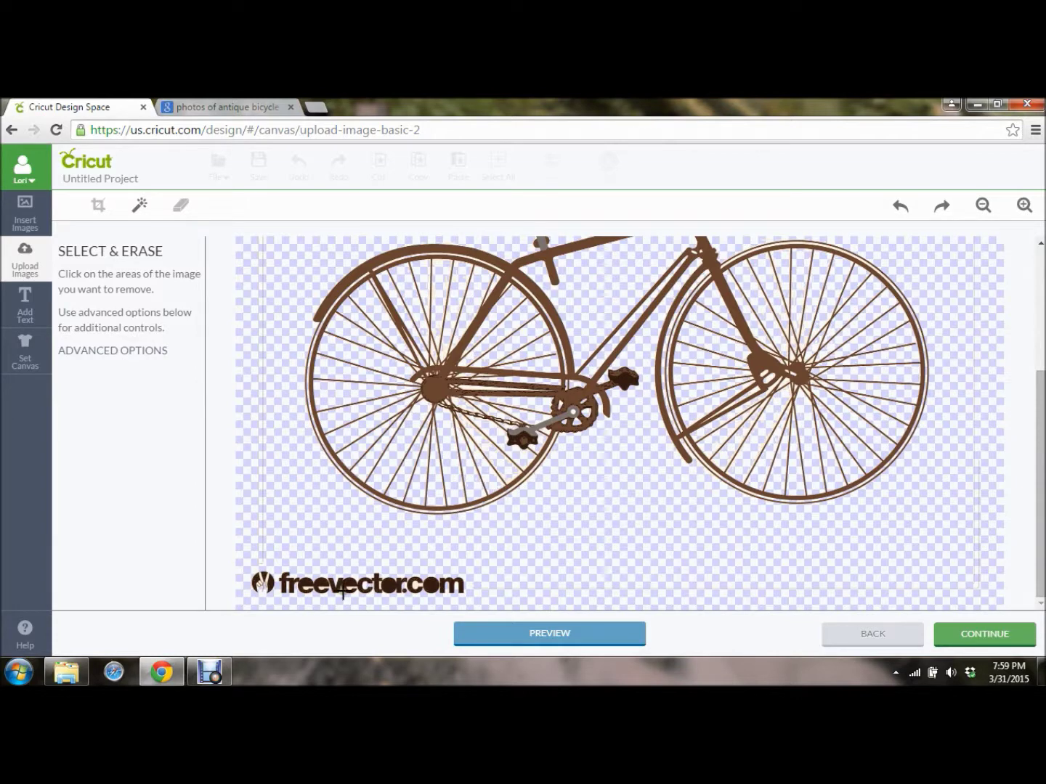
{"action": "left_click", "coordinate": [181, 207]}
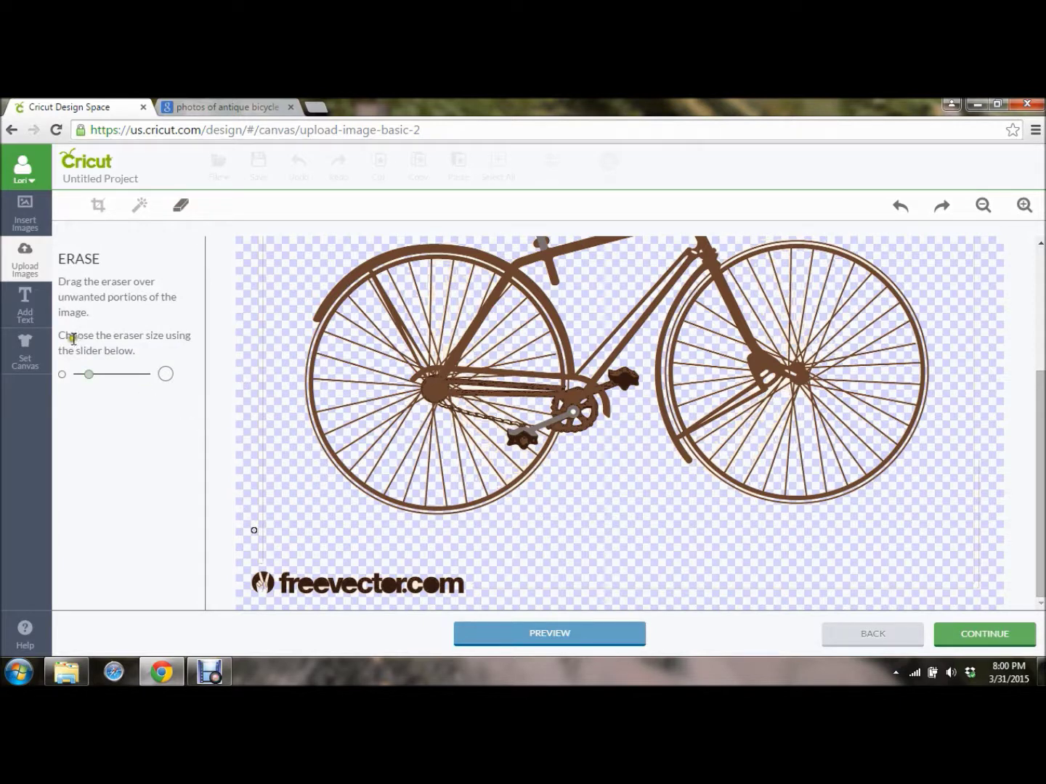
- Enlarge the eraser, wipe out the freevector.com logo and text, and preview the cut lines
{"action": "left_click_drag", "start_coordinate": [89, 373], "coordinate": [103, 372]}
{"action": "left_click_drag", "start_coordinate": [104, 373], "coordinate": [117, 373]}
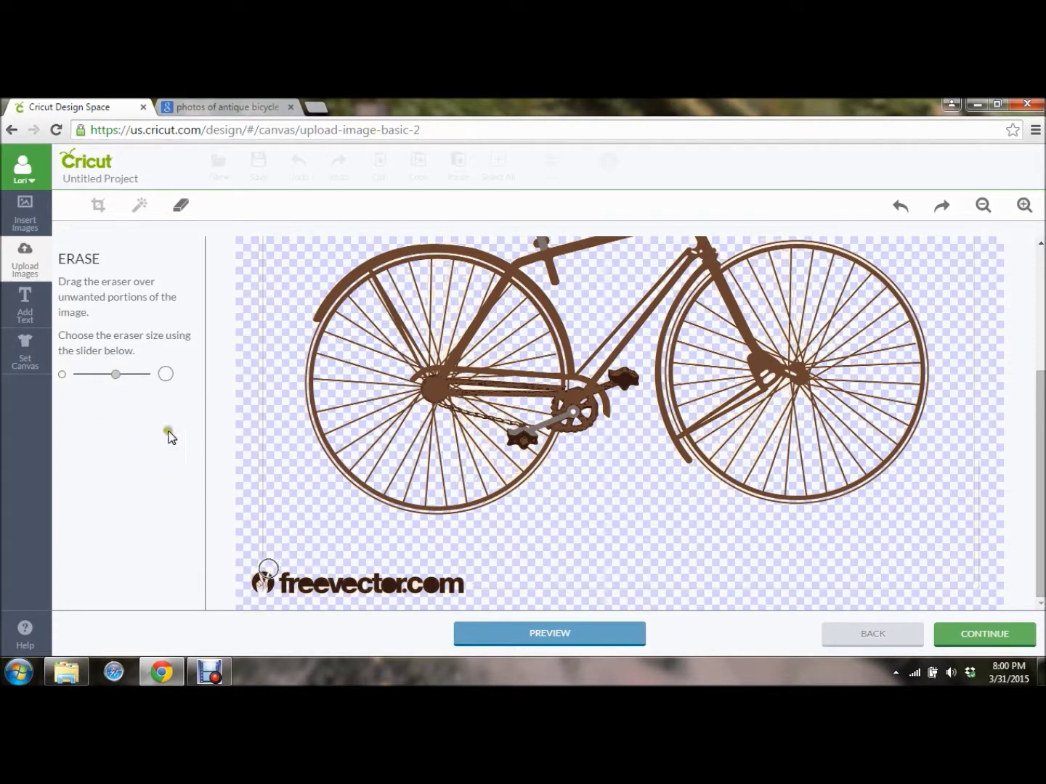
{"action": "left_click_drag", "start_coordinate": [115, 373], "coordinate": [138, 373]}
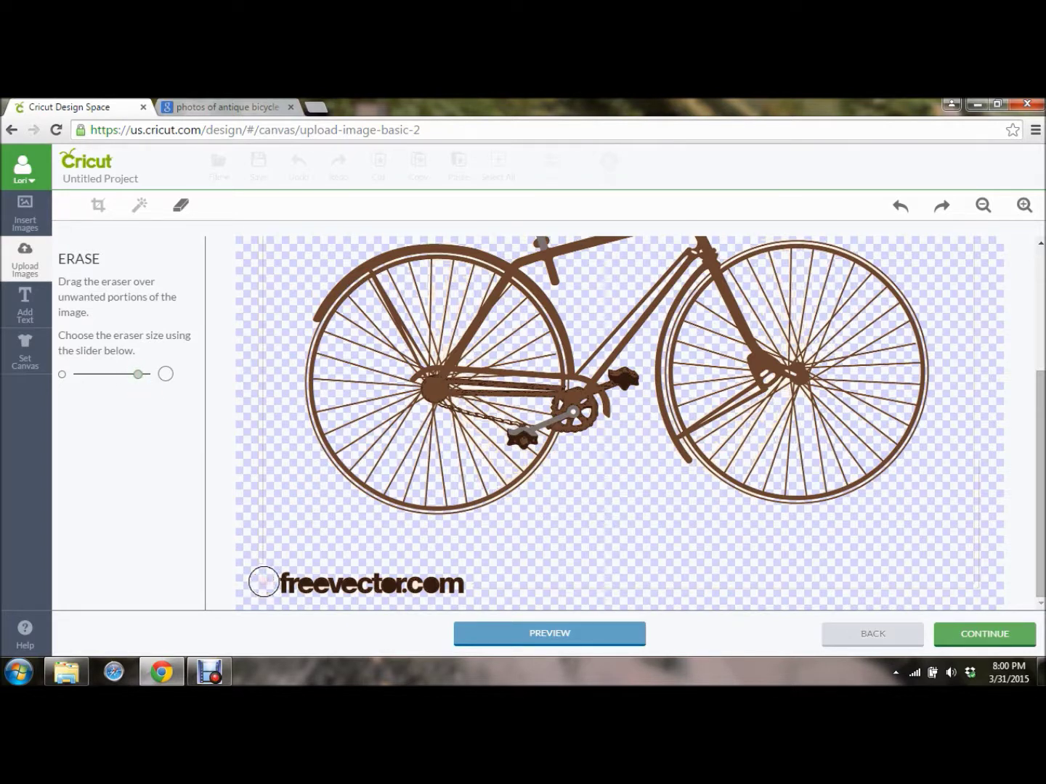
{"action": "left_click_drag", "start_coordinate": [264, 581], "coordinate": [280, 582]}
{"action": "mouse_move", "coordinate": [304, 583]}
{"action": "left_mouse_down"}
{"action": "mouse_move", "coordinate": [350, 583]}
{"action": "mouse_move", "coordinate": [283, 581]}
{"action": "mouse_move", "coordinate": [390, 585]}
{"action": "mouse_move", "coordinate": [361, 582]}
{"action": "left_mouse_up"}
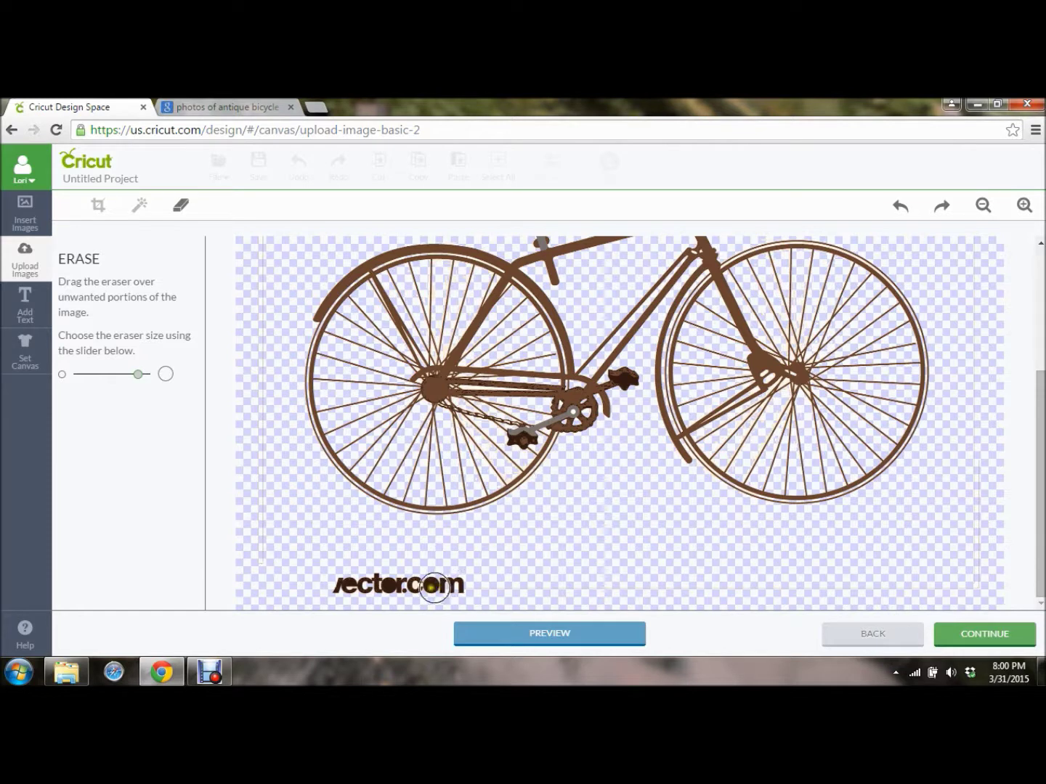
{"action": "left_click_drag", "start_coordinate": [428, 585], "coordinate": [450, 586]}
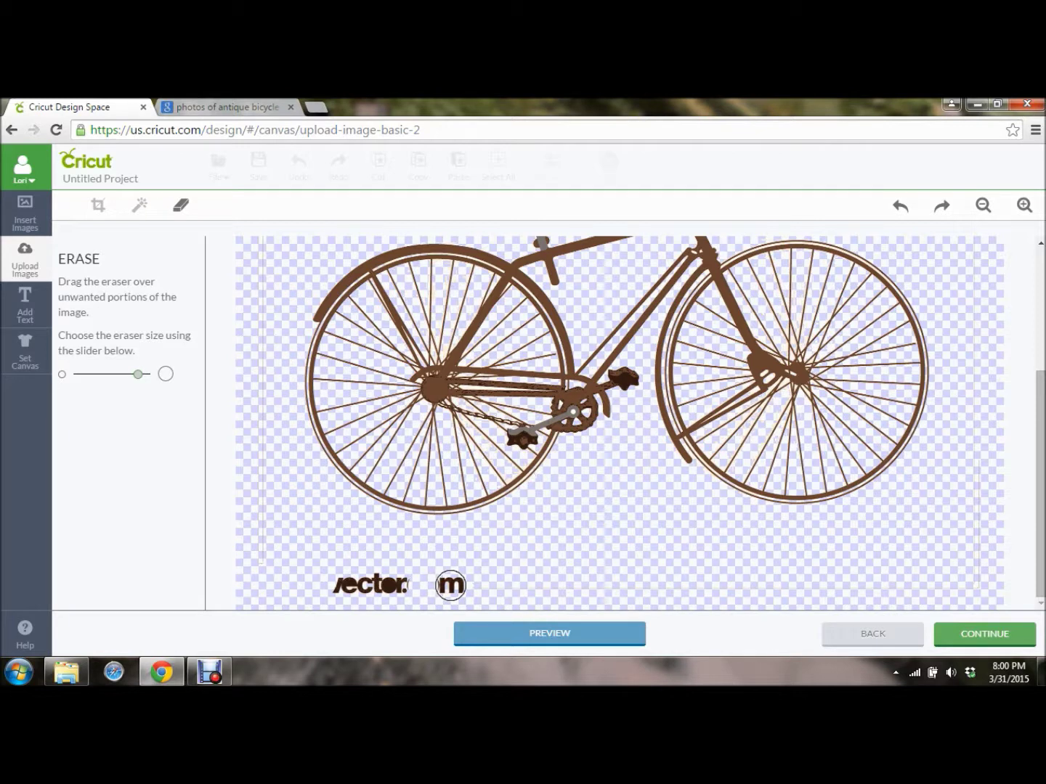
{"action": "mouse_move", "coordinate": [450, 585]}
{"action": "left_mouse_down"}
{"action": "mouse_move", "coordinate": [350, 581]}
{"action": "mouse_move", "coordinate": [317, 603]}
{"action": "left_mouse_up"}
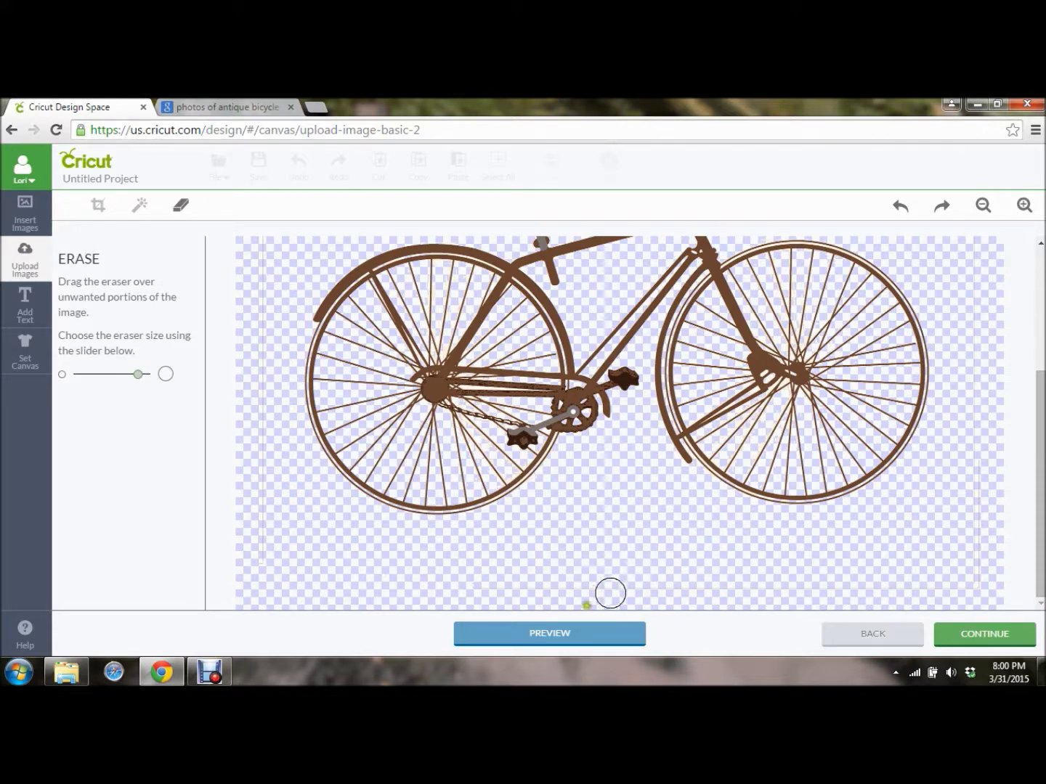
{"action": "left_click", "coordinate": [563, 637]}
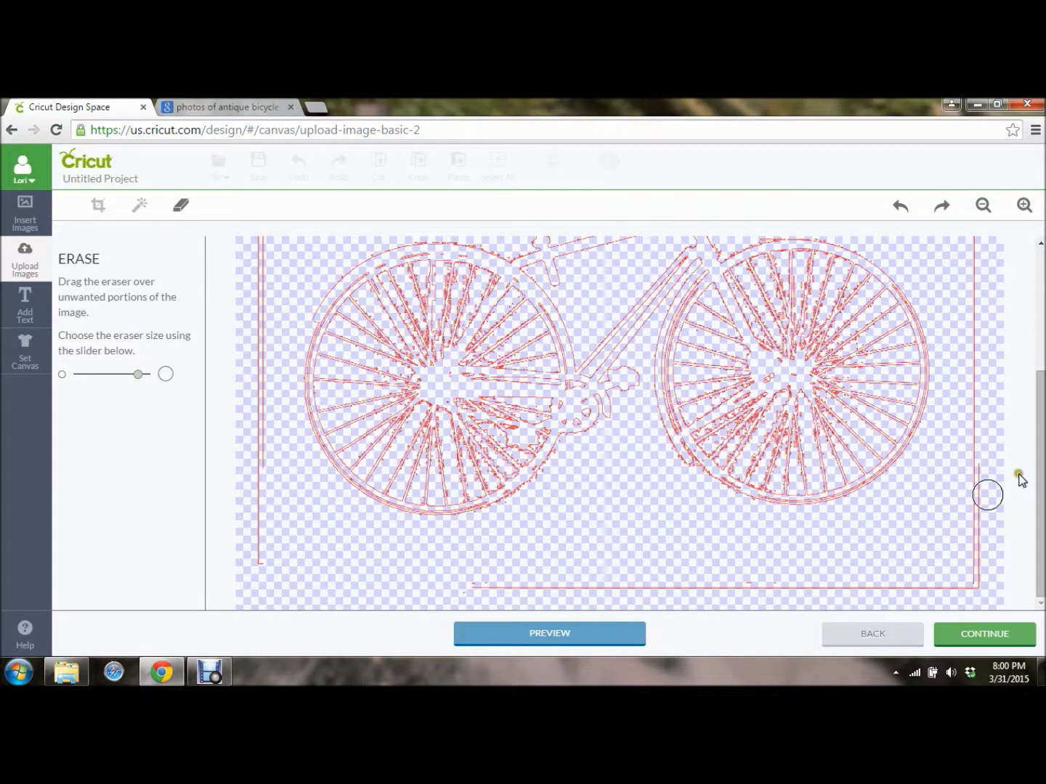
- Return from the cut preview and erase the stray marks along the left edge
{"action": "mouse_move", "coordinate": [1043, 469]}
{"action": "left_mouse_down"}
{"action": "mouse_move", "coordinate": [1033, 343]}
{"action": "mouse_move", "coordinate": [1039, 443]}
{"action": "left_mouse_up"}
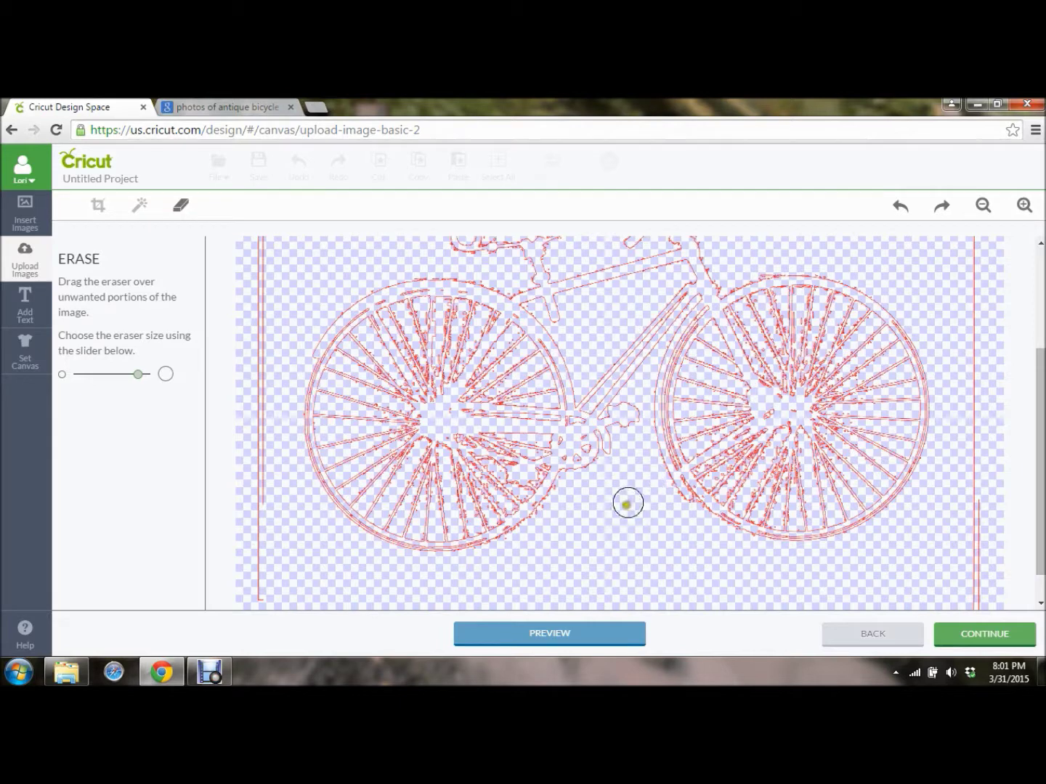
{"action": "left_click", "coordinate": [520, 635]}
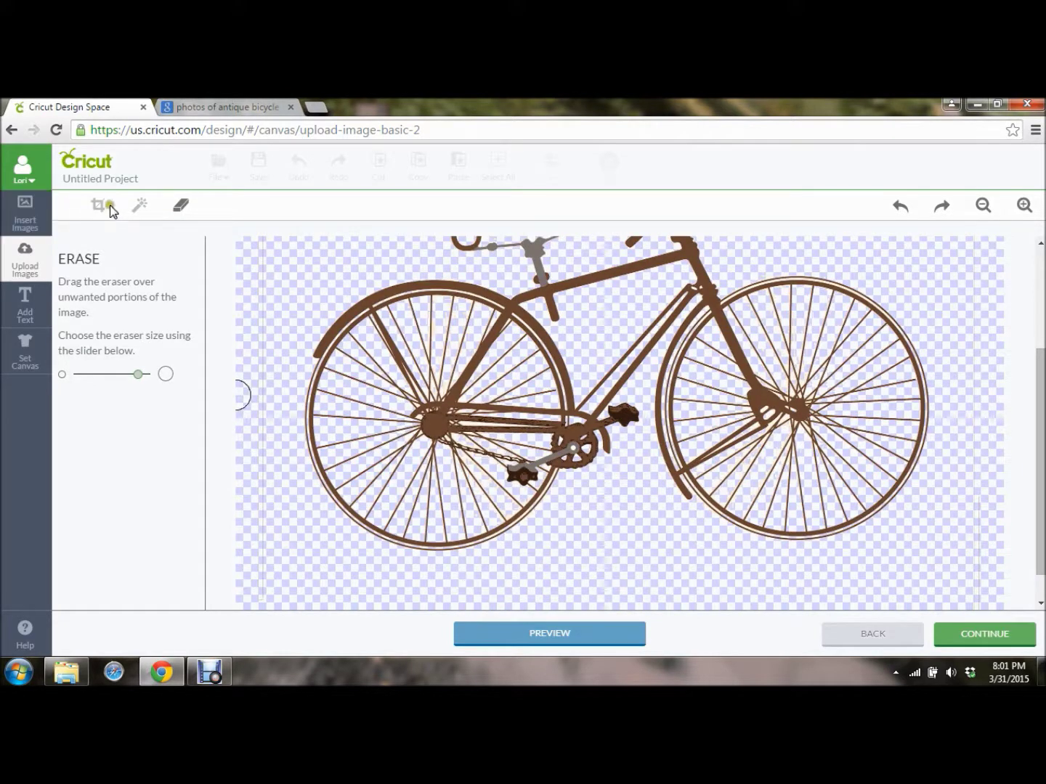
{"action": "left_click", "coordinate": [181, 209]}
{"action": "left_click_drag", "start_coordinate": [259, 276], "coordinate": [268, 598]}
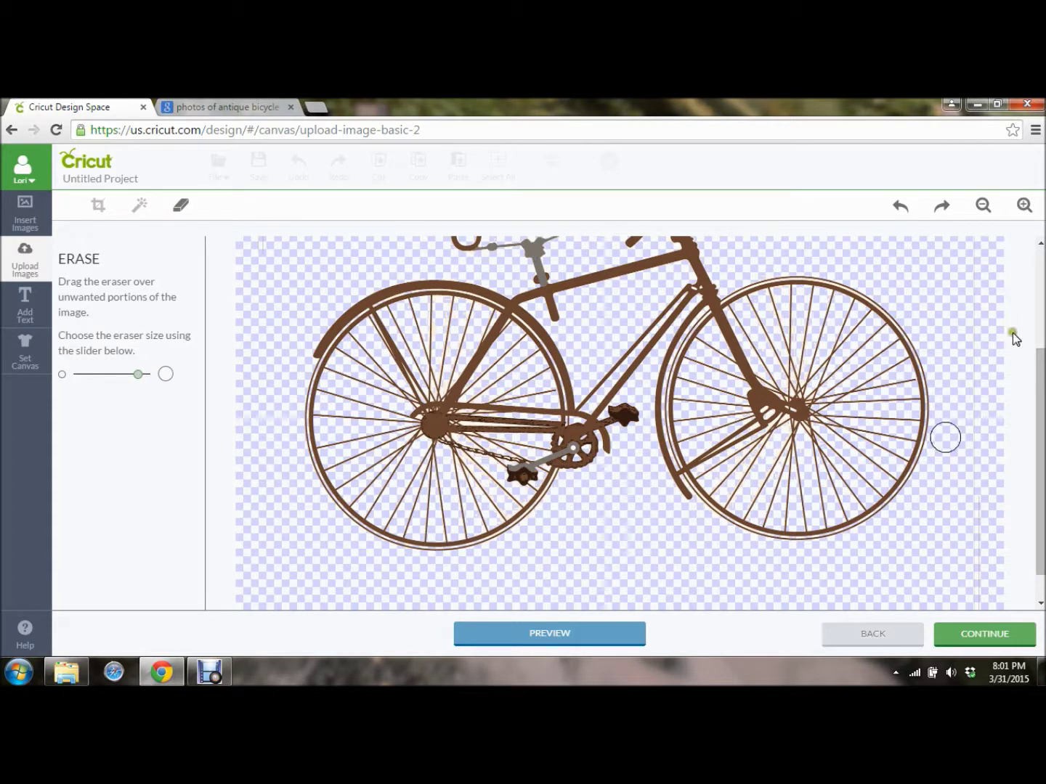
- Erase the faint lines along the bottom and right edges, then preview the cut lines again
{"action": "left_click_drag", "start_coordinate": [1037, 374], "coordinate": [1028, 468]}
{"action": "mouse_move", "coordinate": [989, 574]}
{"action": "left_mouse_down"}
{"action": "mouse_move", "coordinate": [857, 575]}
{"action": "mouse_move", "coordinate": [837, 585]}
{"action": "mouse_move", "coordinate": [580, 579]}
{"action": "mouse_move", "coordinate": [367, 592]}
{"action": "mouse_move", "coordinate": [272, 583]}
{"action": "left_mouse_up"}
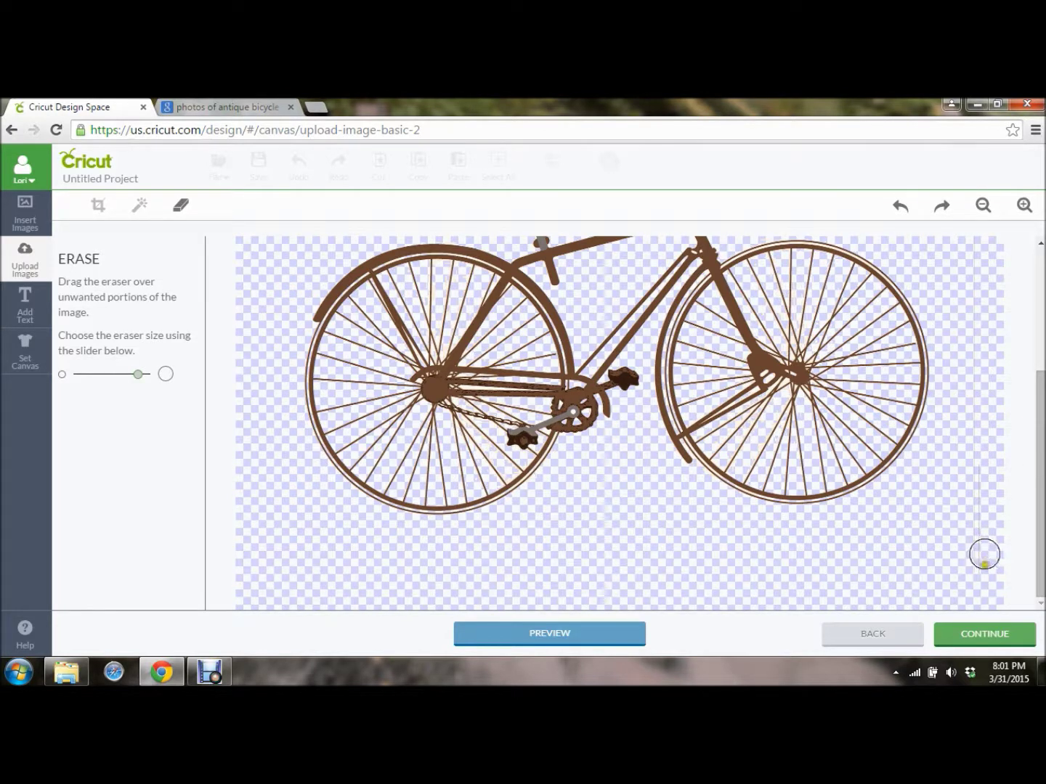
{"action": "left_click_drag", "start_coordinate": [982, 585], "coordinate": [977, 258]}
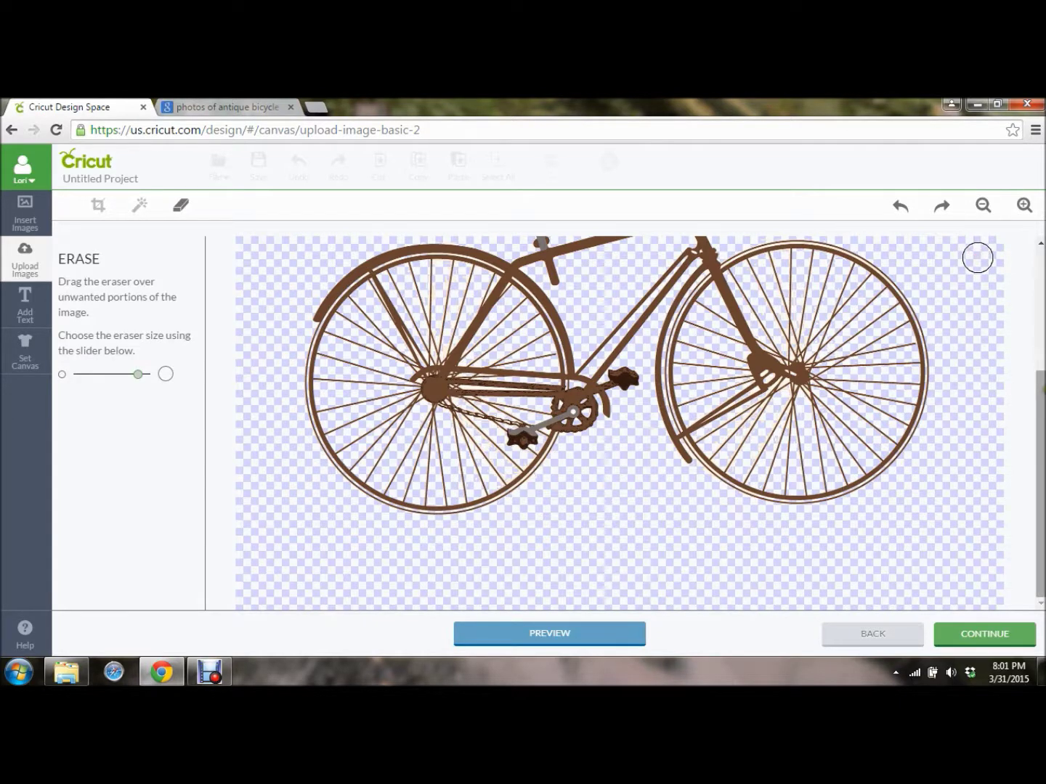
{"action": "scroll", "coordinate": [976, 257], "scroll_direction": "up", "scroll_amount": 3}
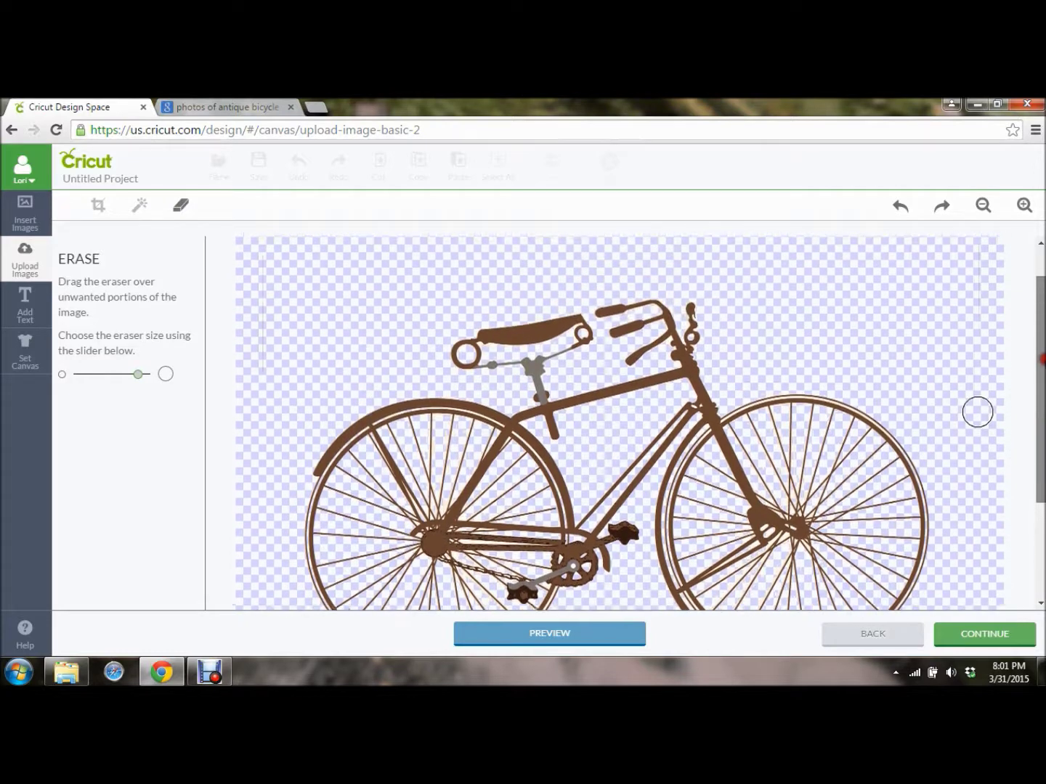
{"action": "mouse_move", "coordinate": [983, 434]}
{"action": "left_mouse_down"}
{"action": "mouse_move", "coordinate": [977, 474]}
{"action": "mouse_move", "coordinate": [980, 273]}
{"action": "mouse_move", "coordinate": [970, 251]}
{"action": "mouse_move", "coordinate": [698, 249]}
{"action": "mouse_move", "coordinate": [593, 261]}
{"action": "mouse_move", "coordinate": [319, 246]}
{"action": "mouse_move", "coordinate": [242, 266]}
{"action": "mouse_move", "coordinate": [273, 256]}
{"action": "mouse_move", "coordinate": [297, 265]}
{"action": "mouse_move", "coordinate": [267, 263]}
{"action": "mouse_move", "coordinate": [260, 439]}
{"action": "left_mouse_up"}
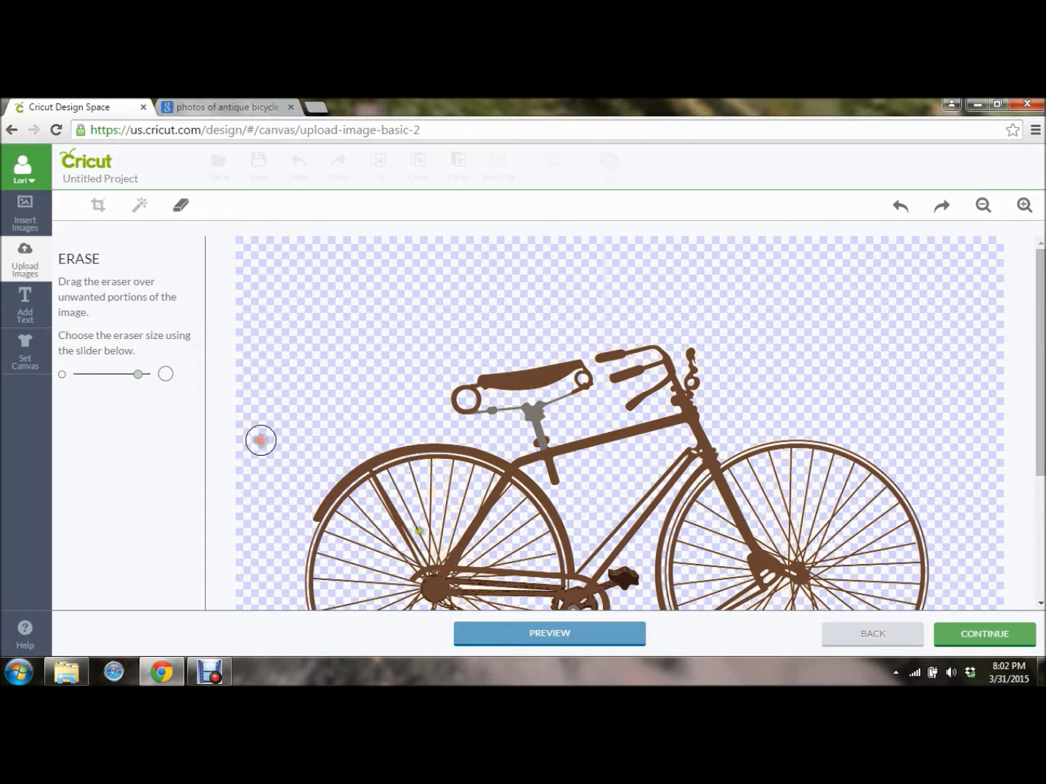
{"action": "left_click", "coordinate": [588, 635]}
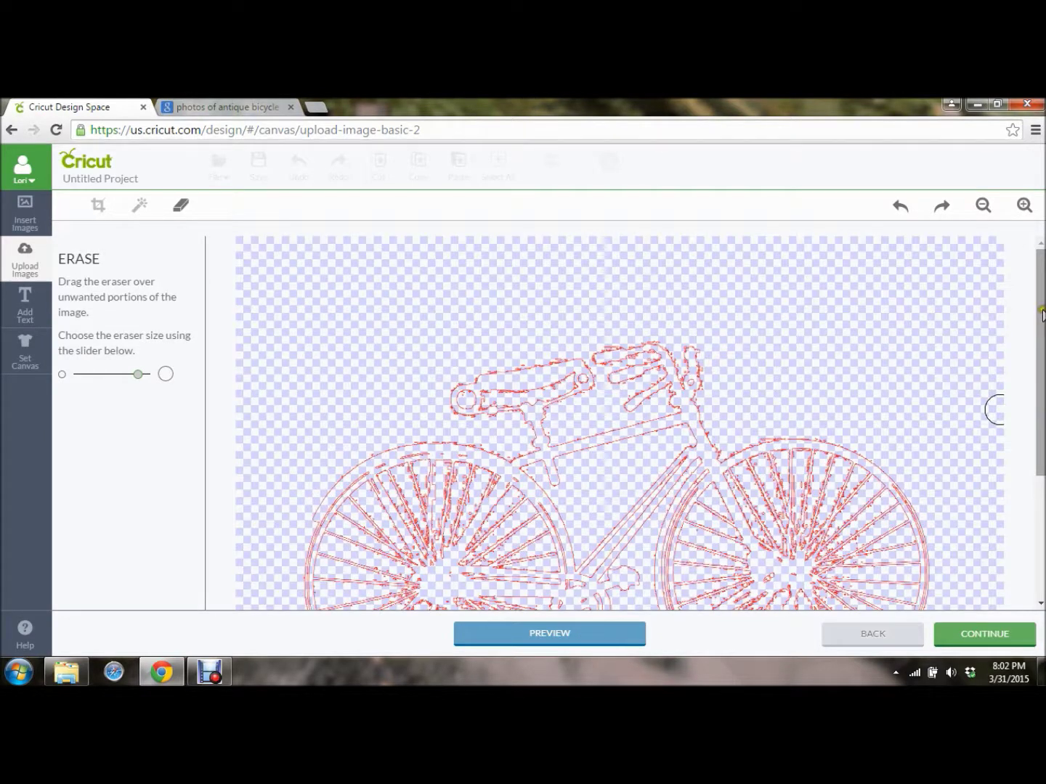
- Confirm the cut-line preview traces only the bicycle, then continue to Name & Tag Image
{"action": "left_click_drag", "start_coordinate": [1043, 314], "coordinate": [1043, 366]}
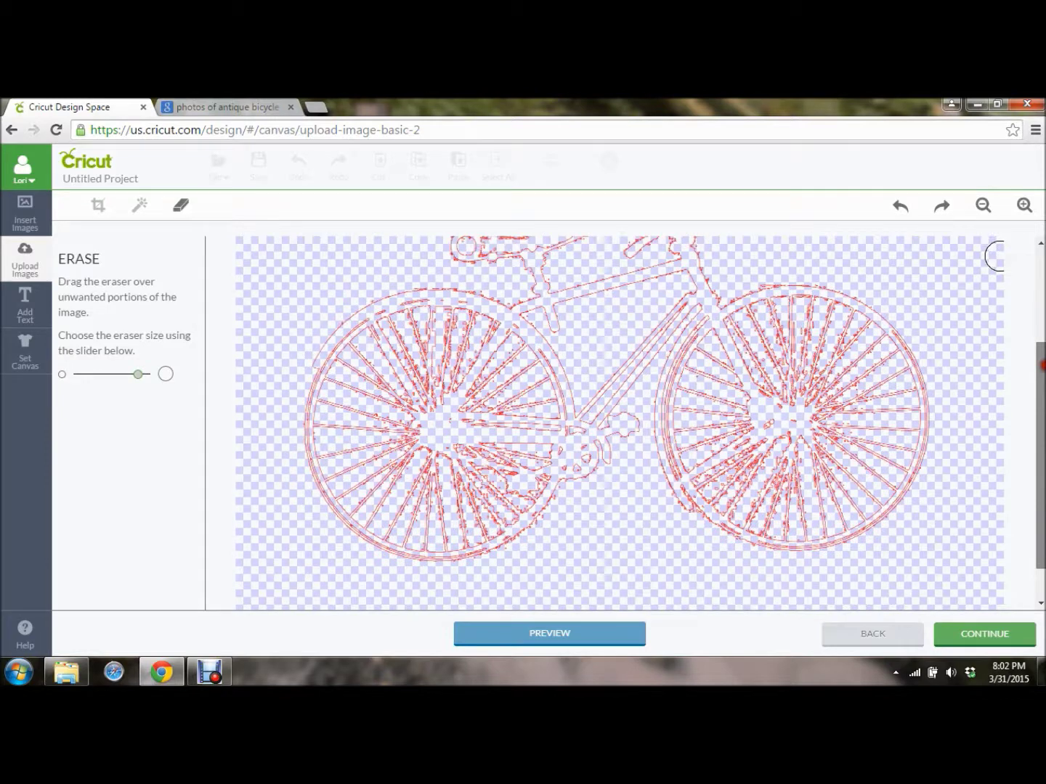
{"action": "scroll", "coordinate": [1038, 367], "scroll_direction": "up", "scroll_amount": 3}
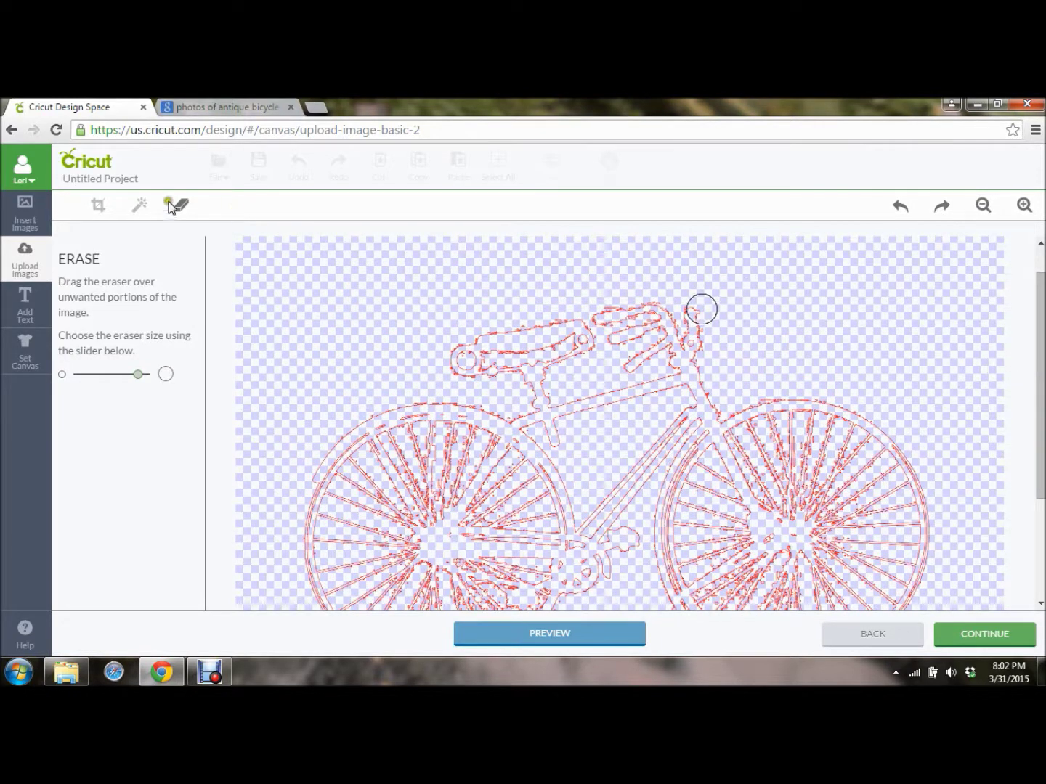
{"action": "left_click", "coordinate": [142, 209]}
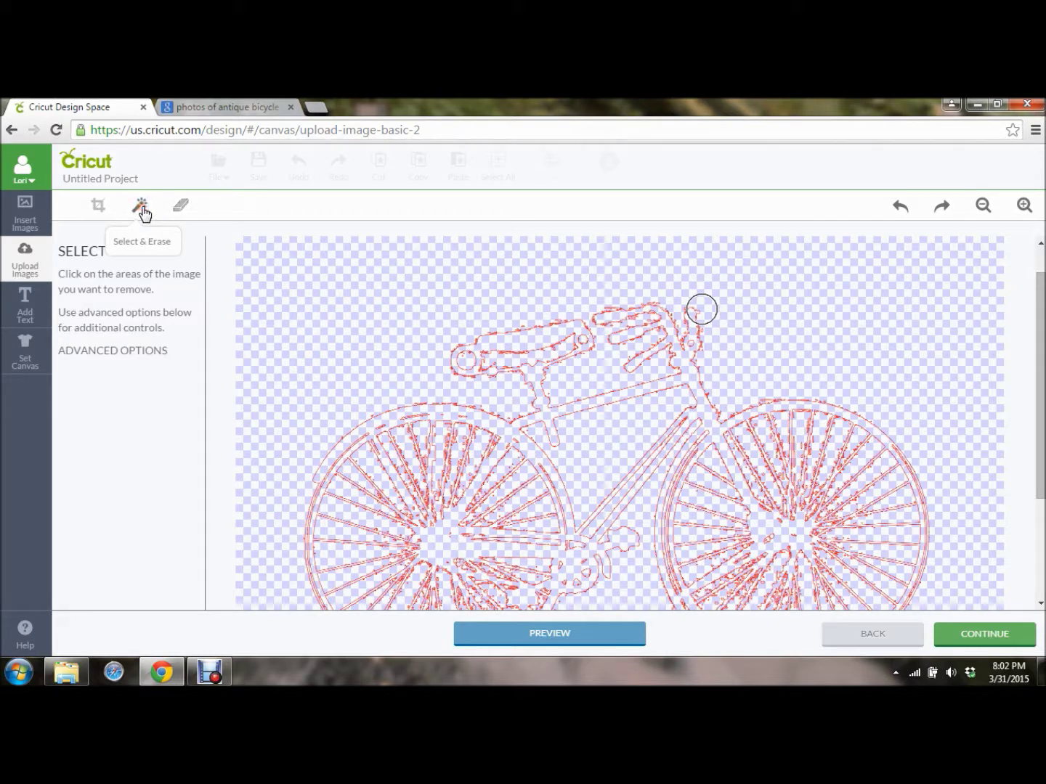
{"action": "left_click_drag", "start_coordinate": [1038, 294], "coordinate": [1040, 425]}
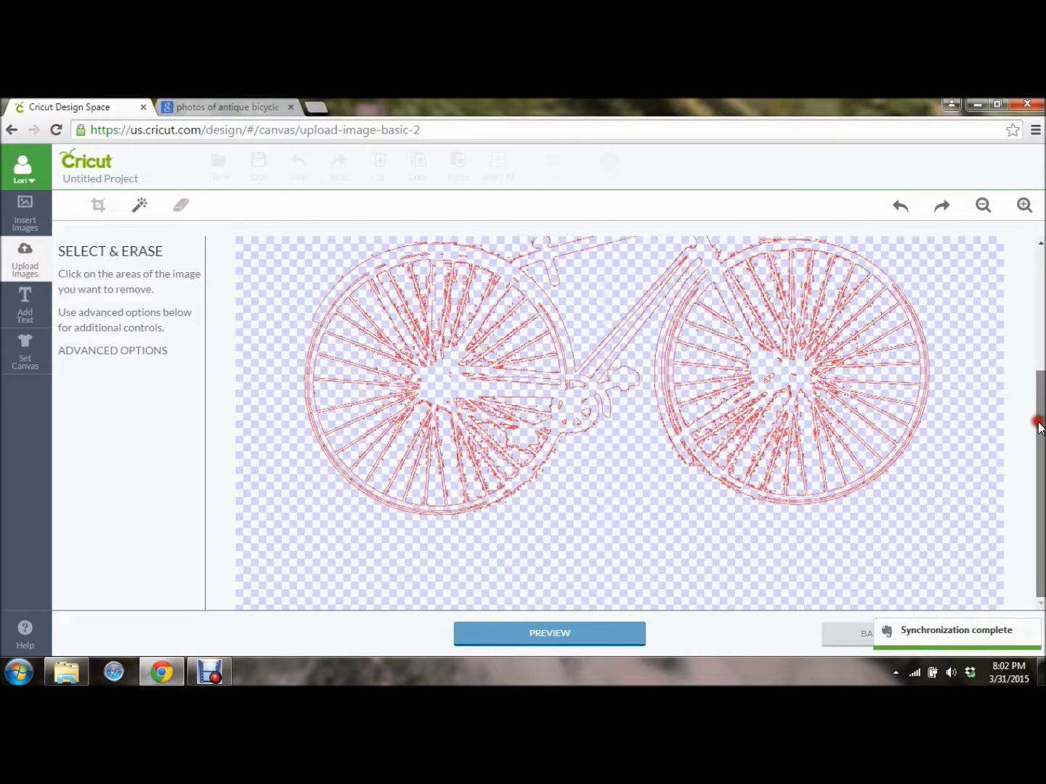
{"action": "left_click", "coordinate": [504, 636]}
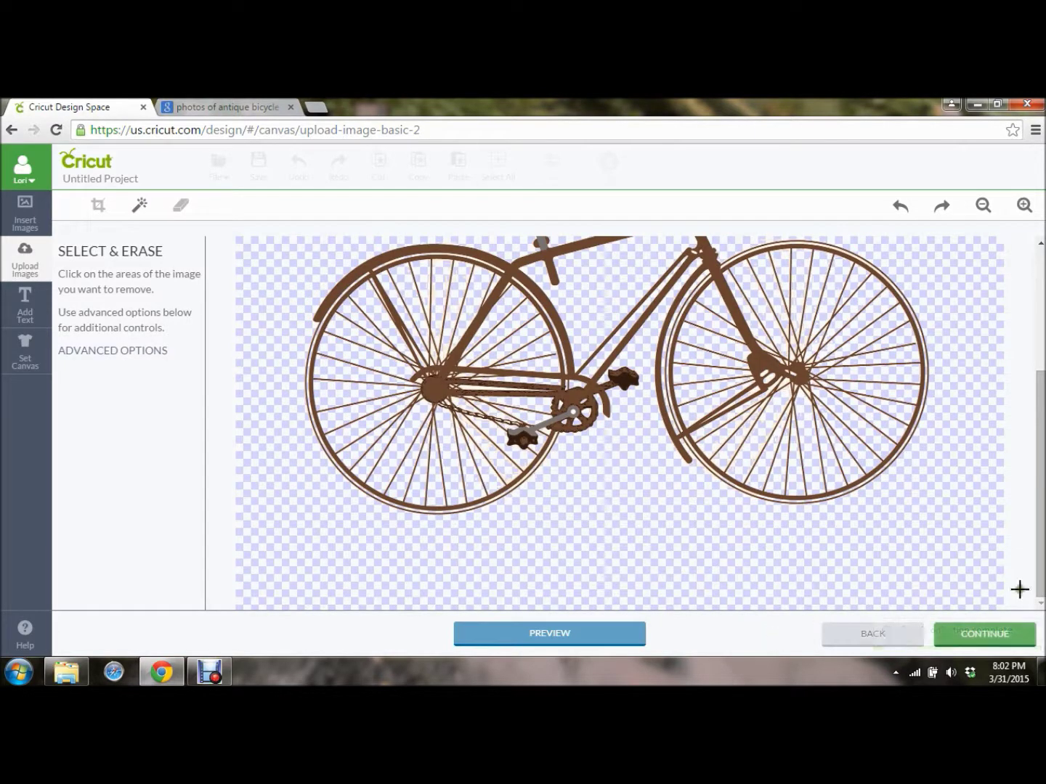
{"action": "left_click", "coordinate": [995, 635]}
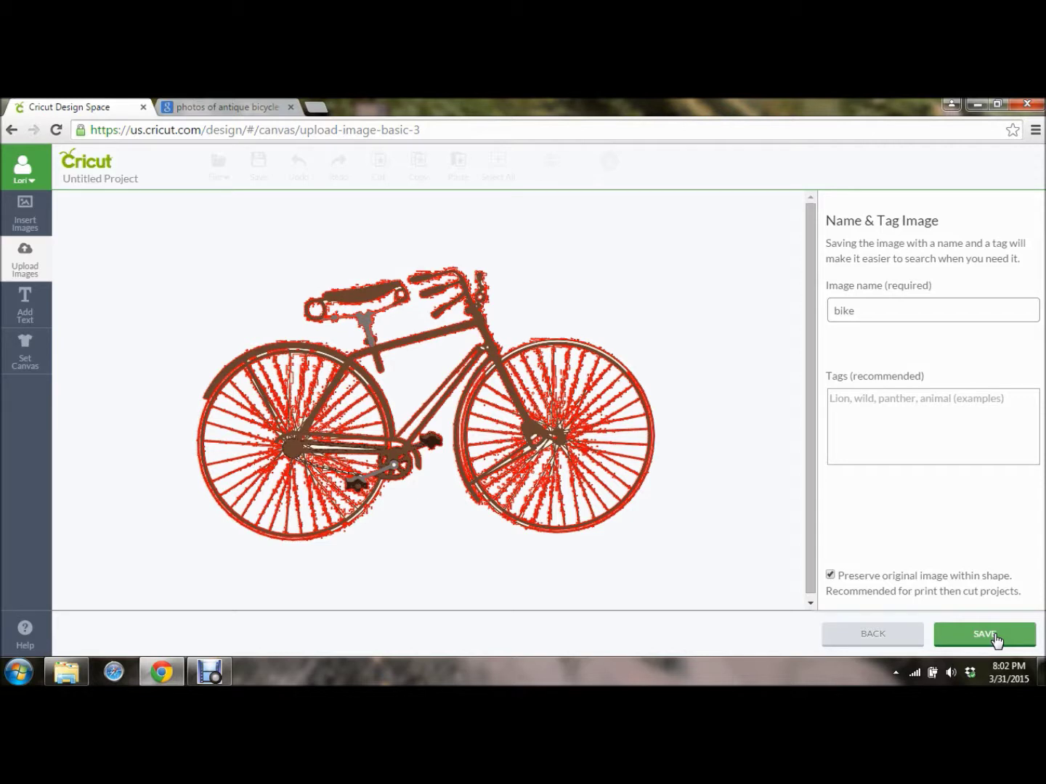
- Keep the name bike, add tags 'bike, antique', and turn off Preserve original image within shape
{"action": "left_click", "coordinate": [884, 360]}
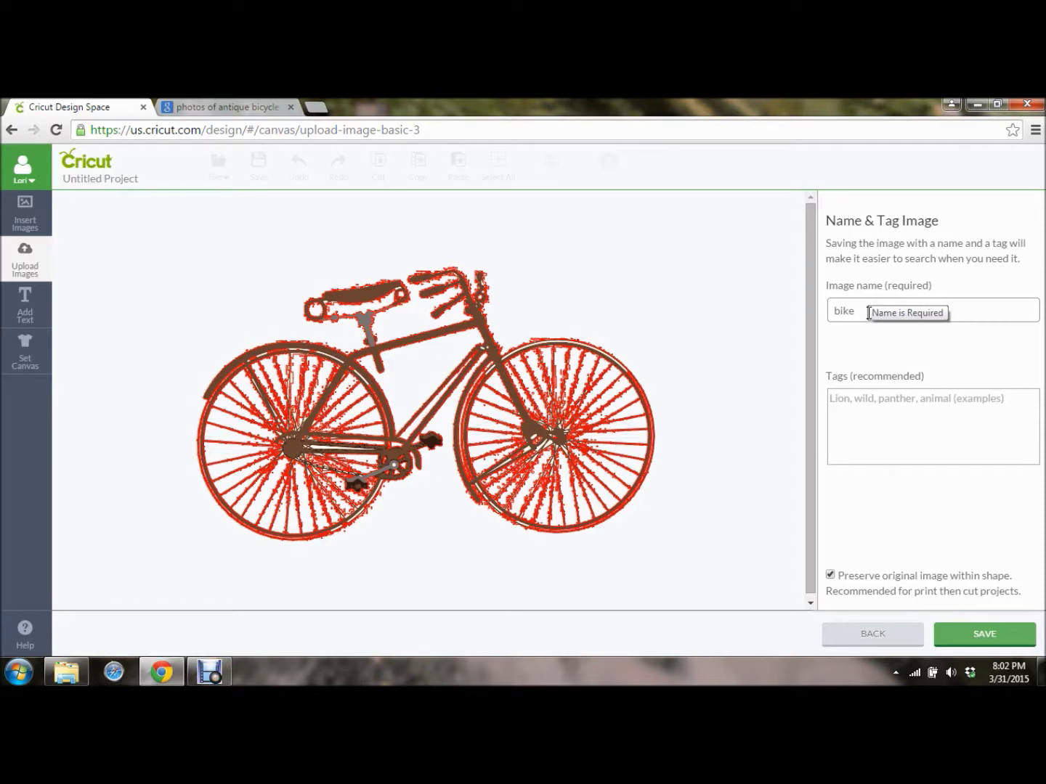
{"action": "left_click", "coordinate": [848, 404]}
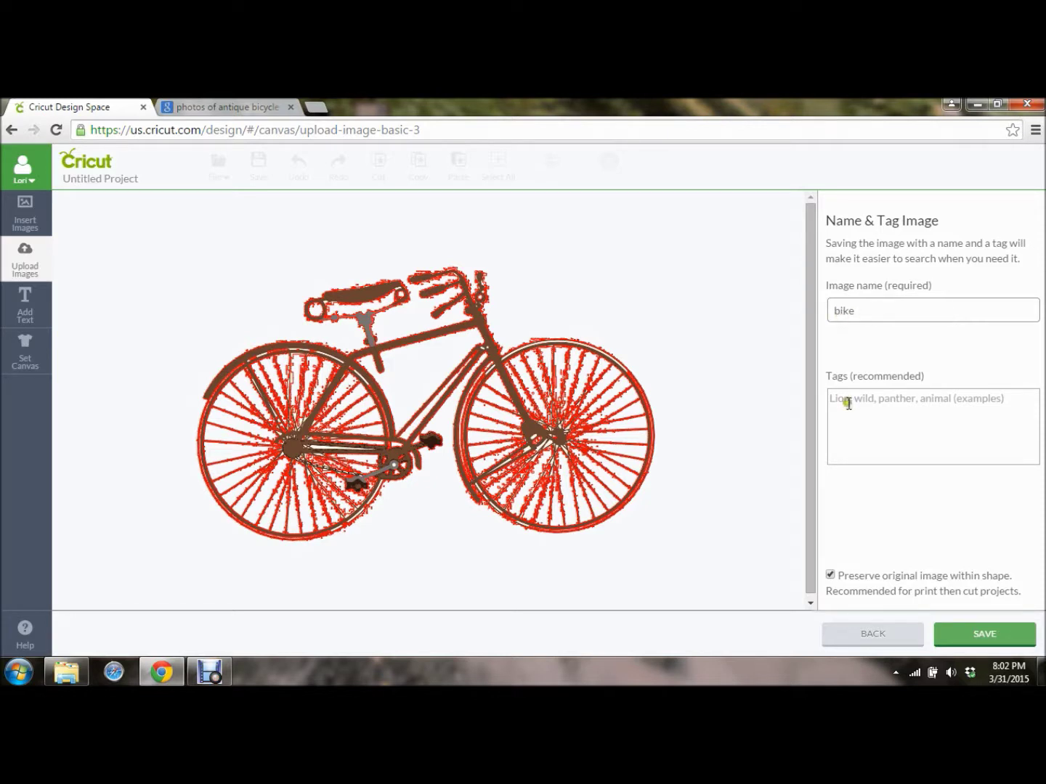
{"action": "left_click", "coordinate": [864, 401]}
{"action": "type", "text": "bike, antique"}
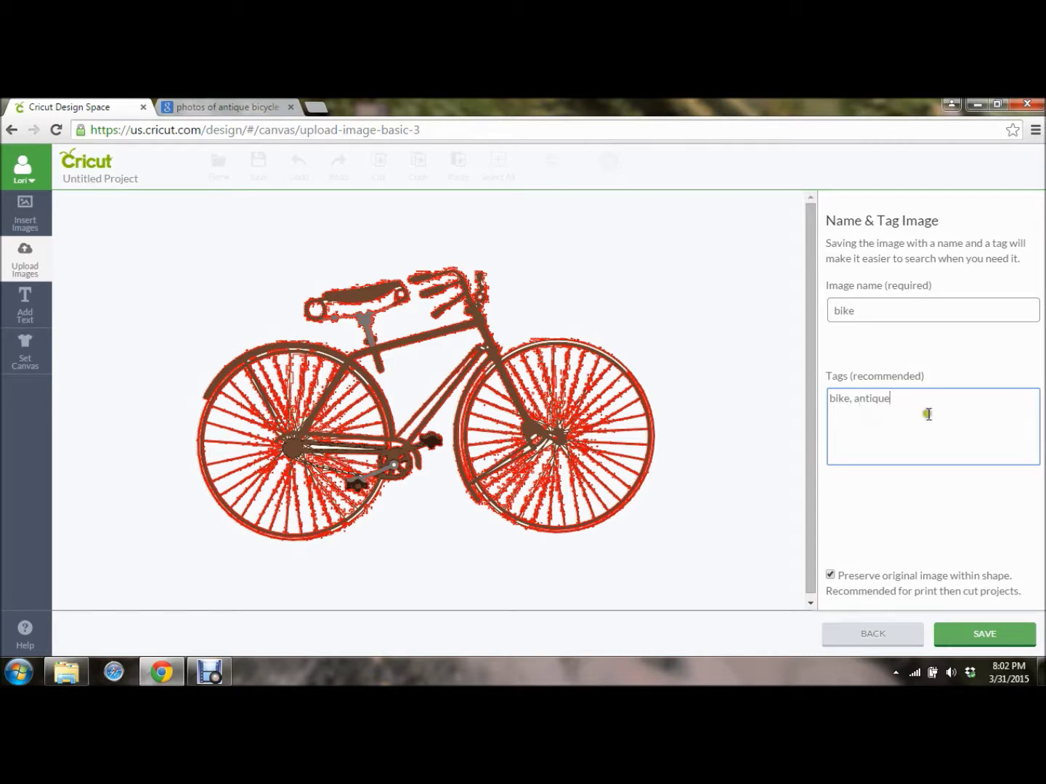
{"action": "left_click", "coordinate": [831, 575]}
{"action": "left_click", "coordinate": [831, 575]}
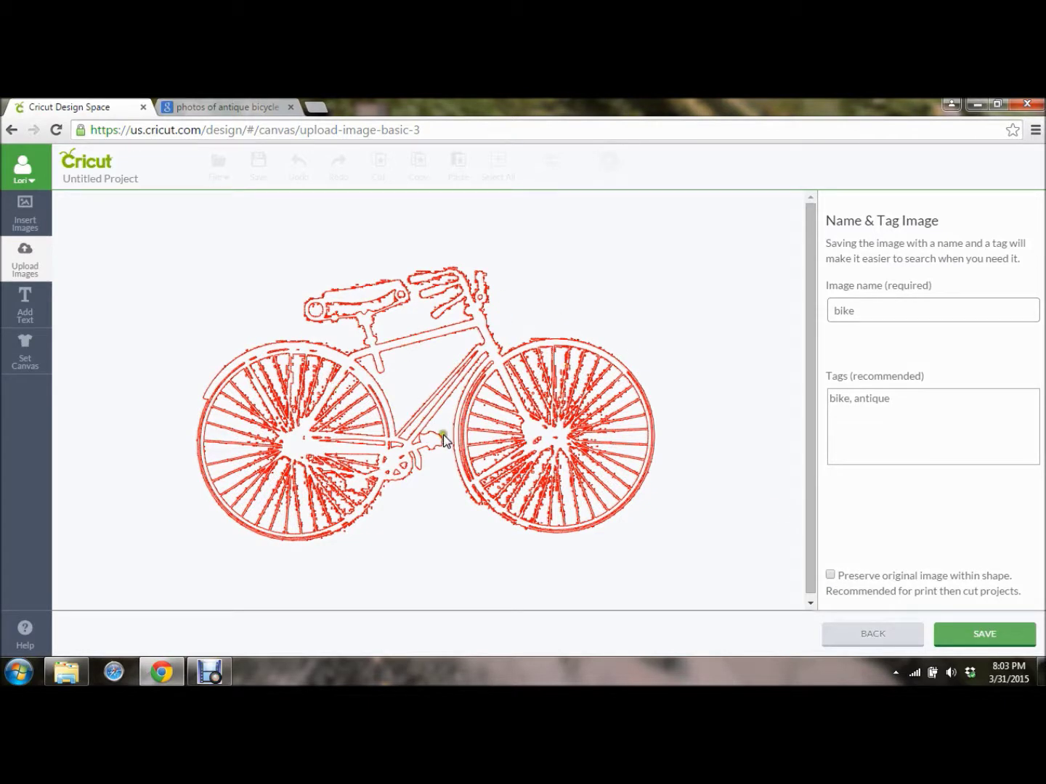
- Save the tagged bike image, select it in the Uploaded Images Library, and try inserting it
{"action": "left_click", "coordinate": [986, 634]}
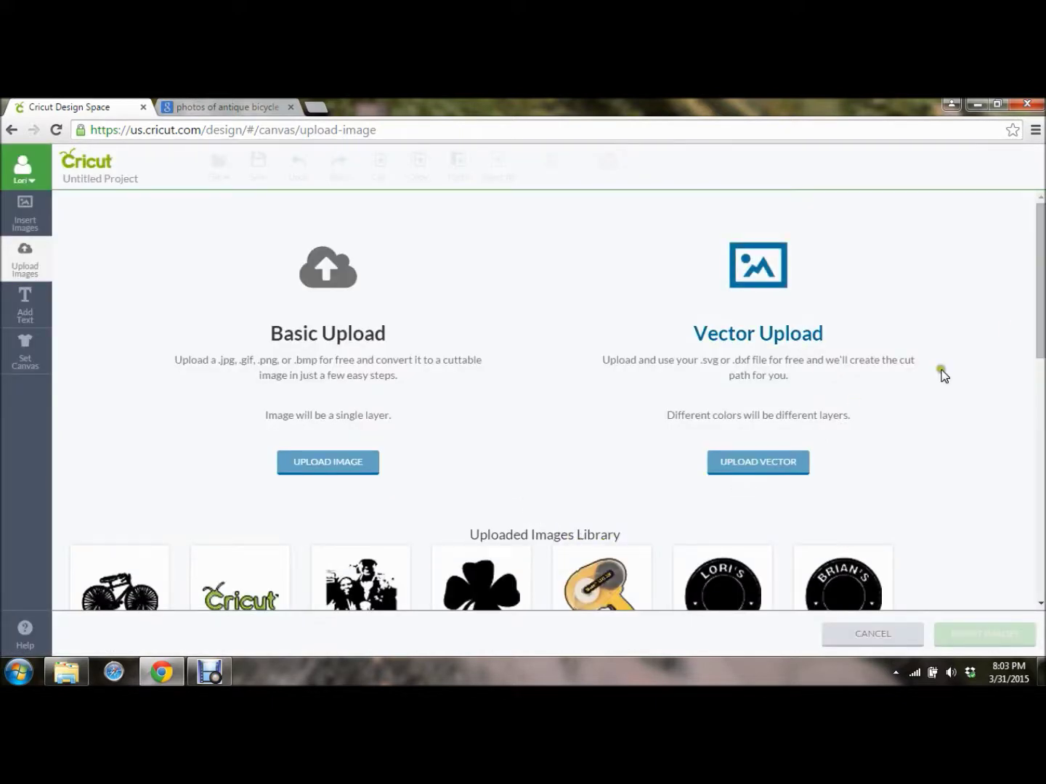
{"action": "scroll", "coordinate": [557, 407], "scroll_direction": "down", "scroll_amount": 4}
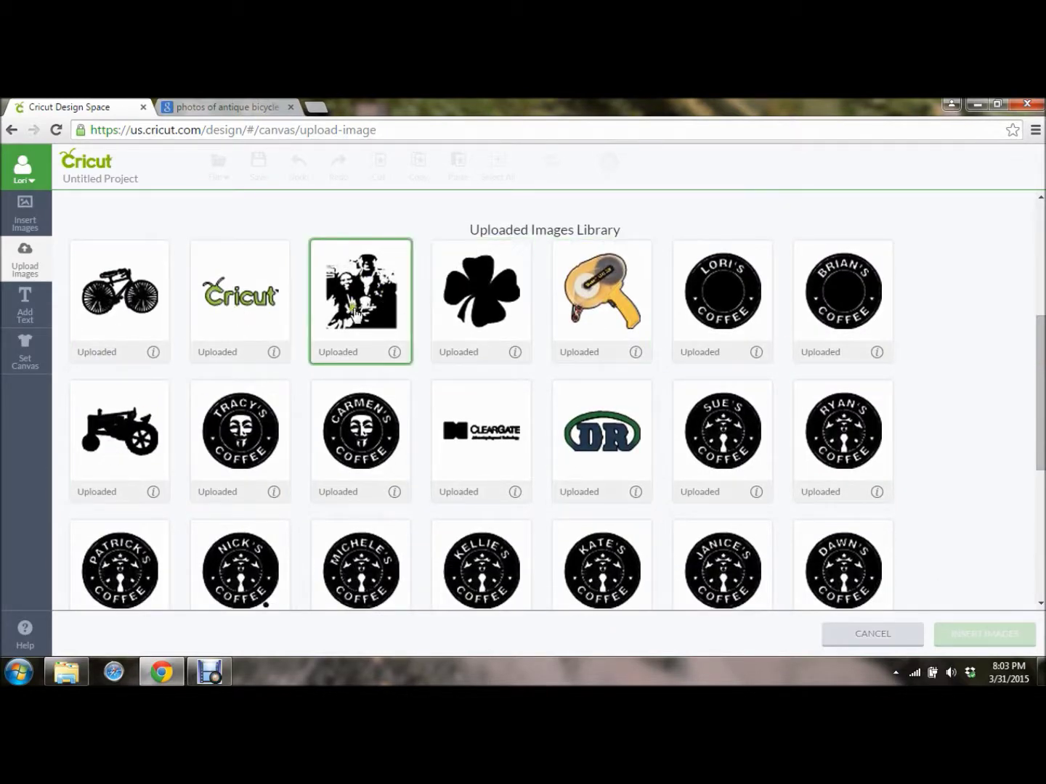
{"action": "left_click", "coordinate": [141, 297]}
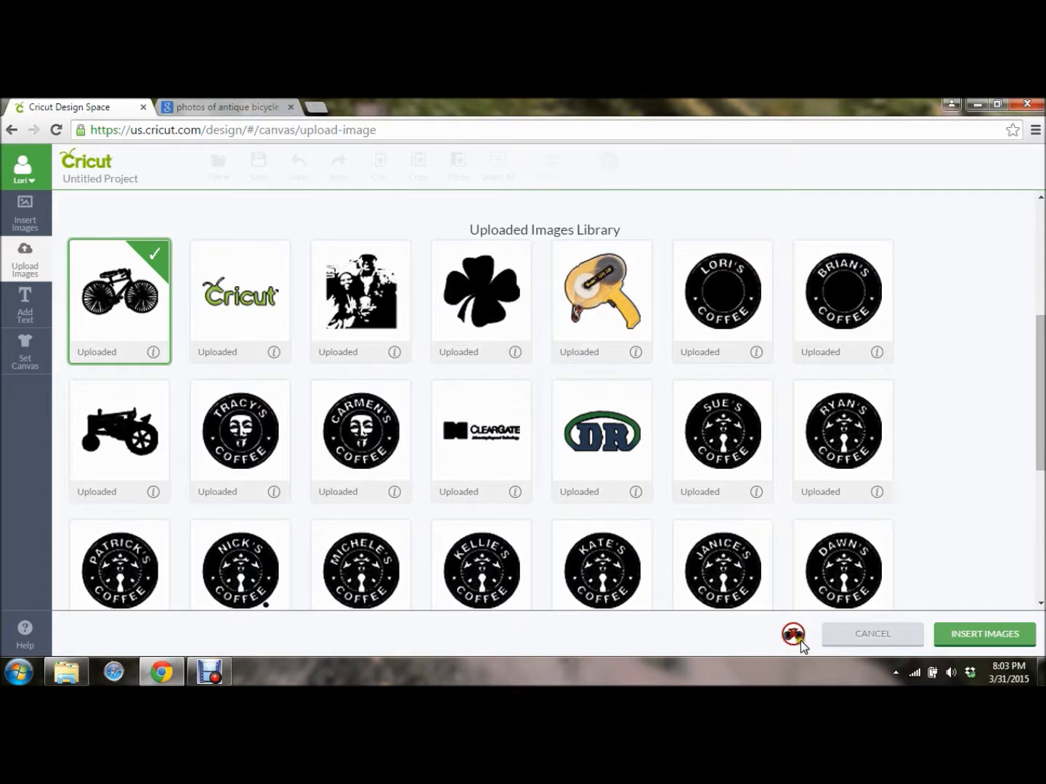
{"action": "left_click", "coordinate": [973, 637]}
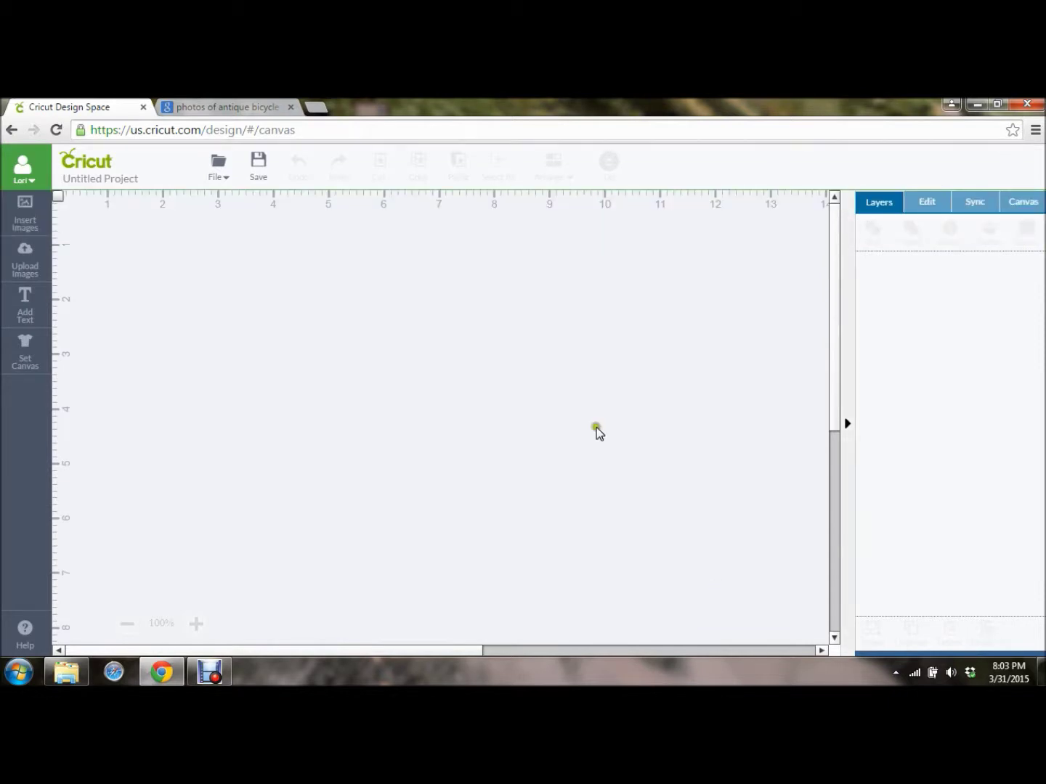
- Retry Insert Images twice, then close the antique bicycle photos tab and minimize the stalled browser
{"action": "left_click", "coordinate": [32, 221]}
{"action": "left_click", "coordinate": [28, 221]}
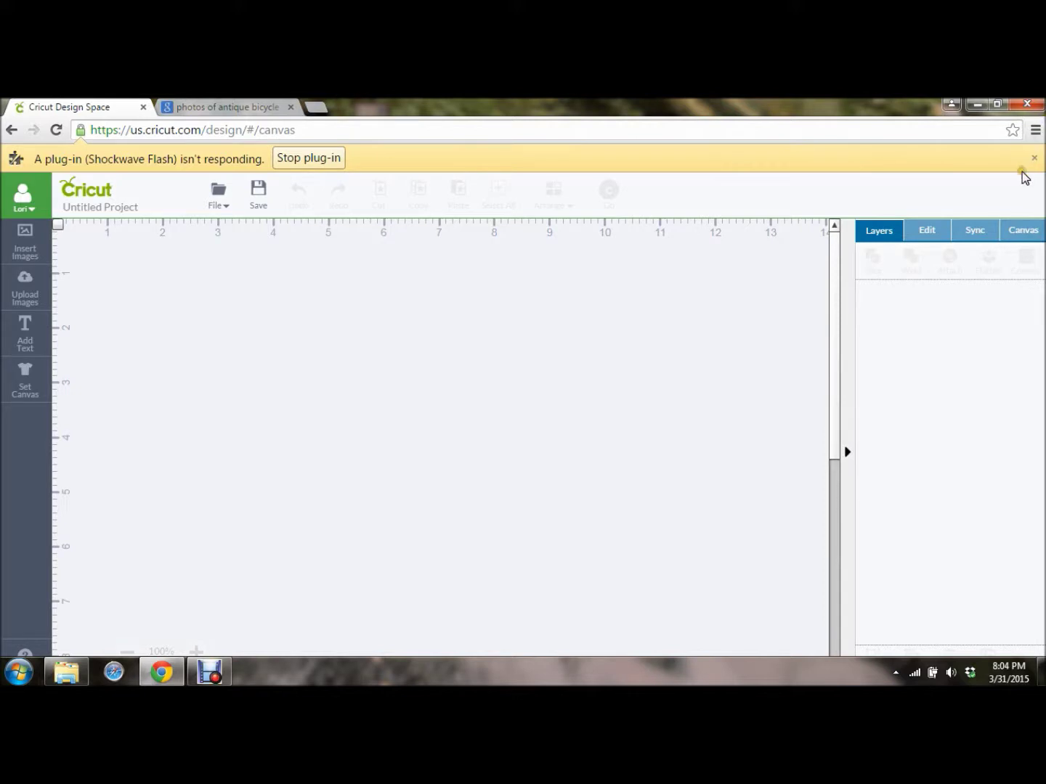
{"action": "left_click", "coordinate": [292, 108]}
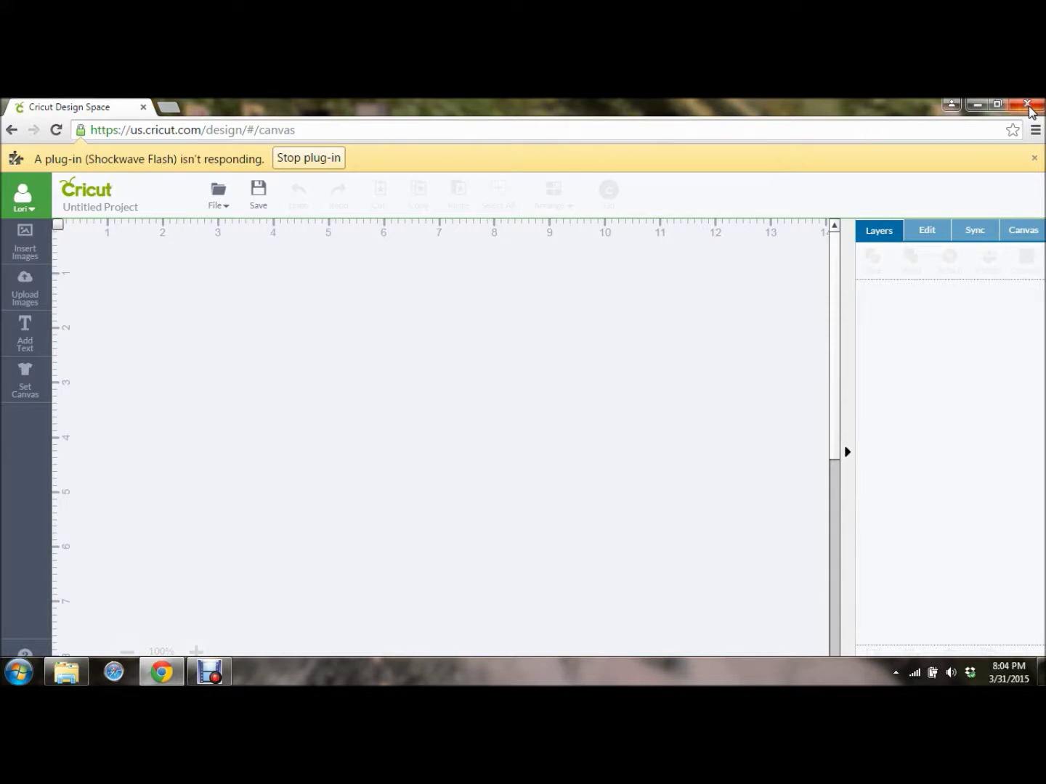
{"action": "left_click", "coordinate": [978, 104]}
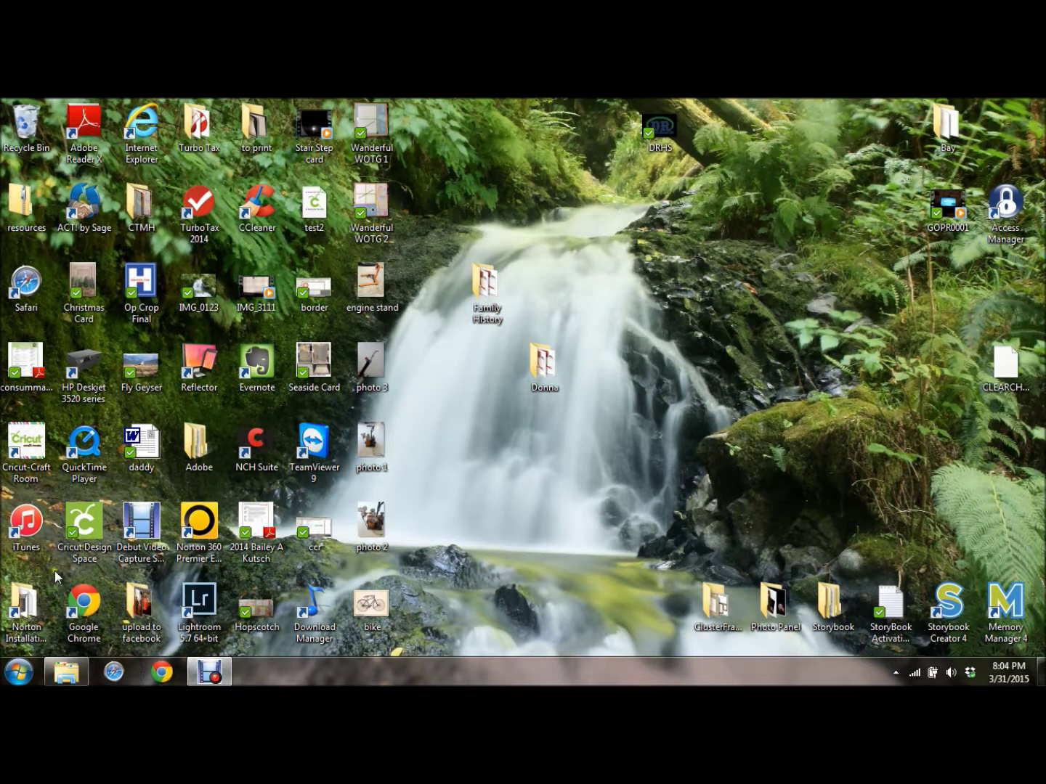
- Relaunch Cricut Design Space from the desktop, skip the intro tour, and start a blank project
{"action": "left_click", "coordinate": [84, 536]}
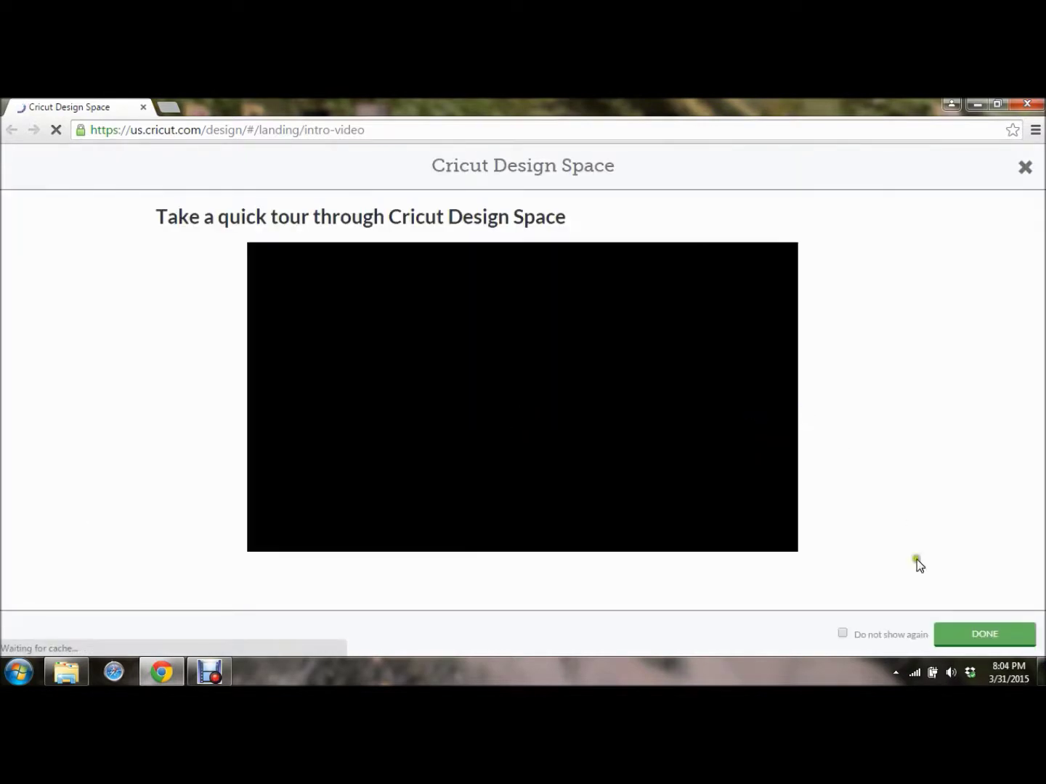
{"action": "left_click", "coordinate": [983, 634]}
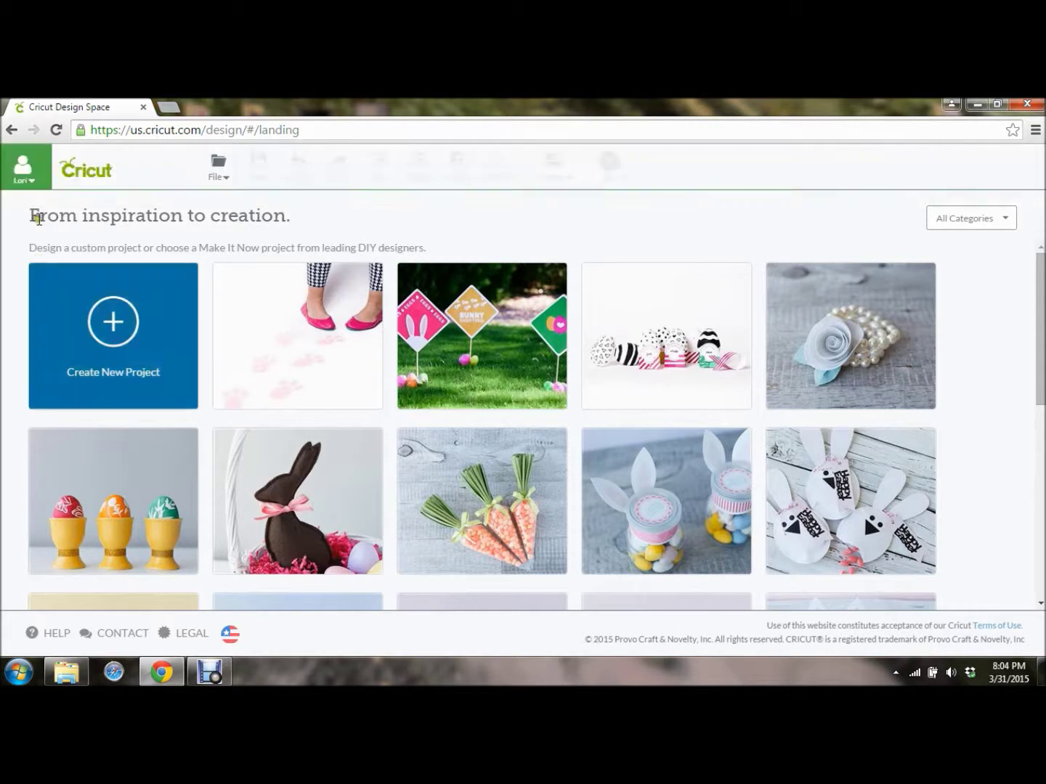
{"action": "left_click", "coordinate": [95, 337]}
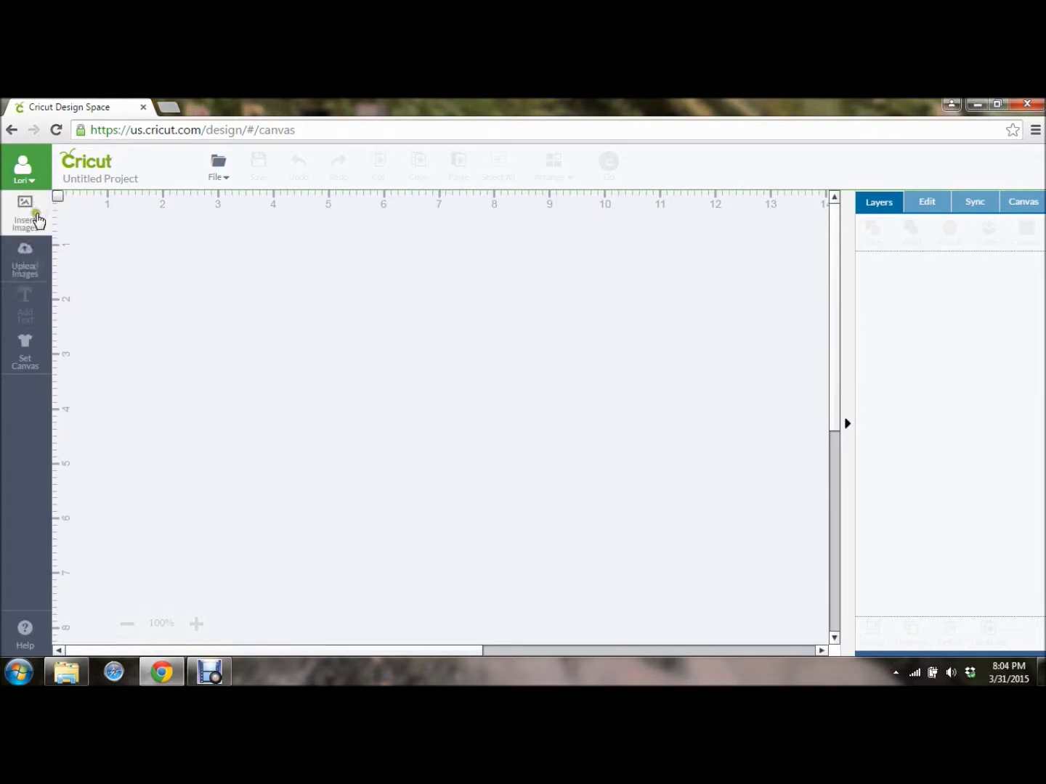
- Search the image library for 'bike', scroll the results, then go to the Upload Images page
{"action": "left_click", "coordinate": [36, 226]}
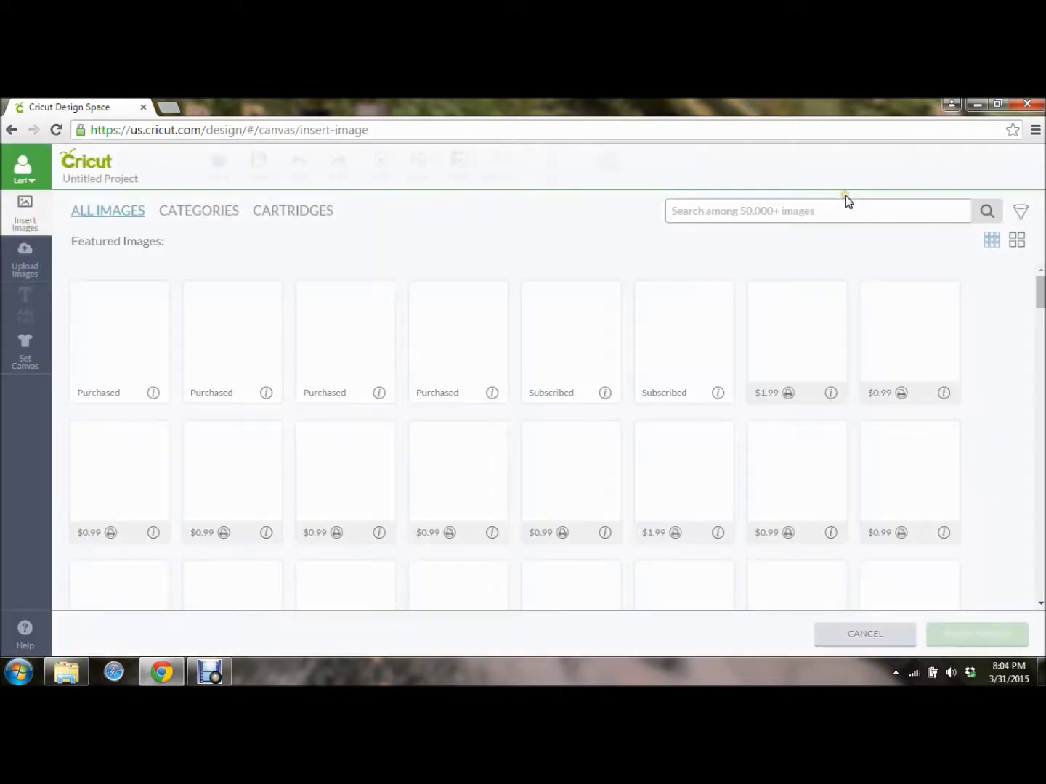
{"action": "left_click", "coordinate": [770, 210]}
{"action": "type", "text": "bike"}
{"action": "key", "text": "Return"}
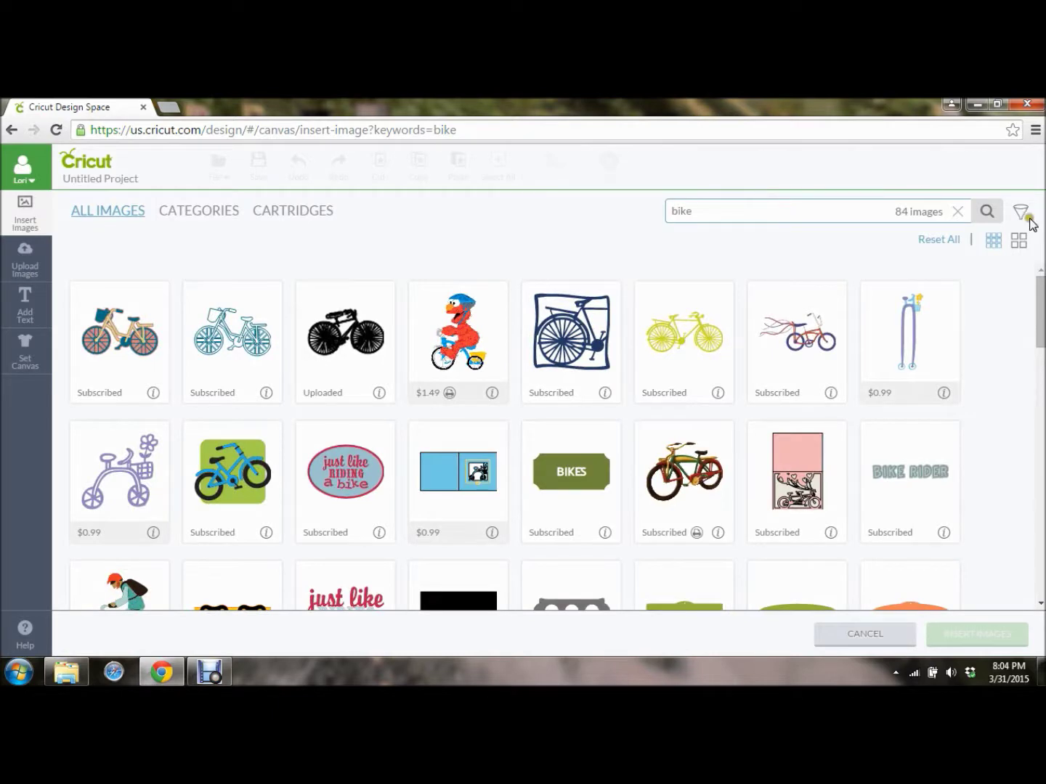
{"action": "left_click_drag", "start_coordinate": [1042, 298], "coordinate": [1041, 430]}
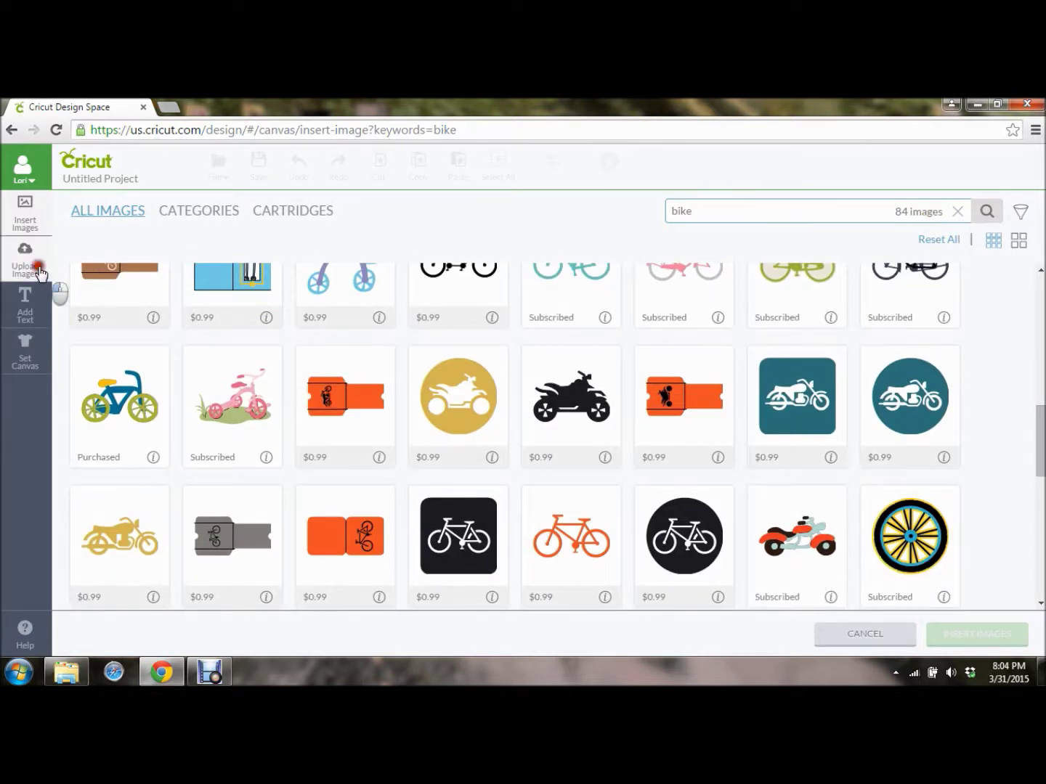
{"action": "left_click", "coordinate": [29, 267]}
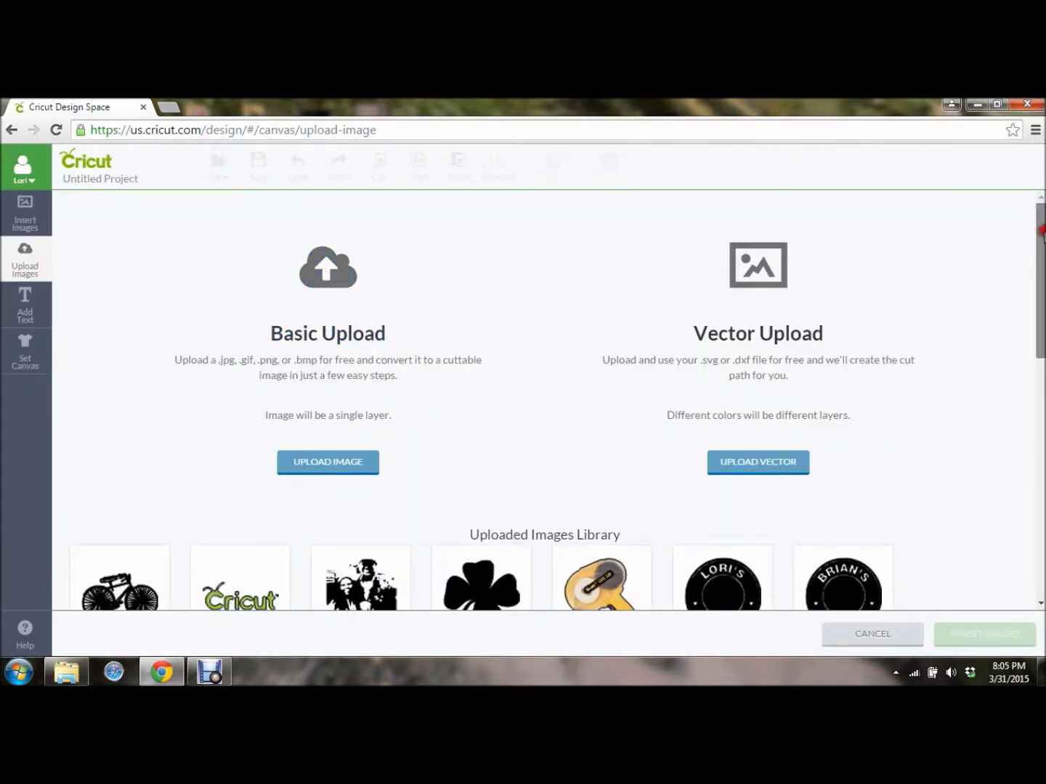
- Select the uploaded black bicycle in the Uploaded Images Library and insert it into the project
{"action": "left_click_drag", "start_coordinate": [1036, 242], "coordinate": [1036, 300]}
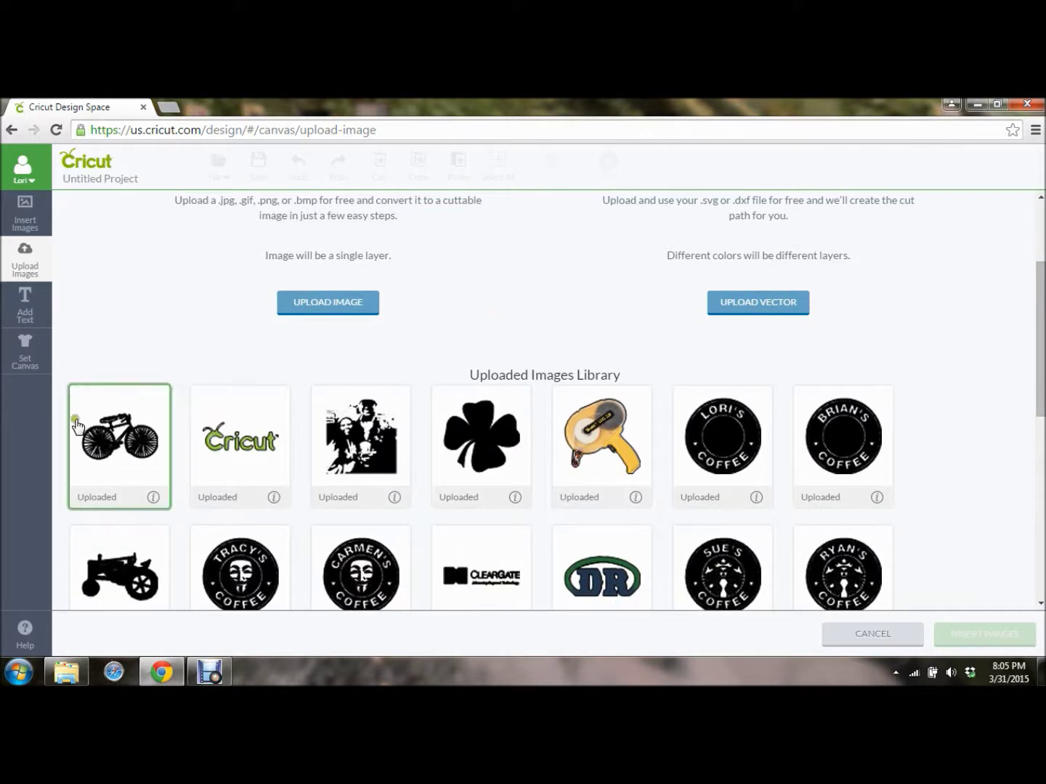
{"action": "left_click", "coordinate": [116, 451]}
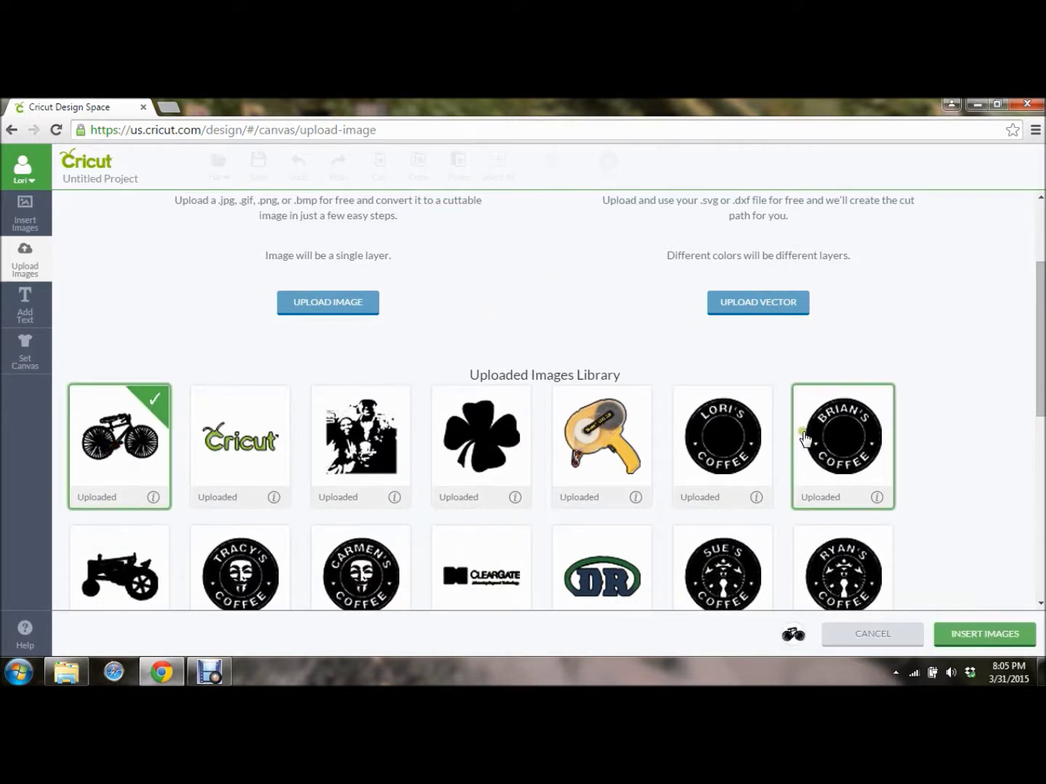
{"action": "left_click", "coordinate": [1000, 639]}
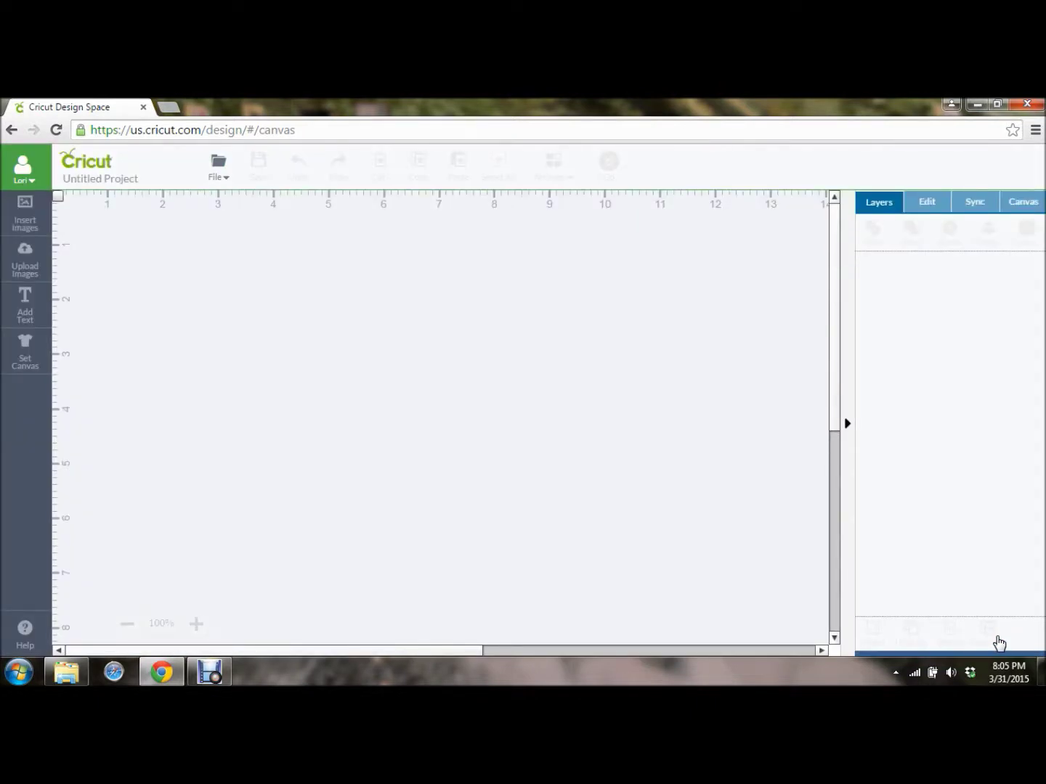
- Click around the stalled page and dismiss the Shockwave Flash not-responding warning
{"action": "left_click", "coordinate": [839, 348]}
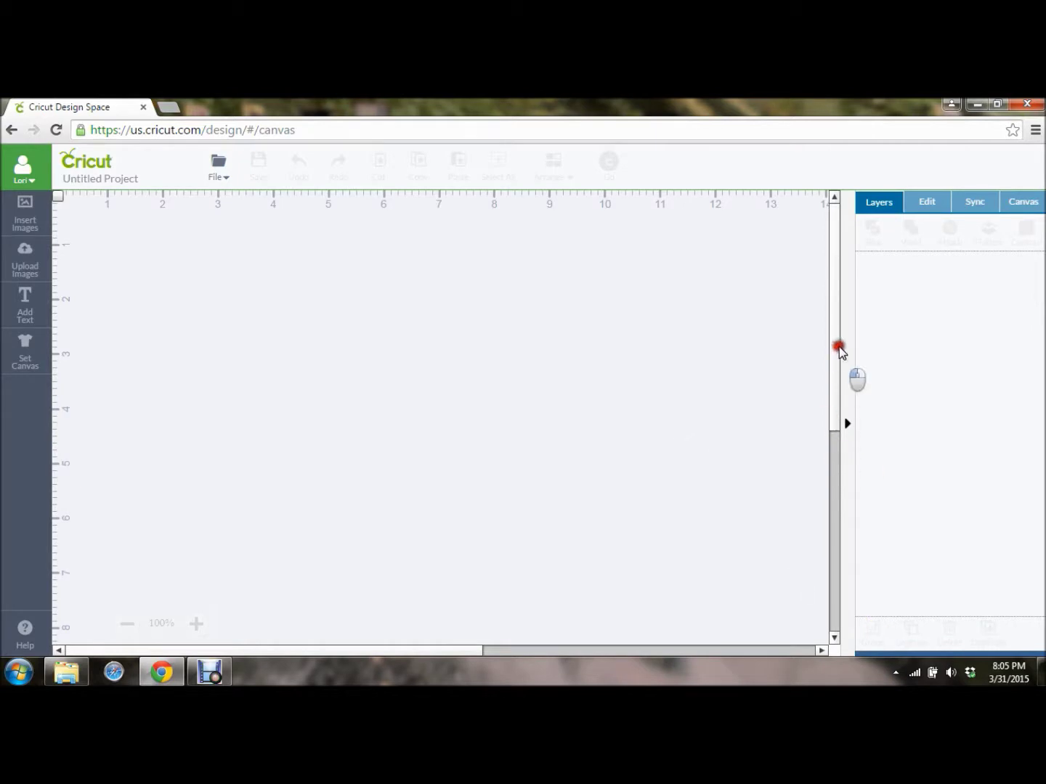
{"action": "left_click", "coordinate": [833, 266]}
{"action": "left_click", "coordinate": [837, 385]}
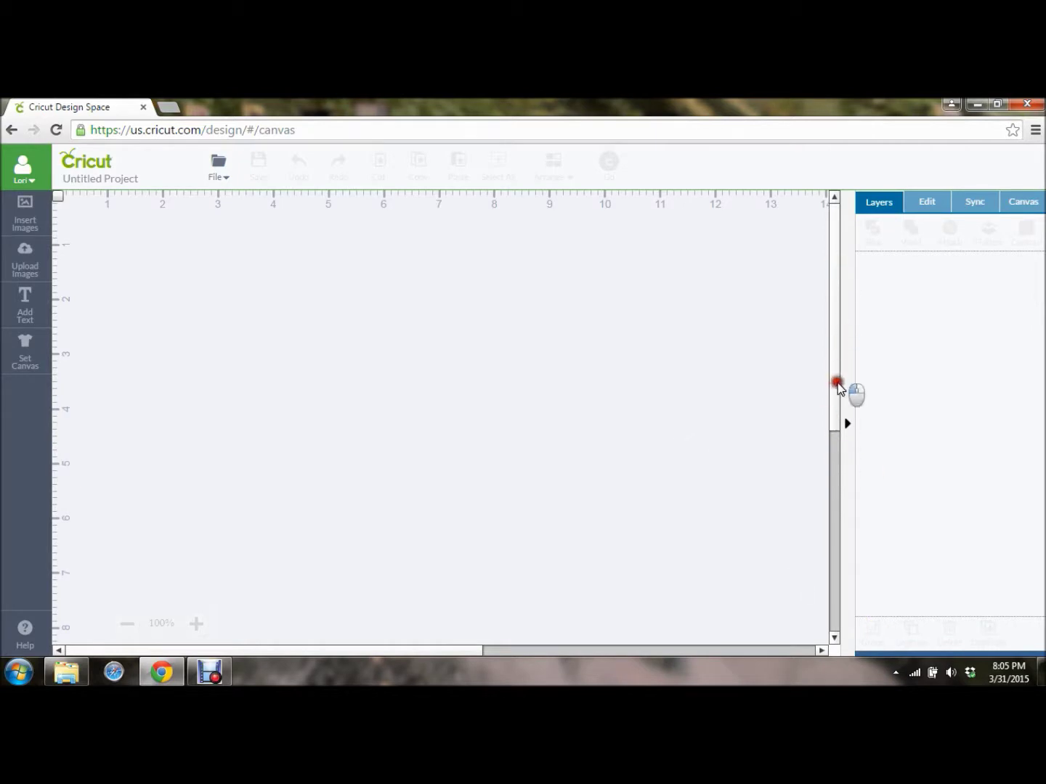
{"action": "mouse_move", "coordinate": [838, 385]}
{"action": "left_mouse_down"}
{"action": "mouse_move", "coordinate": [831, 467]}
{"action": "mouse_move", "coordinate": [839, 395]}
{"action": "left_mouse_up"}
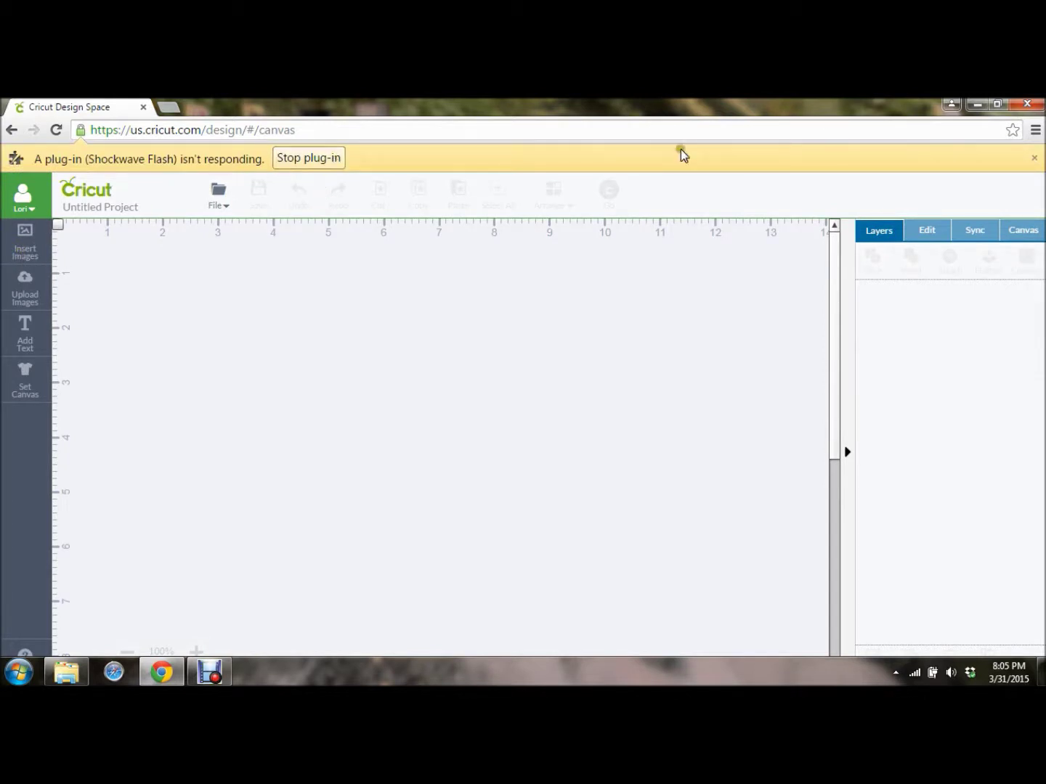
{"action": "left_click", "coordinate": [1032, 157]}
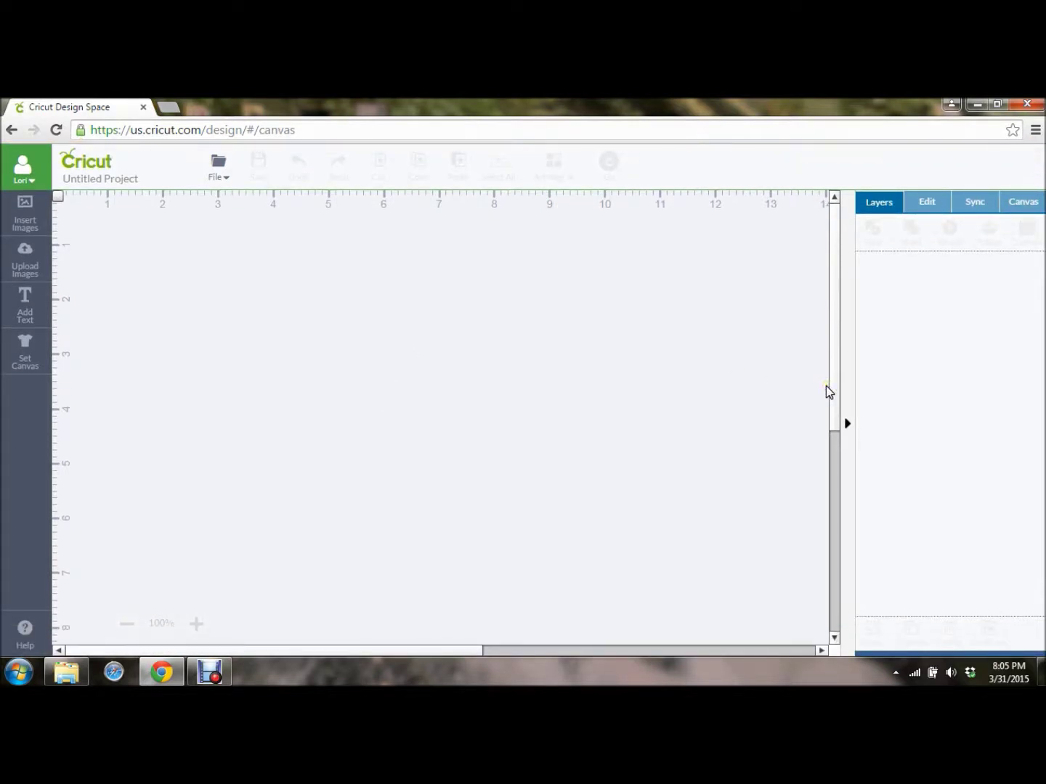
- Reopen Upload Images, dismiss the Flash warning again, and cancel back to the canvas showing the bike layer
{"action": "left_click", "coordinate": [26, 266]}
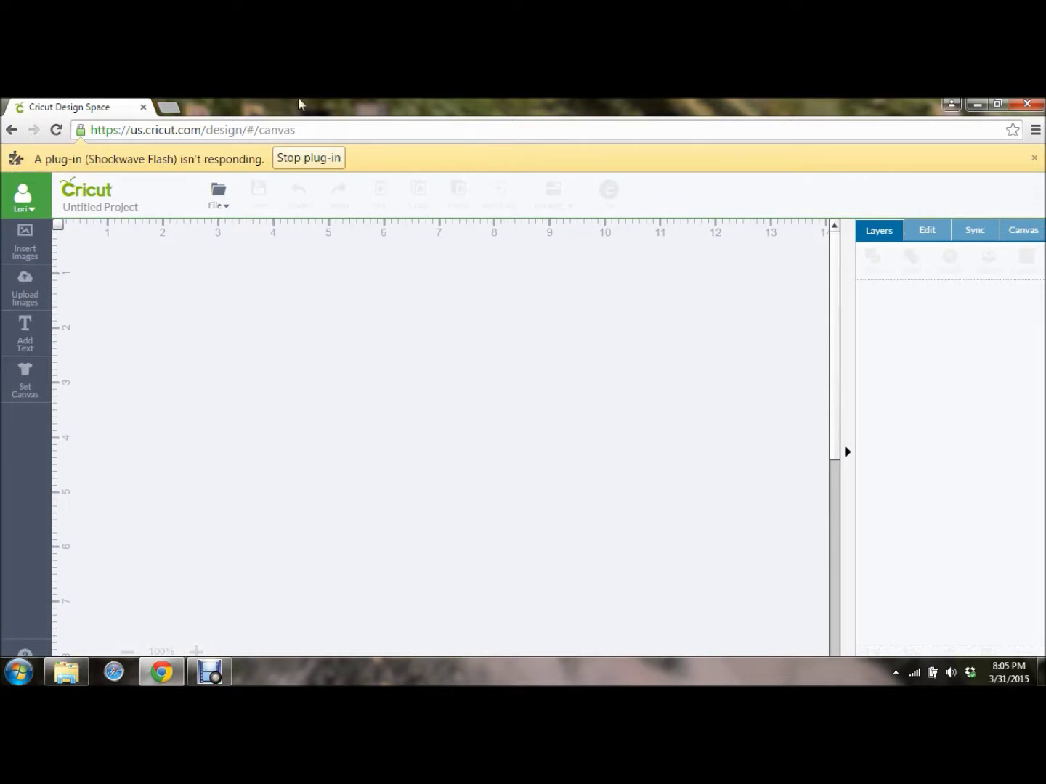
{"action": "left_click", "coordinate": [317, 160]}
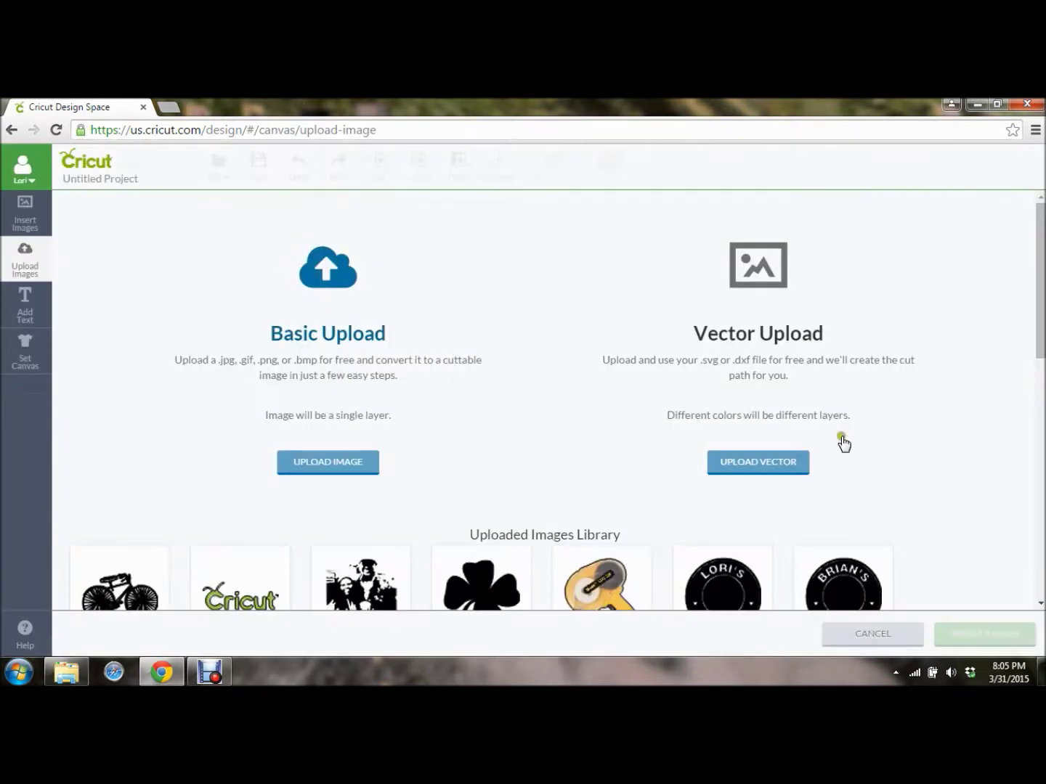
{"action": "left_click", "coordinate": [871, 634]}
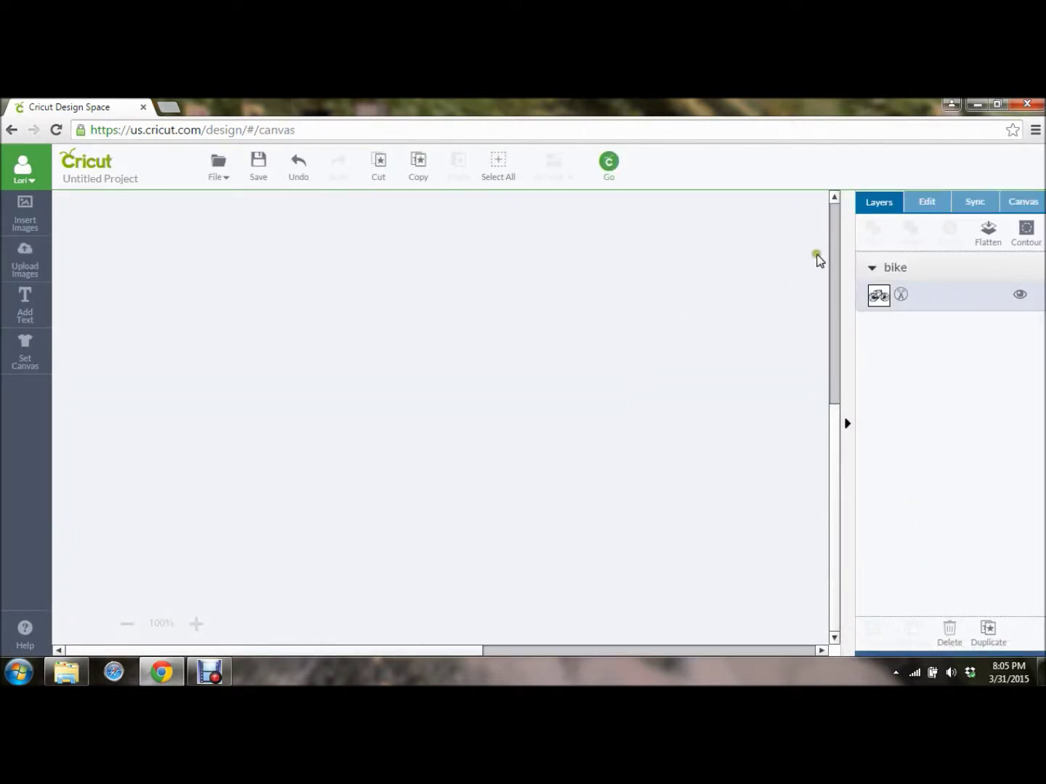
{"action": "left_click_drag", "start_coordinate": [834, 225], "coordinate": [831, 192]}
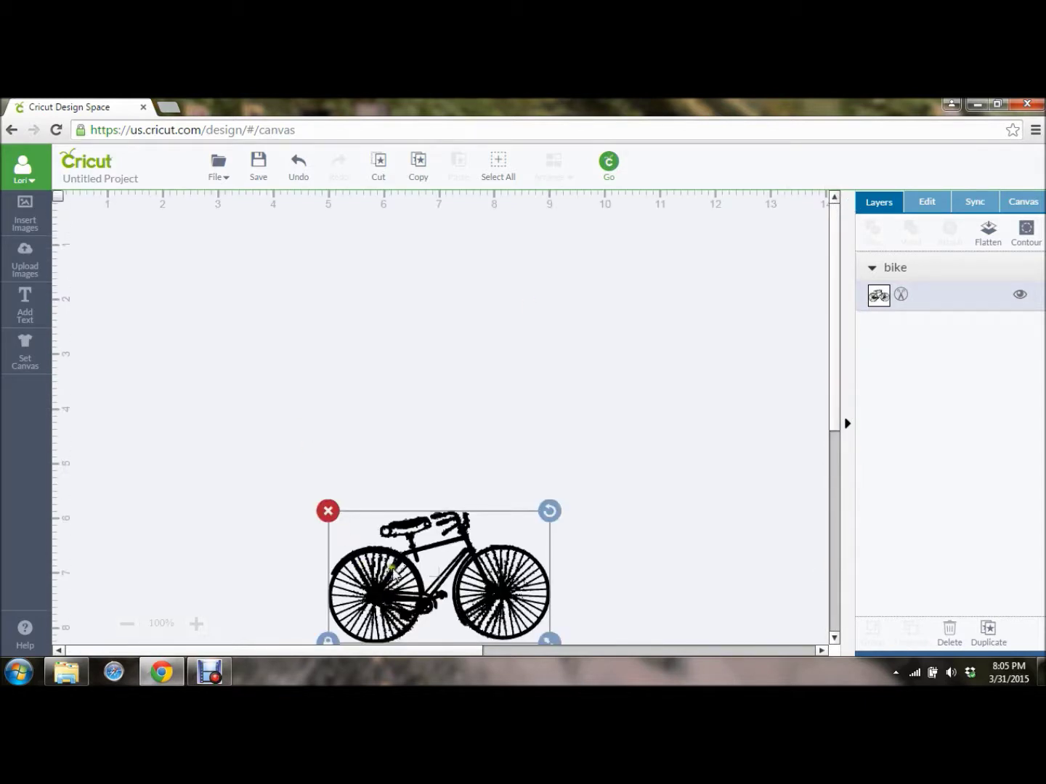
- Move the bike to the mat's top-left, enlarge it to about 5 by 3 inches, and open Upload Images
{"action": "left_click_drag", "start_coordinate": [389, 567], "coordinate": [186, 289]}
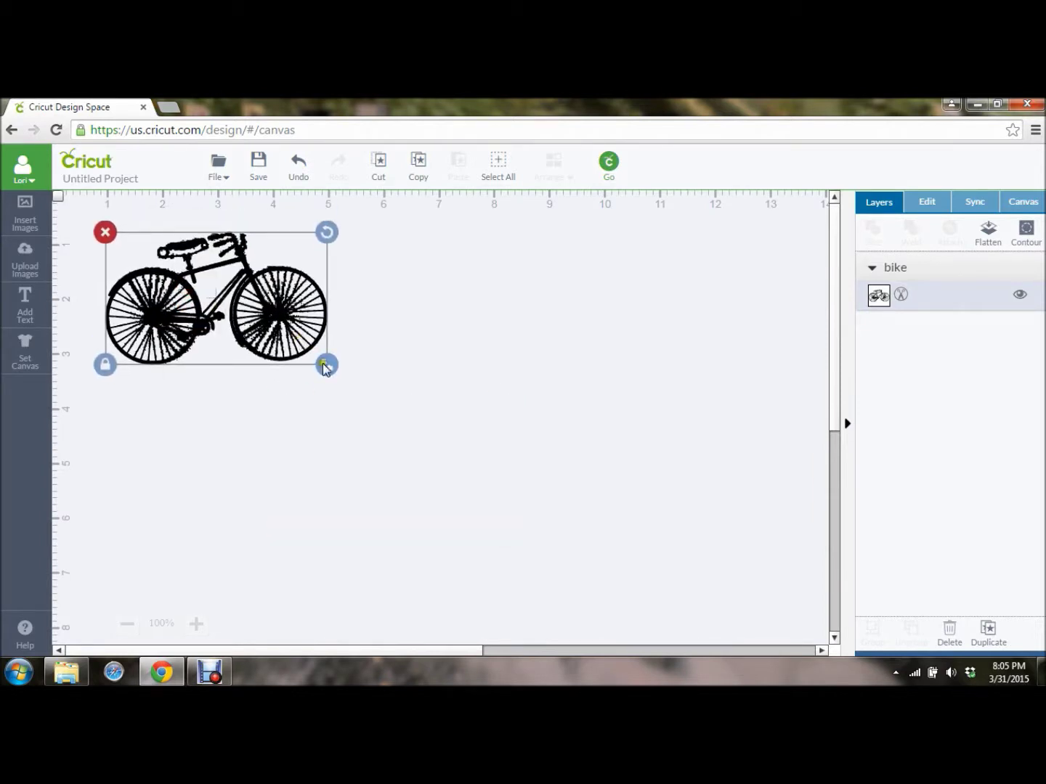
{"action": "left_click_drag", "start_coordinate": [327, 364], "coordinate": [414, 432]}
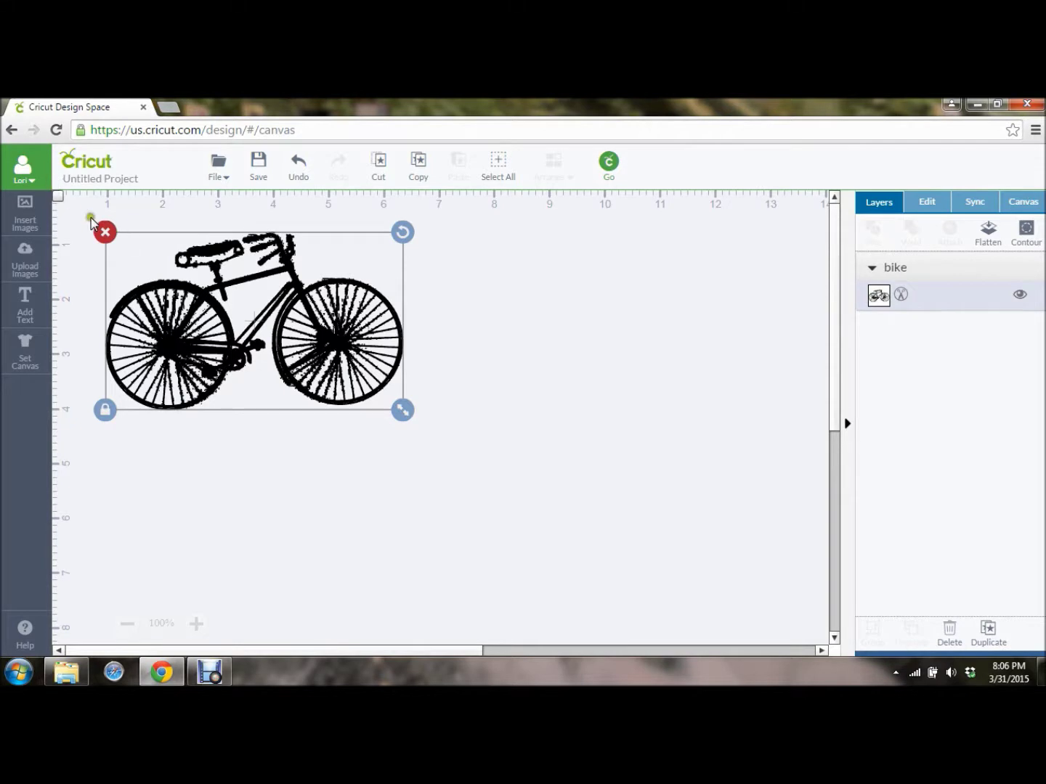
{"action": "left_click", "coordinate": [26, 260]}
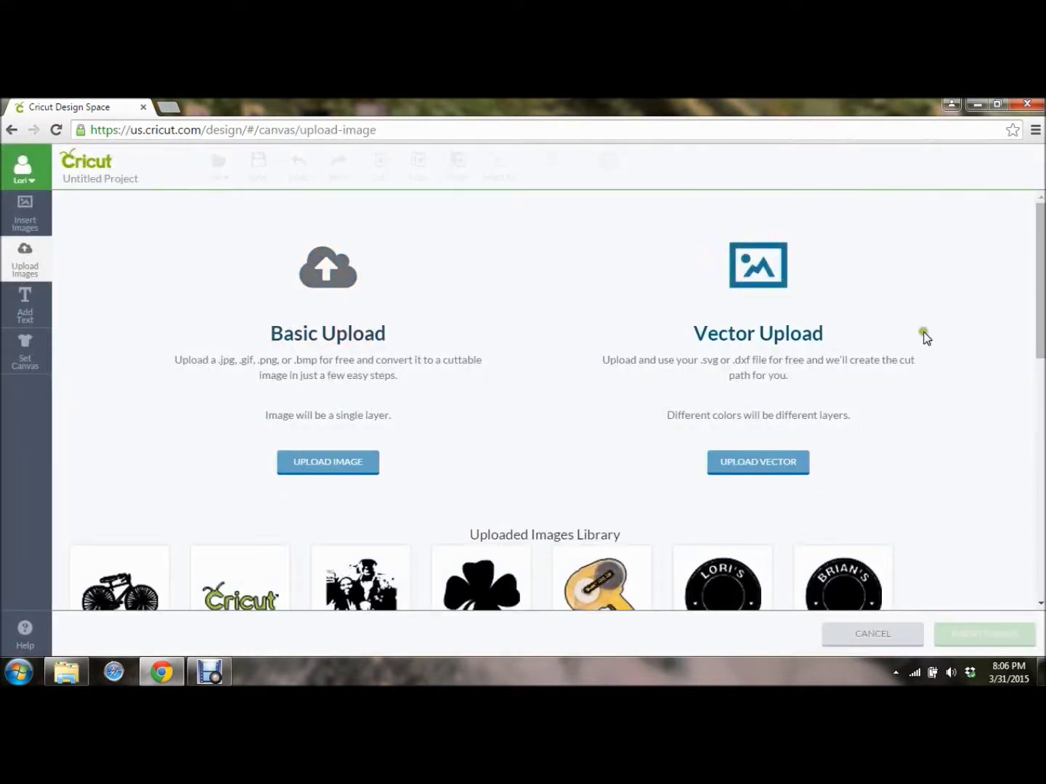
- Insert the uploaded tractor silhouette from the library and drag it up beside the bike
{"action": "left_click_drag", "start_coordinate": [1041, 253], "coordinate": [1042, 256]}
{"action": "scroll", "coordinate": [1042, 256], "scroll_direction": "down", "scroll_amount": 2}
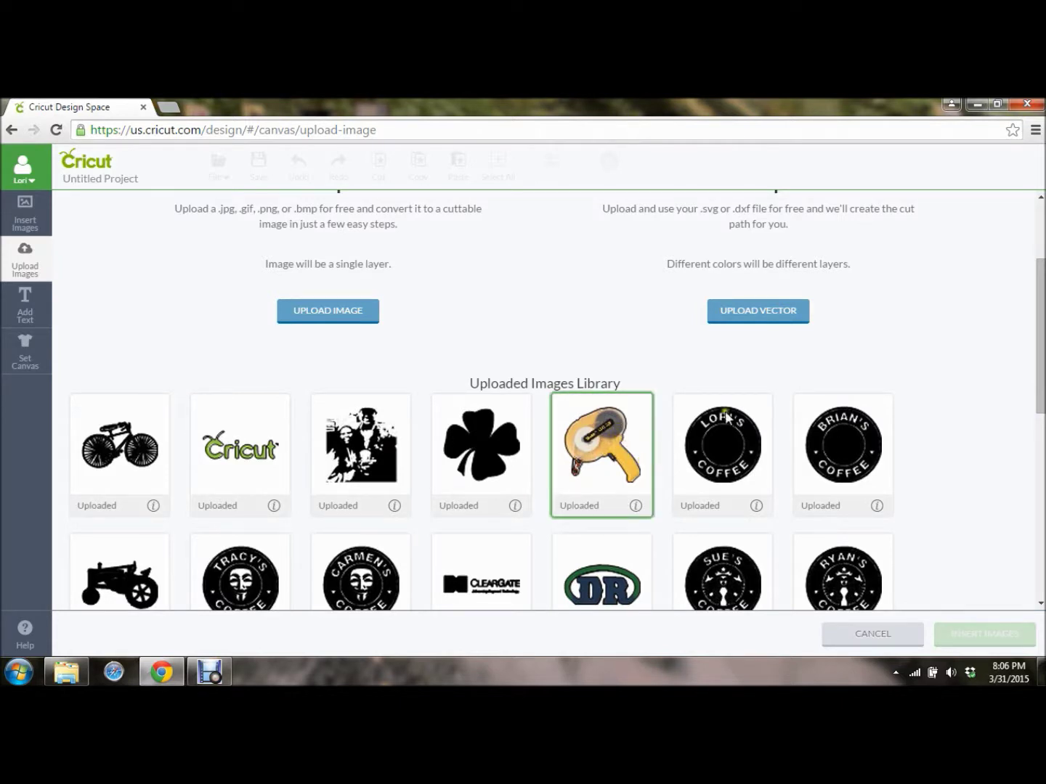
{"action": "left_click_drag", "start_coordinate": [1040, 283], "coordinate": [1040, 316]}
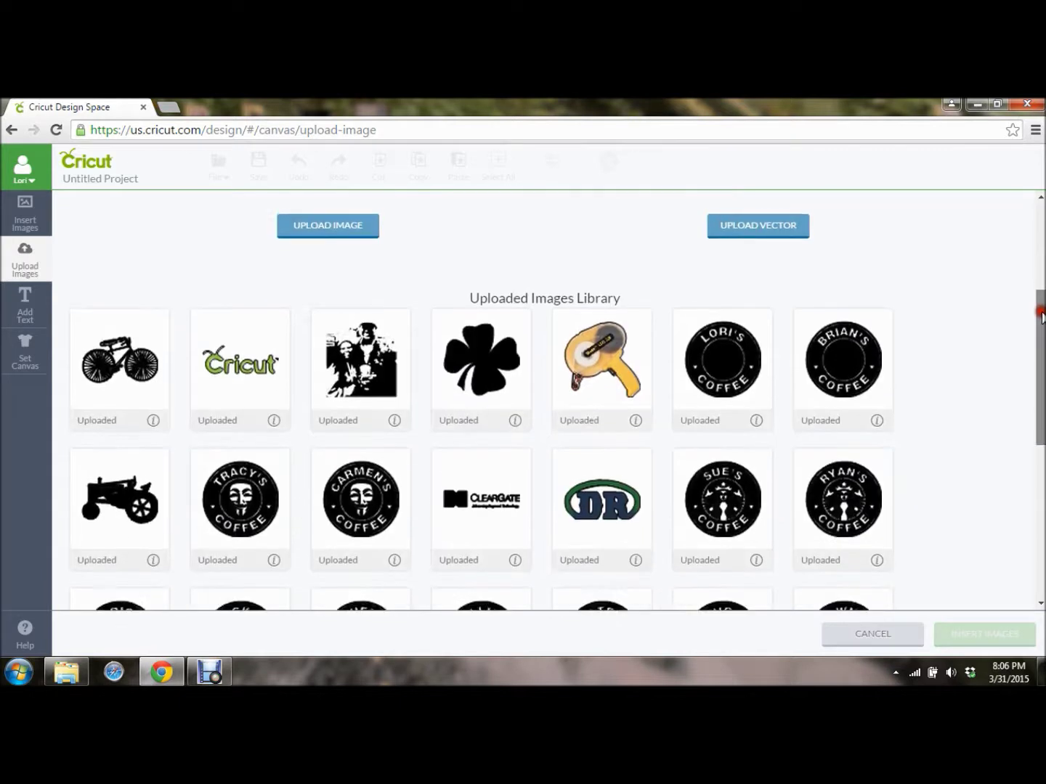
{"action": "left_click", "coordinate": [96, 500]}
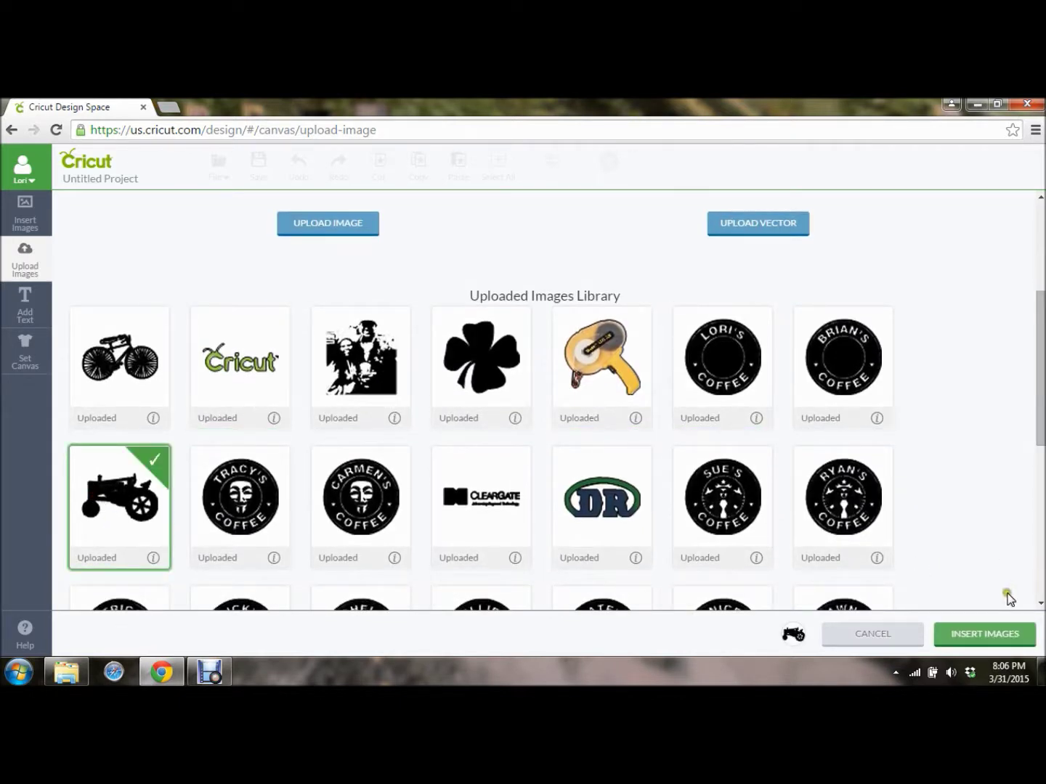
{"action": "left_click", "coordinate": [981, 634]}
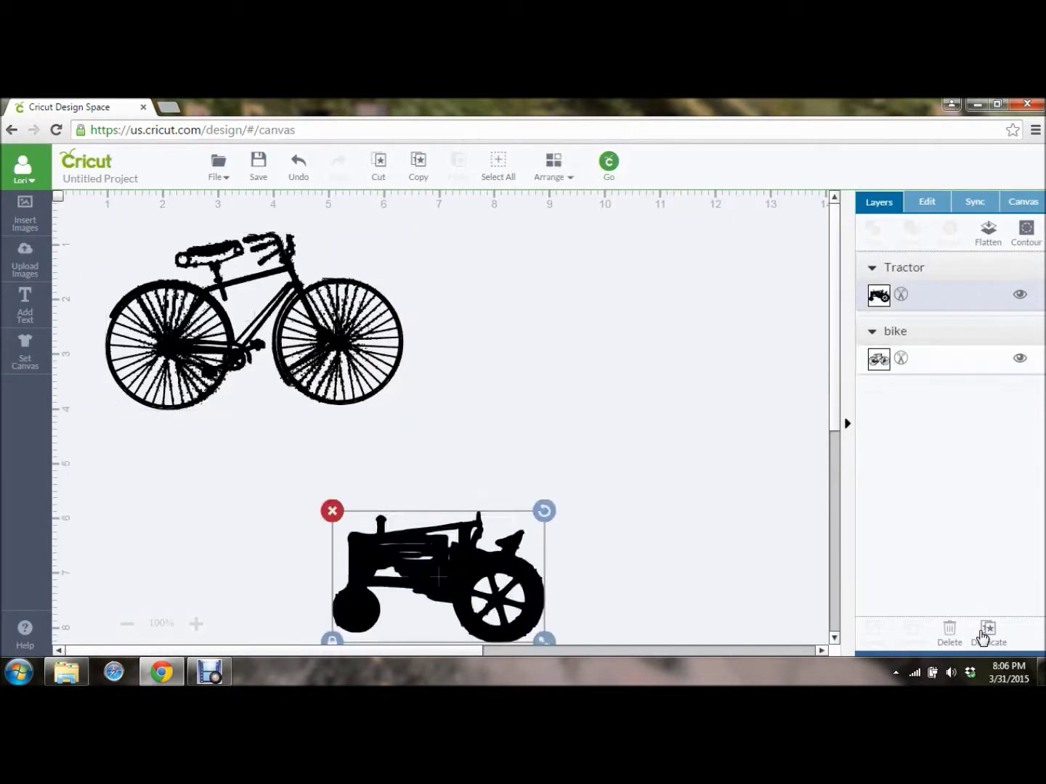
{"action": "left_click_drag", "start_coordinate": [456, 561], "coordinate": [632, 294]}
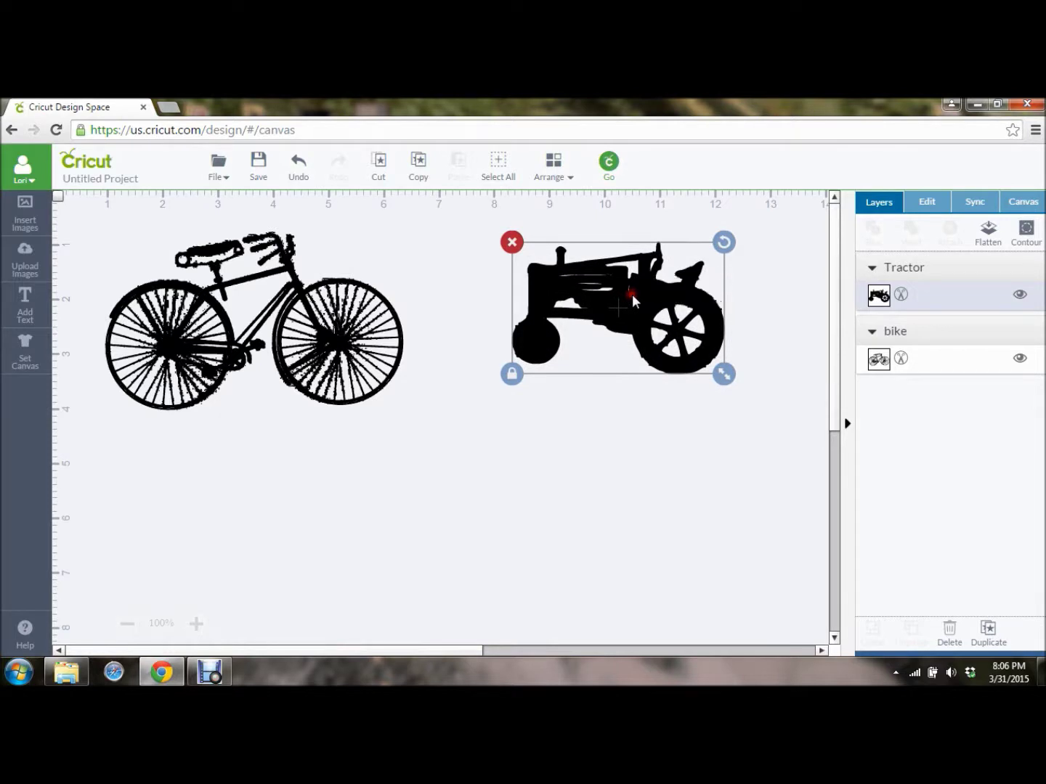
- Select the tractor on the canvas and delete it with its red X handle
{"action": "left_click", "coordinate": [601, 355]}
{"action": "left_click", "coordinate": [512, 244]}
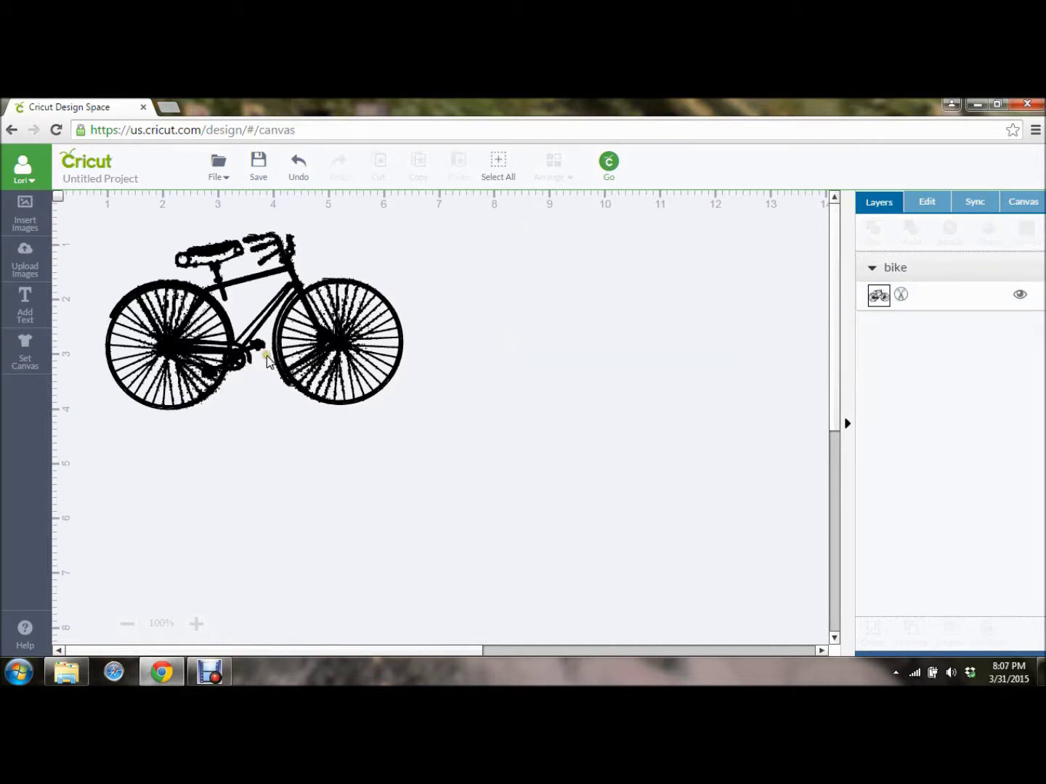